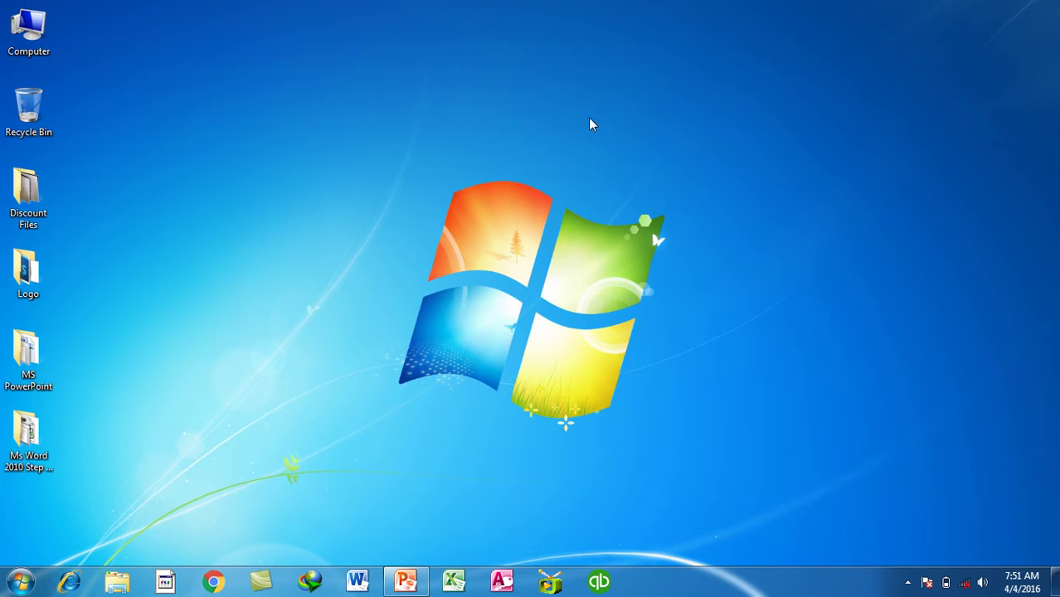
Open the What is MS Power Point Diff document from the MS PowerPoint folder
double_click(28, 357)
double_click(230, 117)
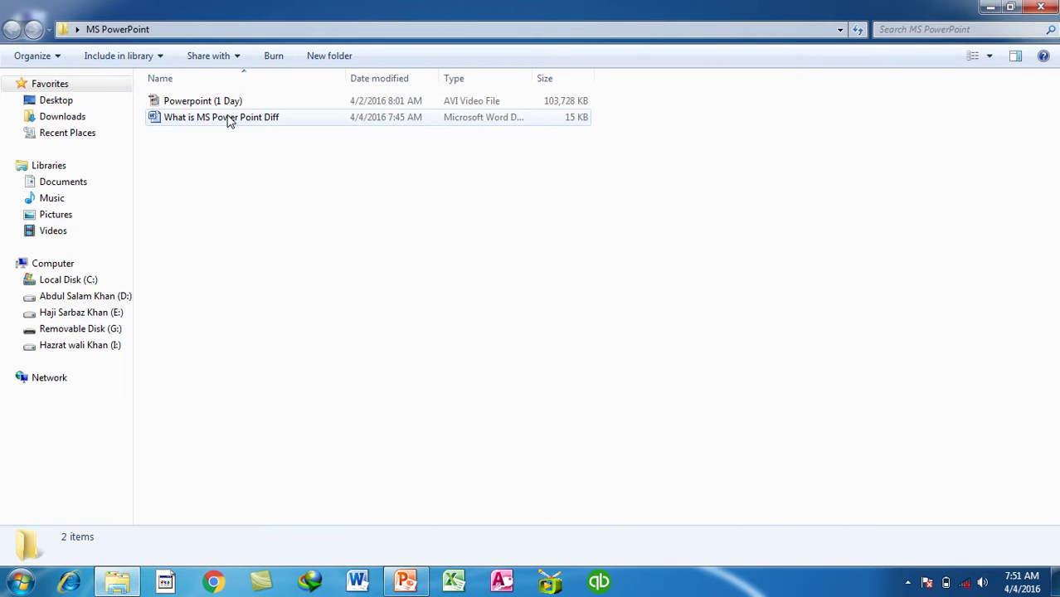
scroll(474, 315, "down", 2)
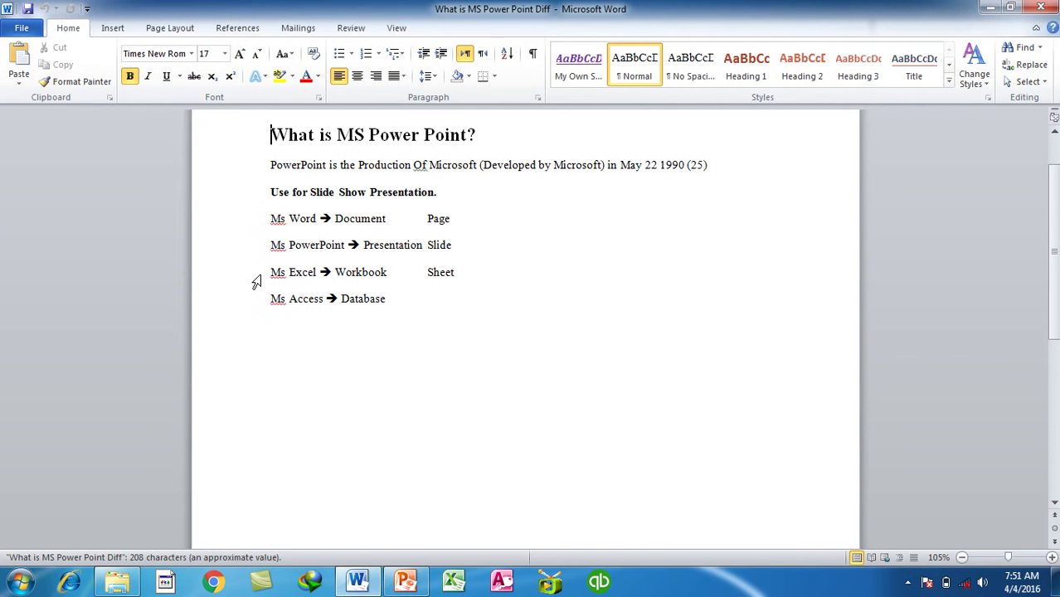
Select Ms Excel, Sheet and Workbook on the Excel line, then close Word
left_click_drag(270, 274, 394, 268)
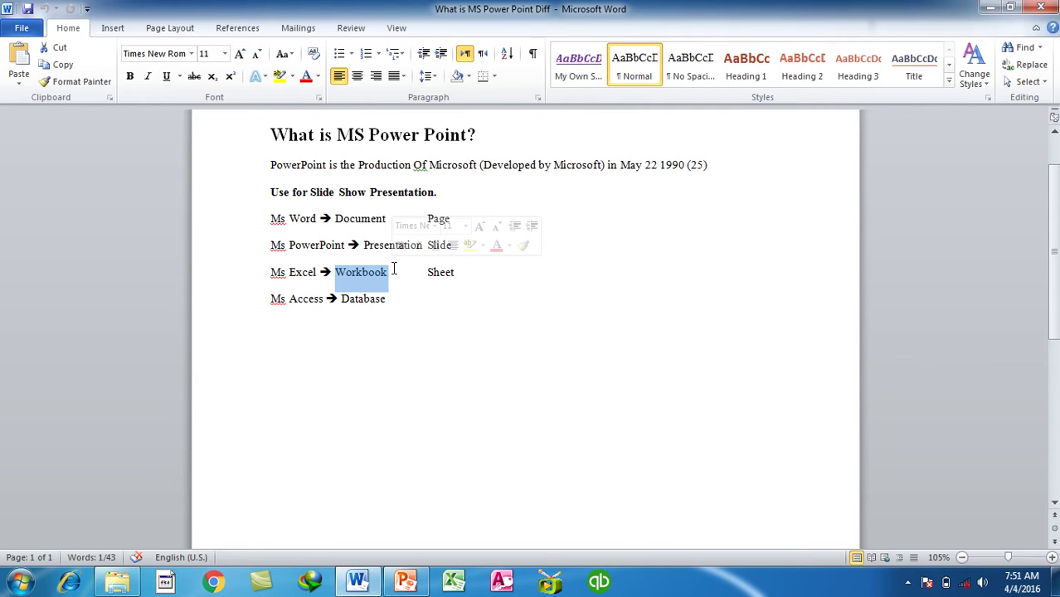
left_click_drag(428, 272, 462, 273)
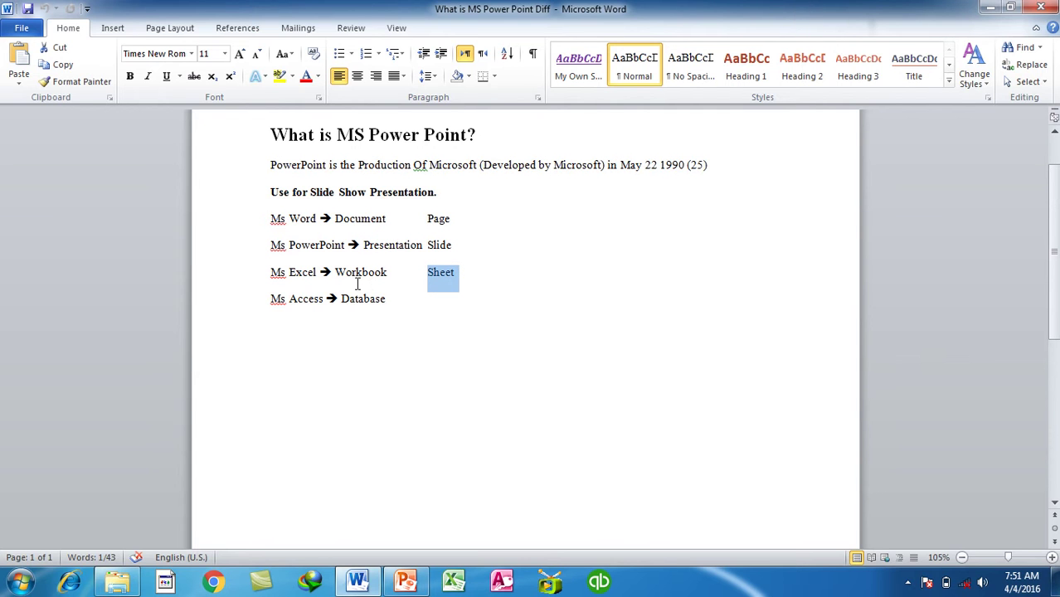
left_click_drag(270, 272, 389, 276)
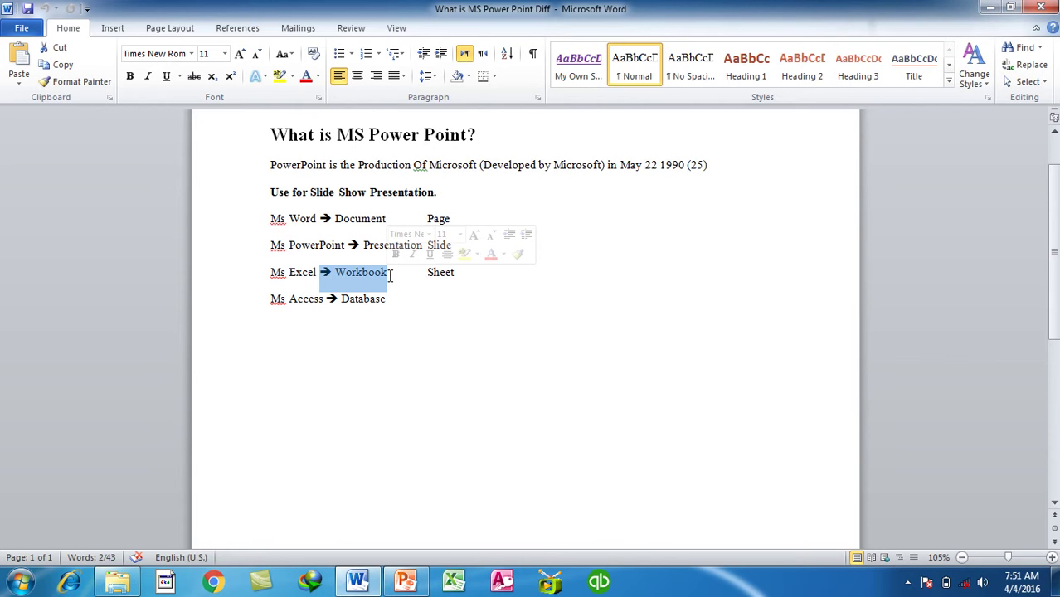
double_click(434, 274)
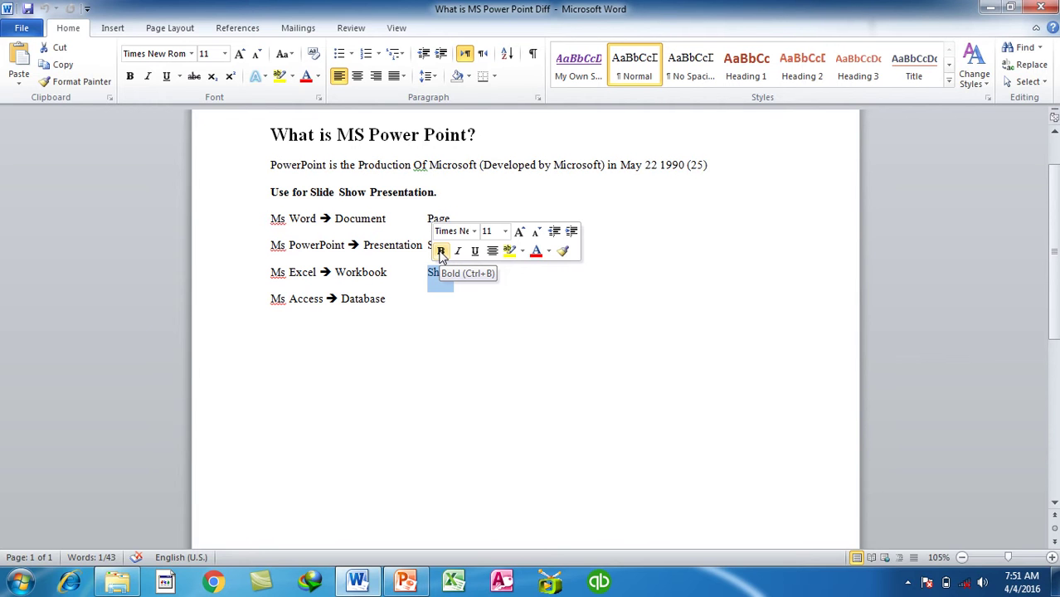
left_click(474, 282)
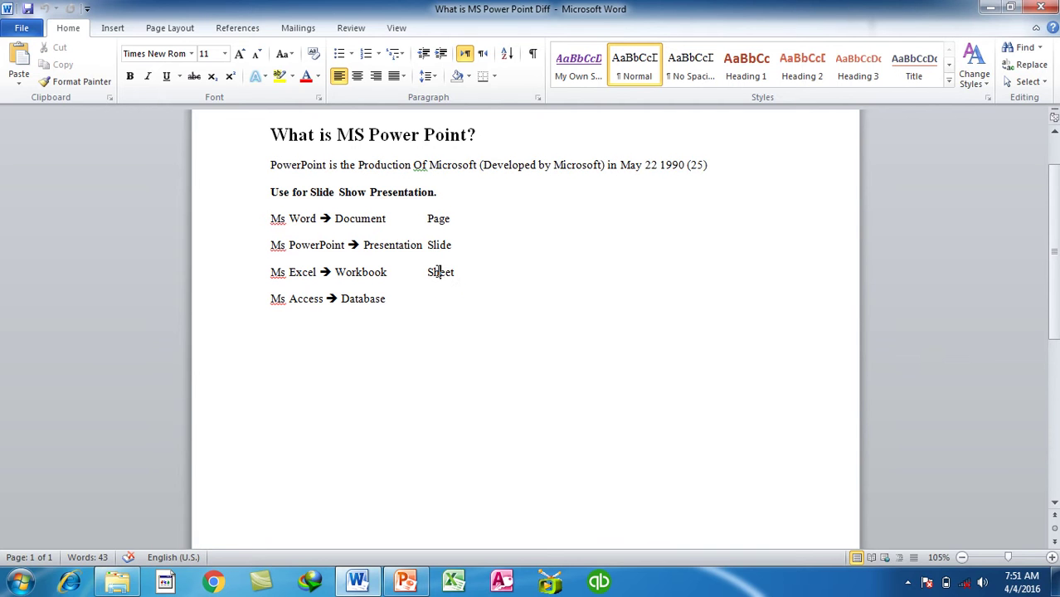
double_click(439, 276)
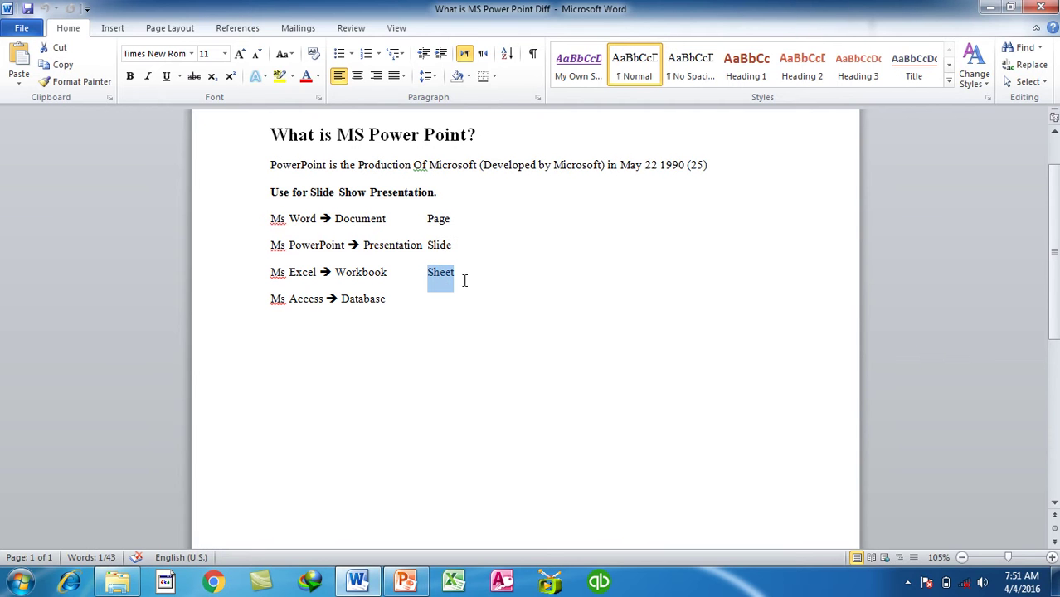
double_click(361, 275)
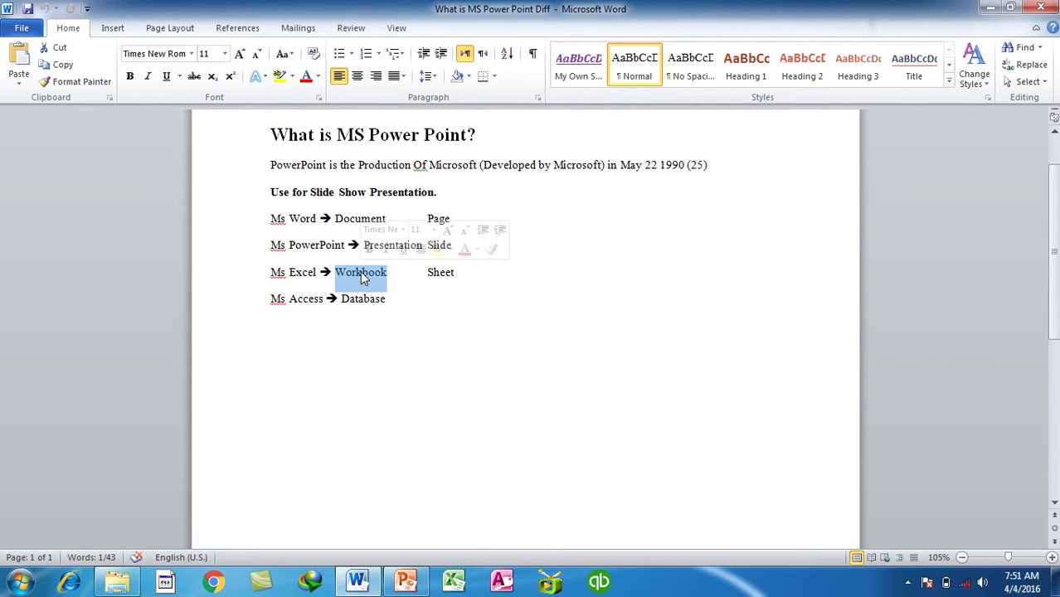
left_click(1050, 7)
Close the MS PowerPoint folder window and the running PowerPoint
left_click(1028, 12)
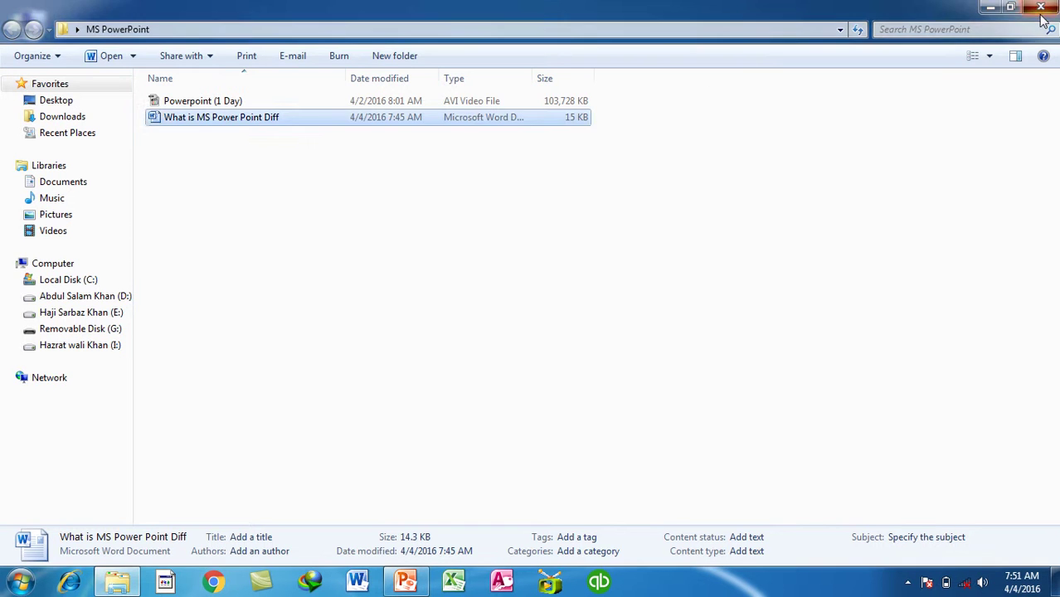
right_click(405, 581)
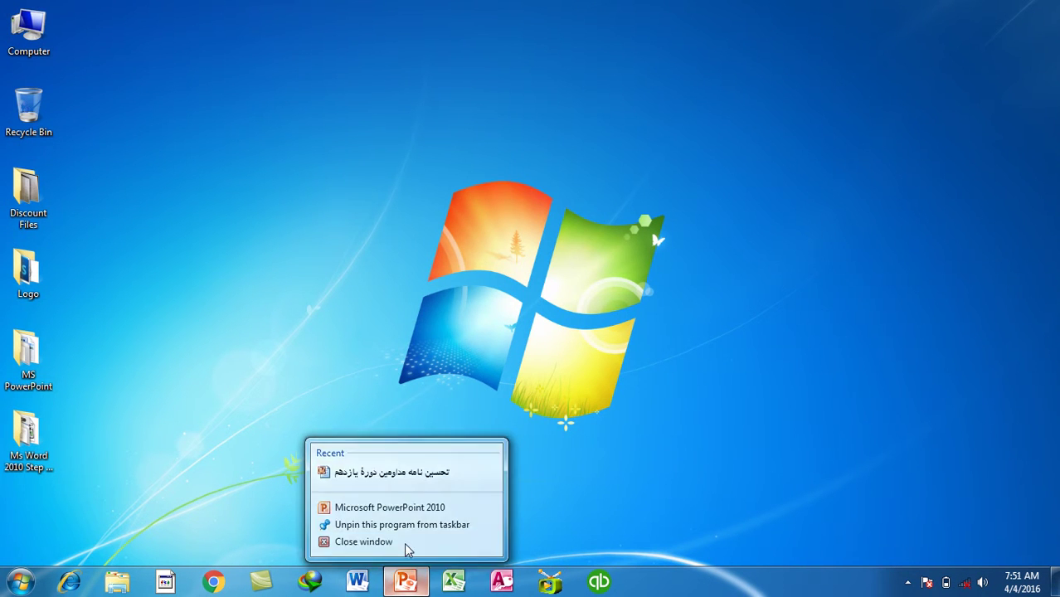
left_click(407, 550)
Start a blank presentation with the Run command 'powerpnt' and show its File view
key("super+r")
key("Return")
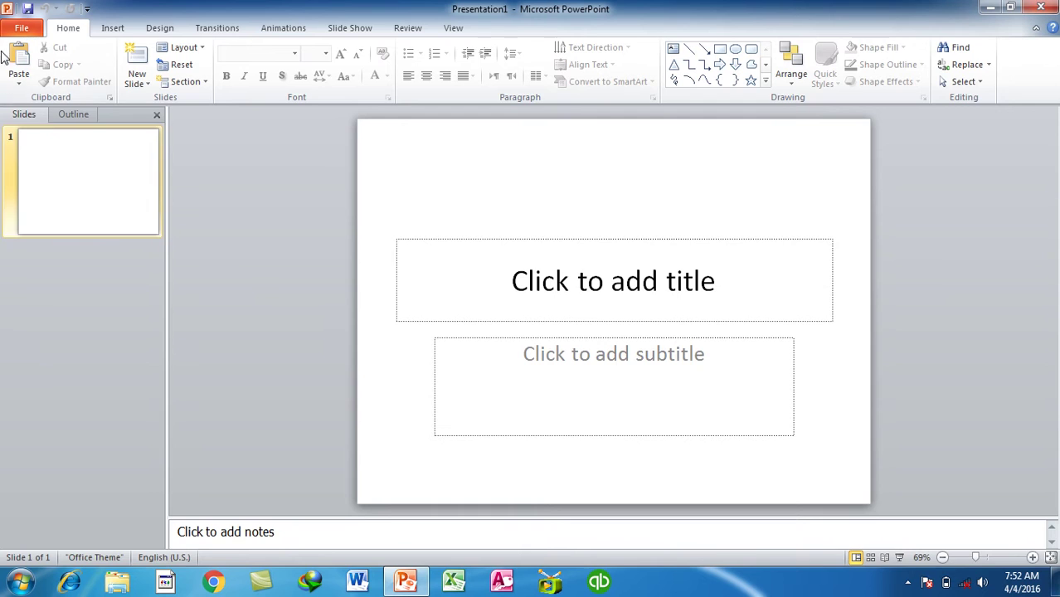
left_click(21, 29)
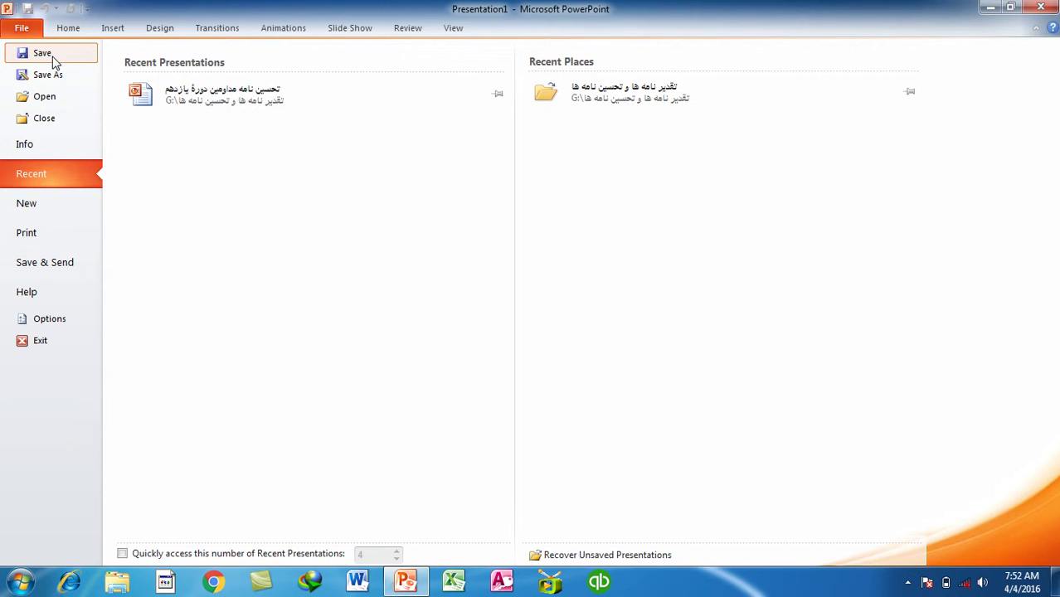
Leave the File view to return to Presentation1's empty title slide
key("Escape")
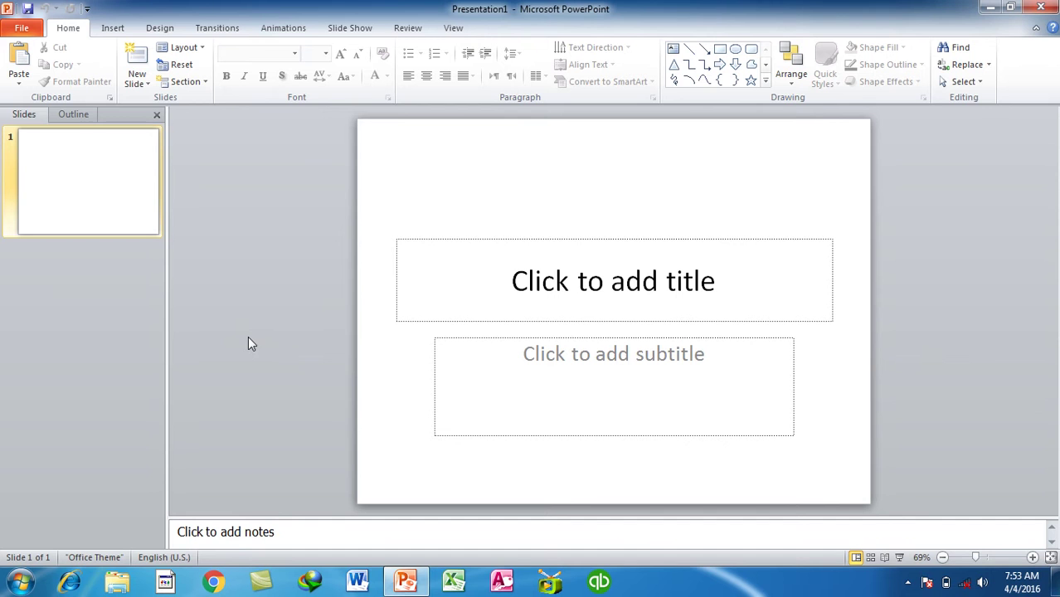
left_click(24, 32)
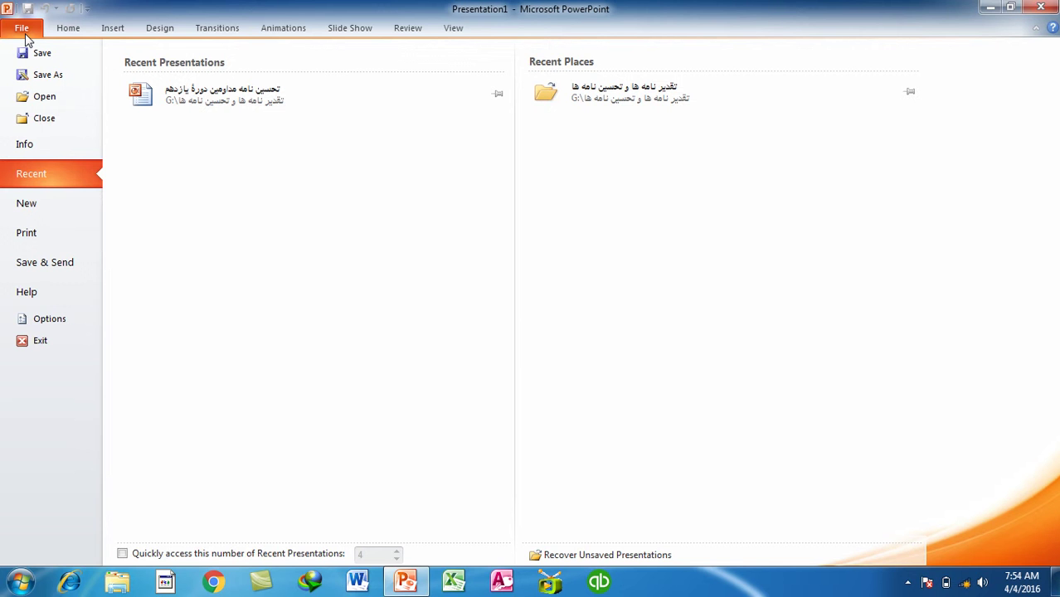
key("Escape")
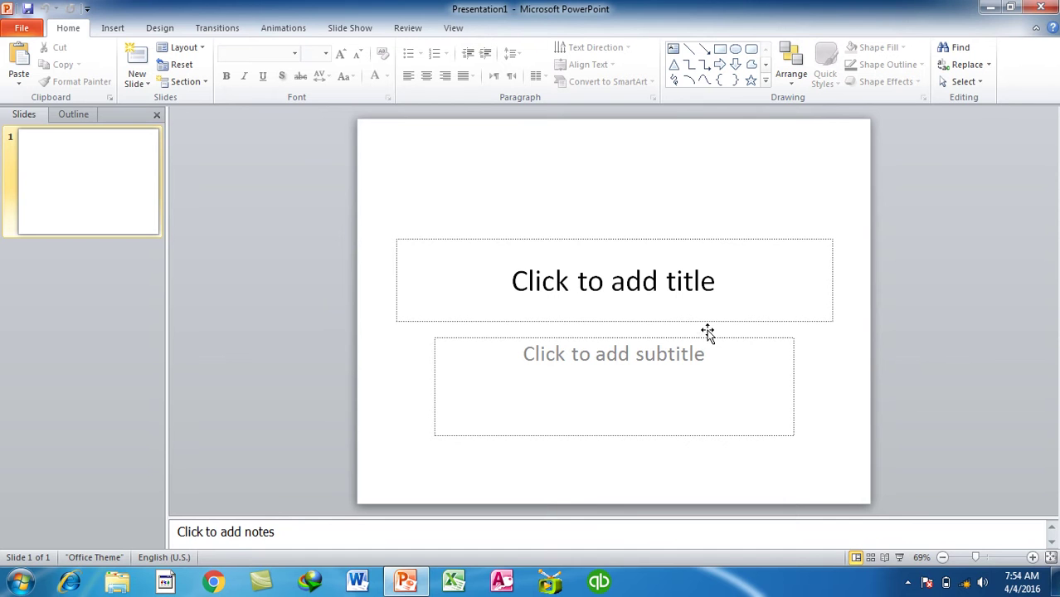
Title the first slide 'Ms Word Recording'
left_click(705, 285)
type("Ms Word Recortdin")
key("BackSpace")
key("BackSpace")
key("BackSpace")
key("BackSpace")
type("ding")
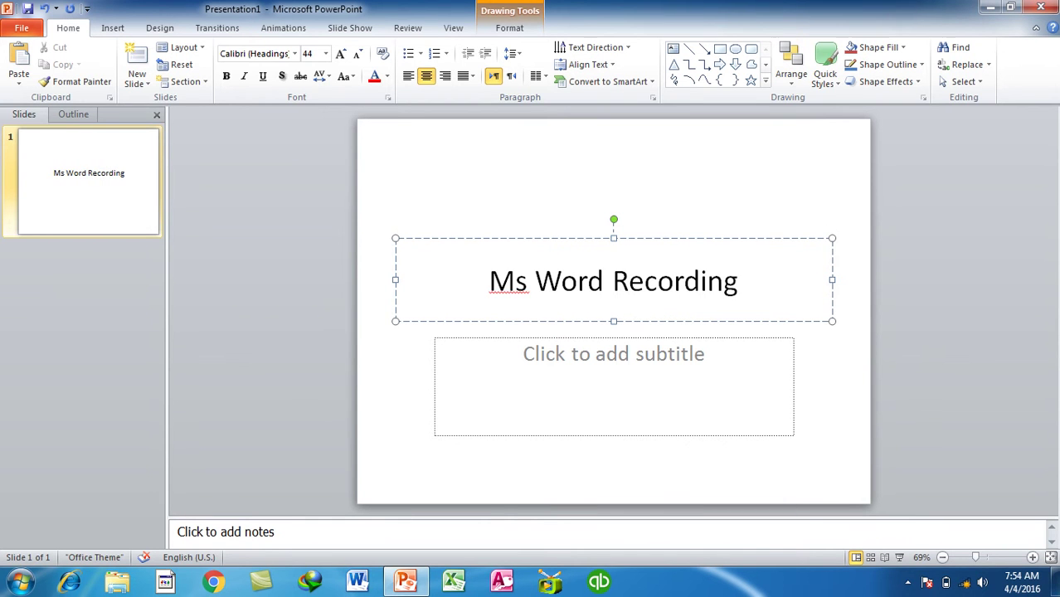
Add subtitle lines 'Menu Recording' and 'Option recording' to the title slide
left_click(755, 384)
type("menu Recording")
key("Return")
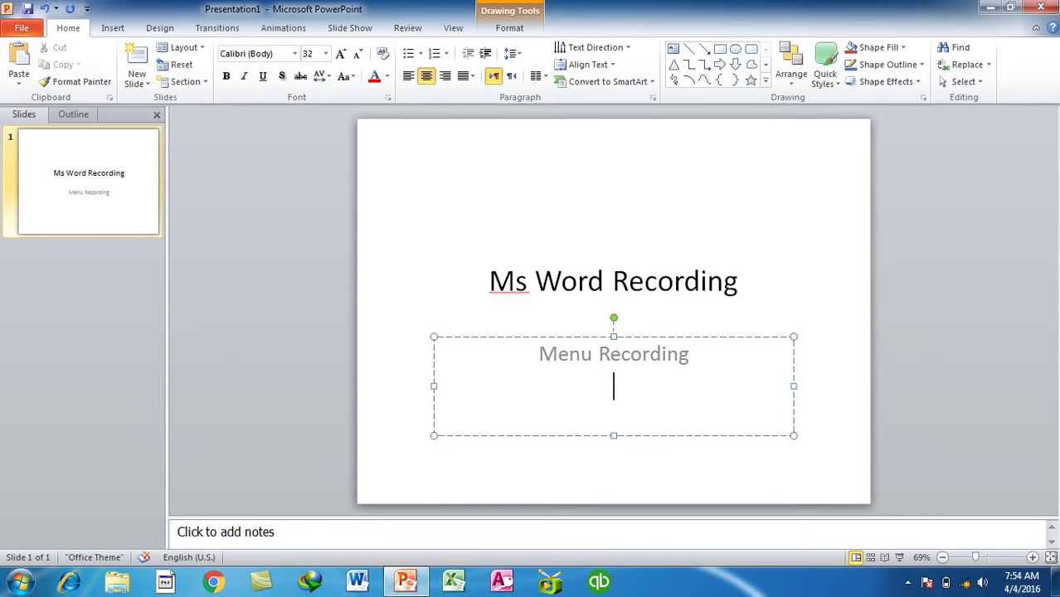
type("Option recording")
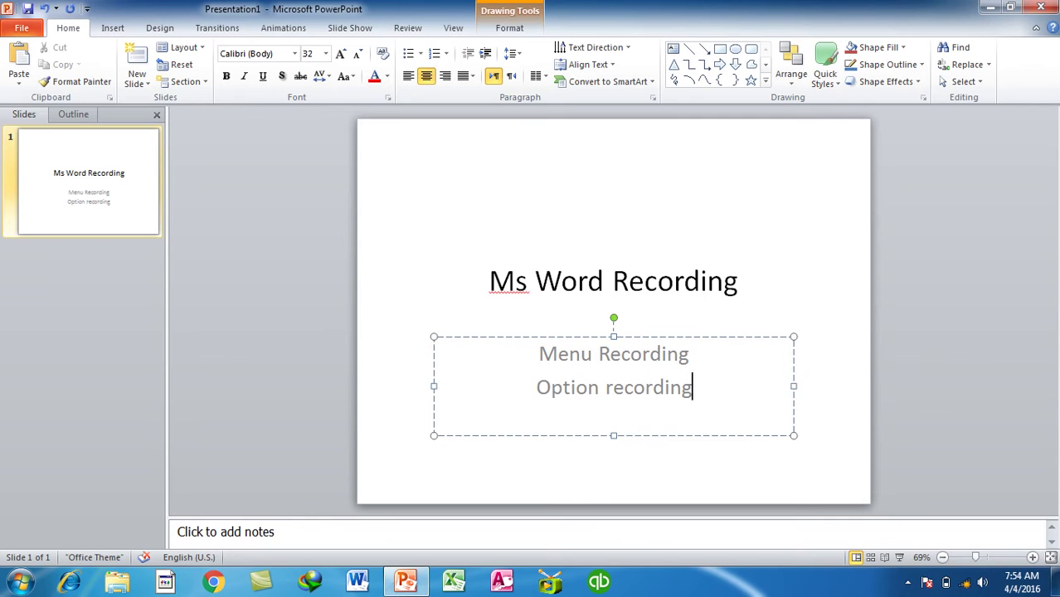
left_click(768, 218)
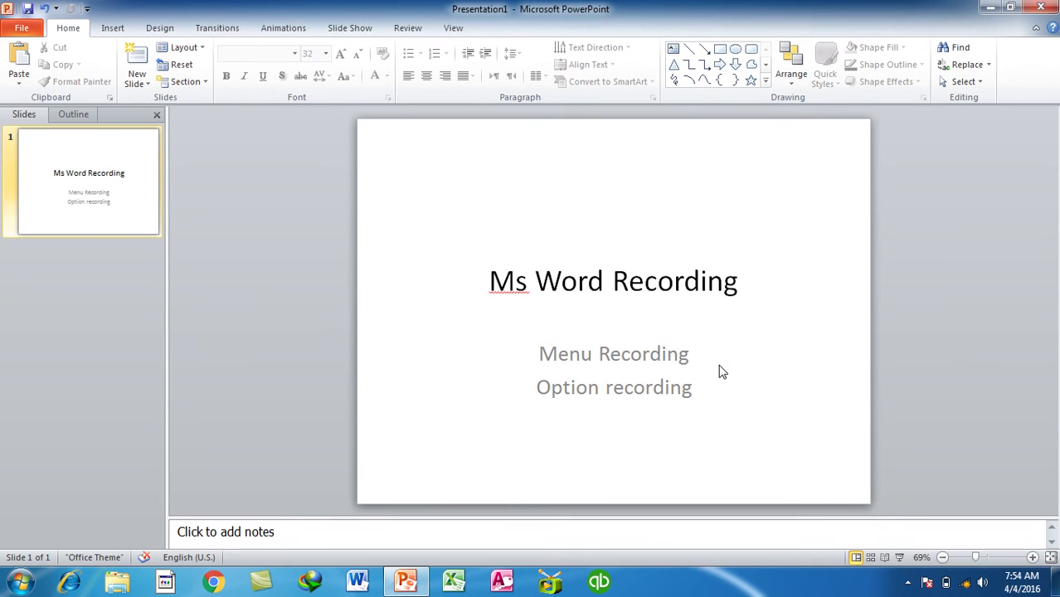
left_click(112, 289)
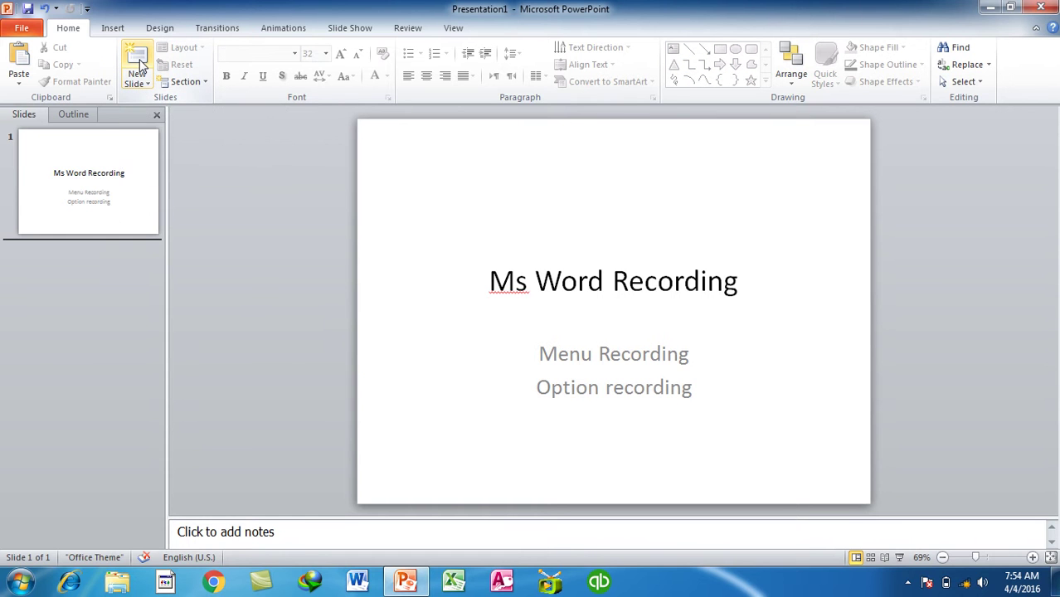
Add a single new title-and-content slide 2
left_click(139, 65)
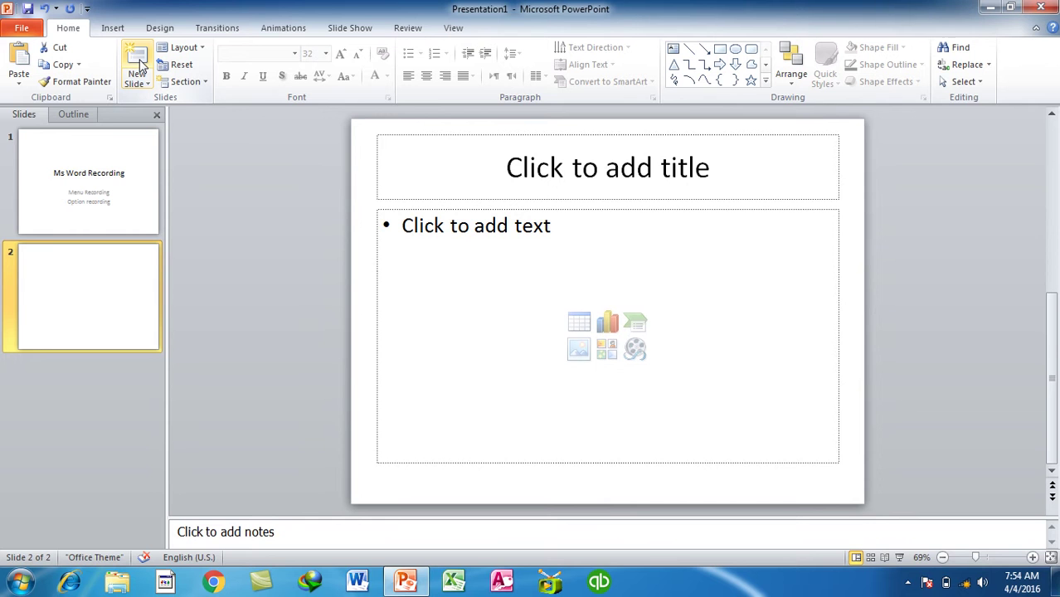
left_click(139, 65)
key("ctrl+z")
key("ctrl+z")
left_click(147, 84)
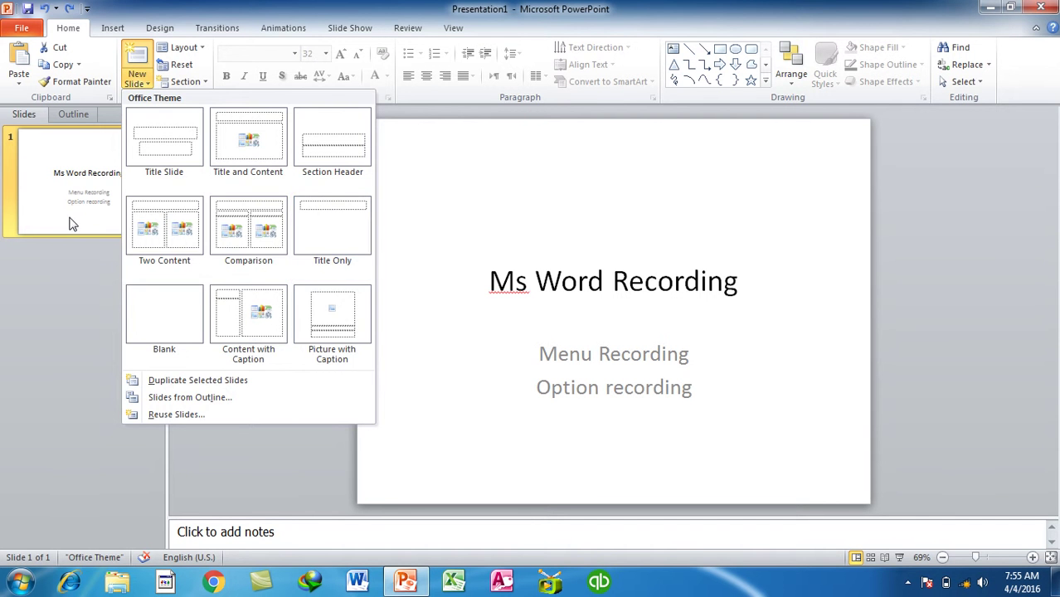
left_click(64, 268)
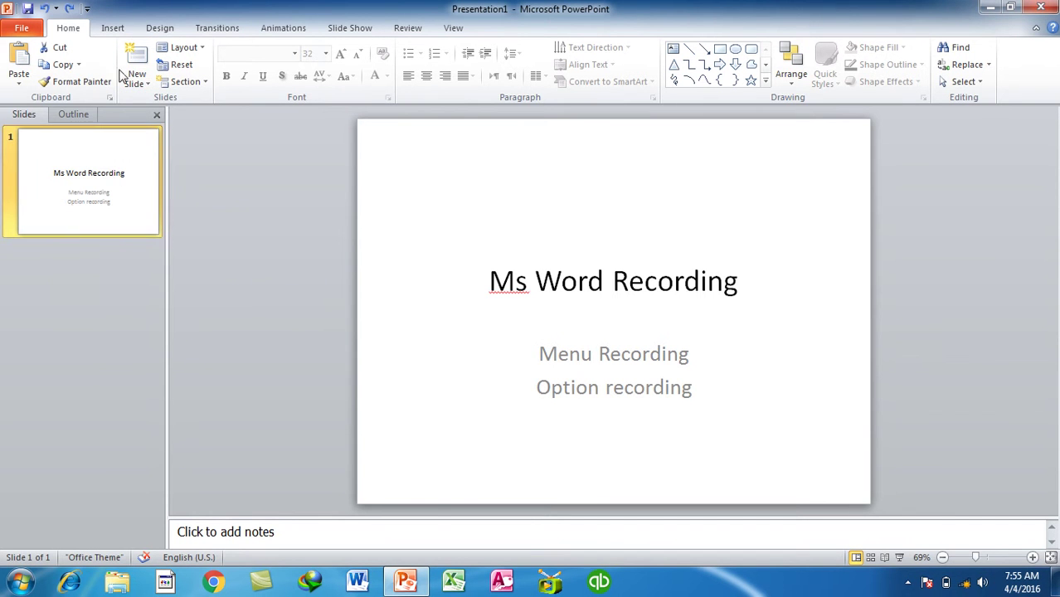
left_click(136, 56)
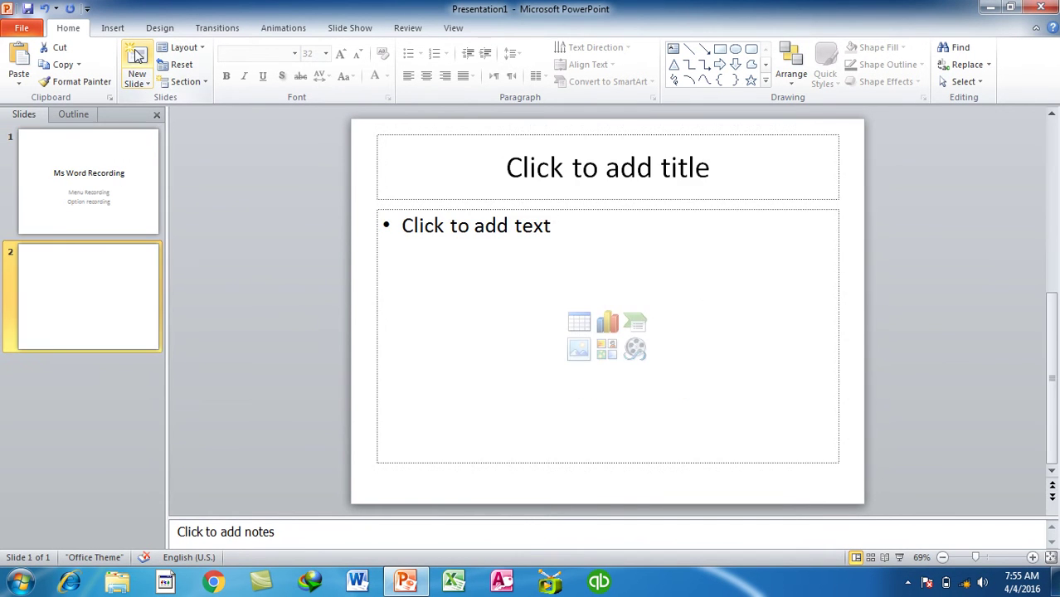
Title slide 2 'What is Ms PowerPoint?' and fill its body with =rand() sample text
left_click(552, 168)
type("What is Ms Word?")
key("BackSpace")
key("BackSpace")
key("BackSpace")
key("BackSpace")
key("BackSpace")
key("BackSpace")
type("PowerPoint?")
left_click(716, 224)
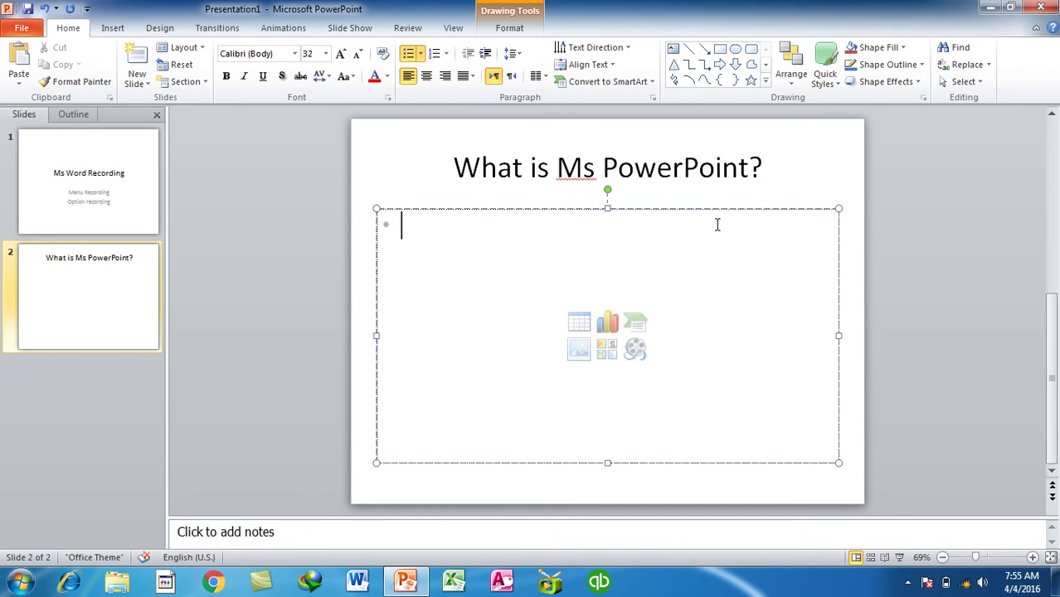
type("=rand()")
key("Return")
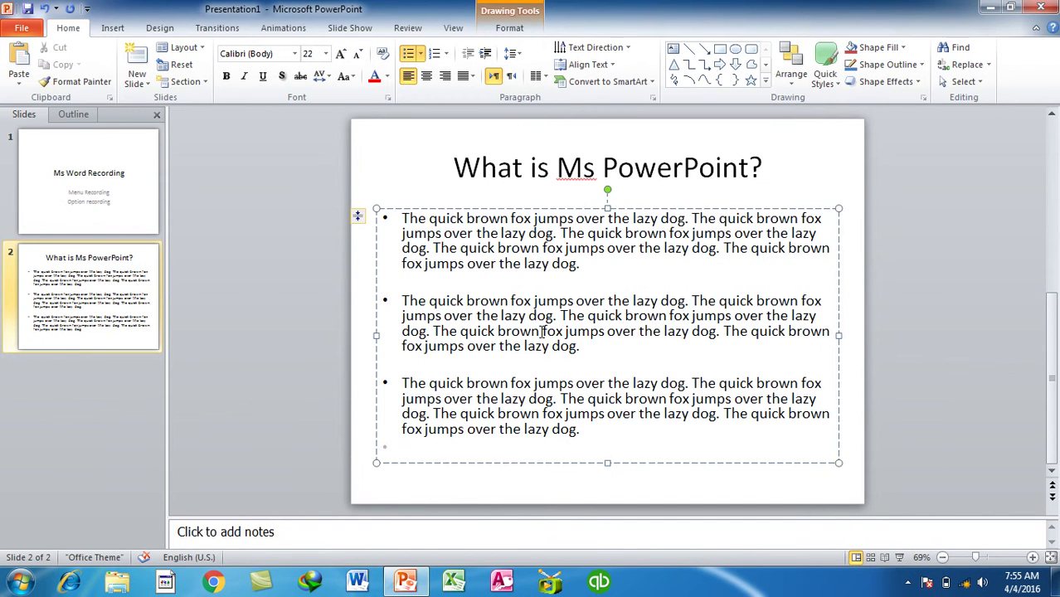
left_click(112, 454)
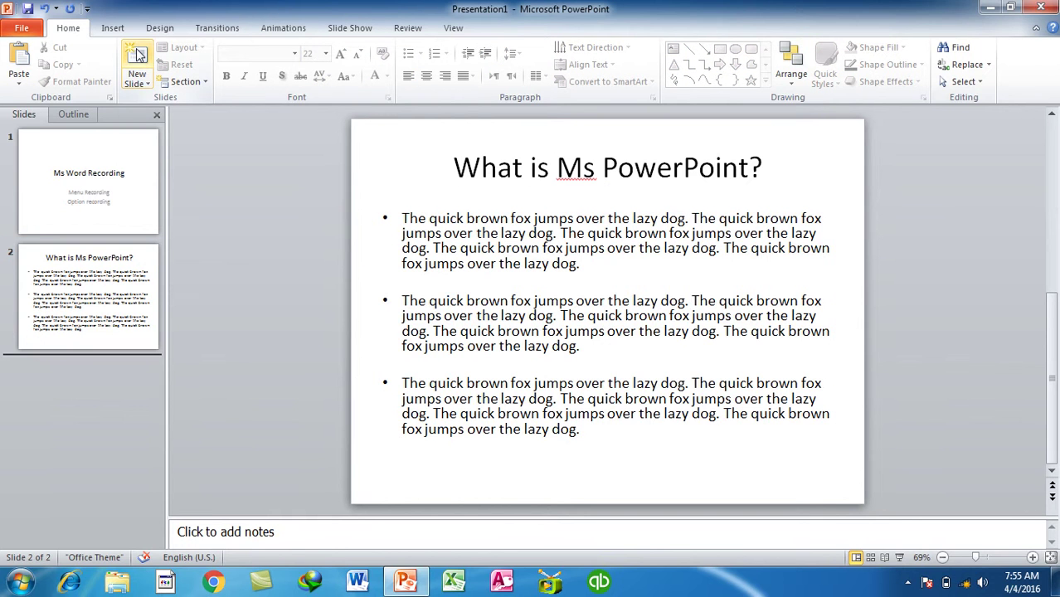
Add slide 3 titled 'What is Open?' with =rand(1) sample text in its body
left_click(136, 54)
left_click(511, 190)
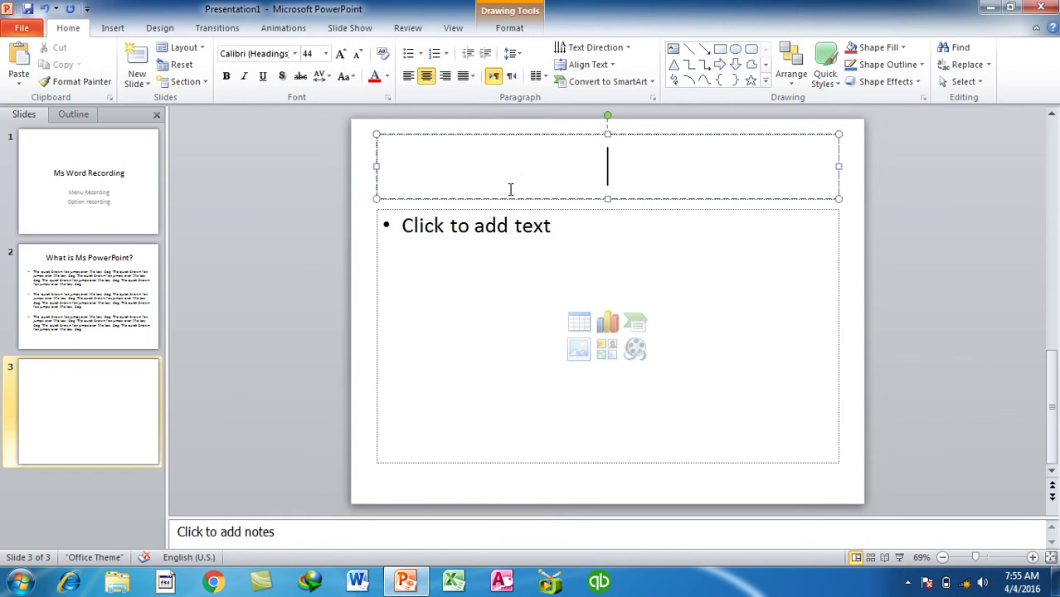
type("What is ")
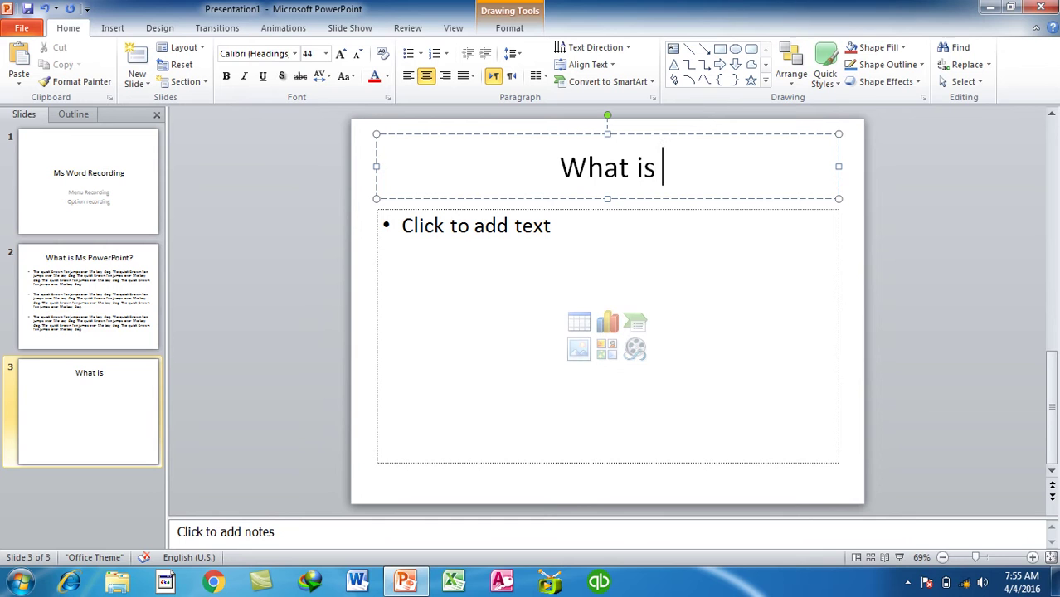
type("Open?")
left_click(545, 230)
type("=rand(1)")
key("Return")
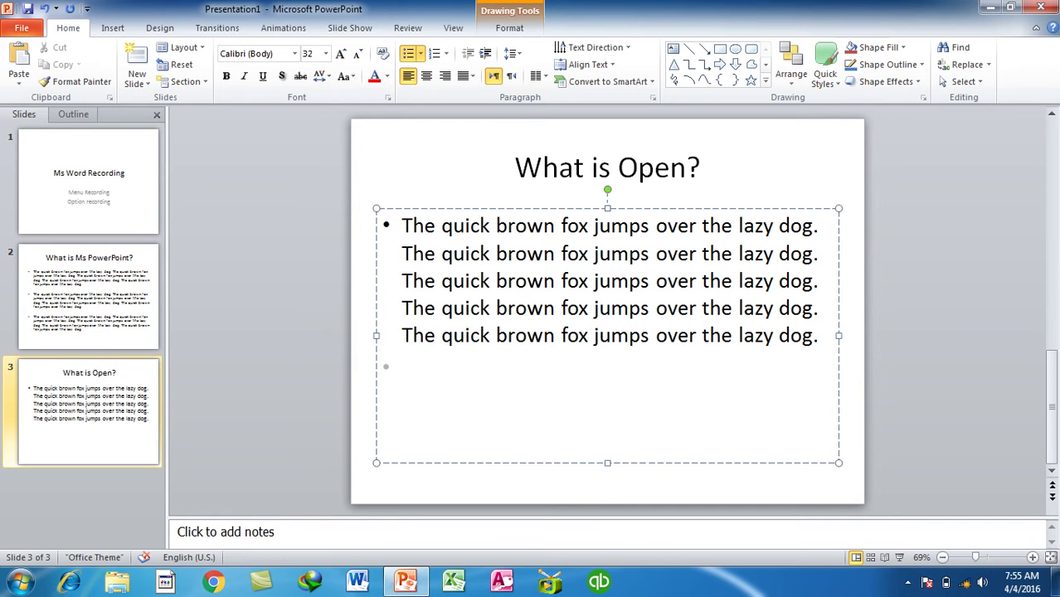
left_click(257, 222)
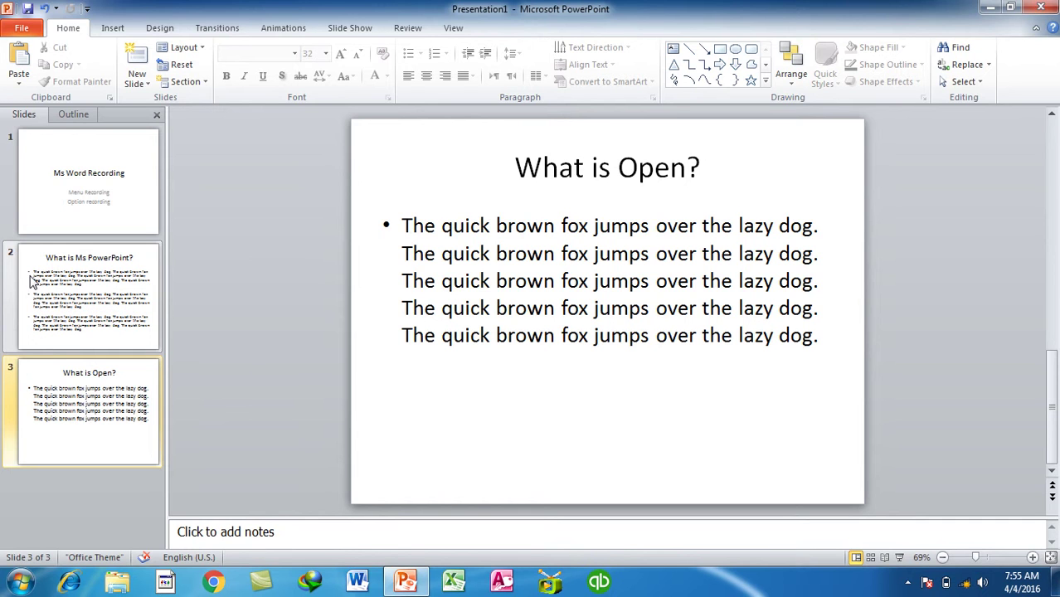
Open and close an extra blank presentation, then reselect slide 3
left_click(116, 502)
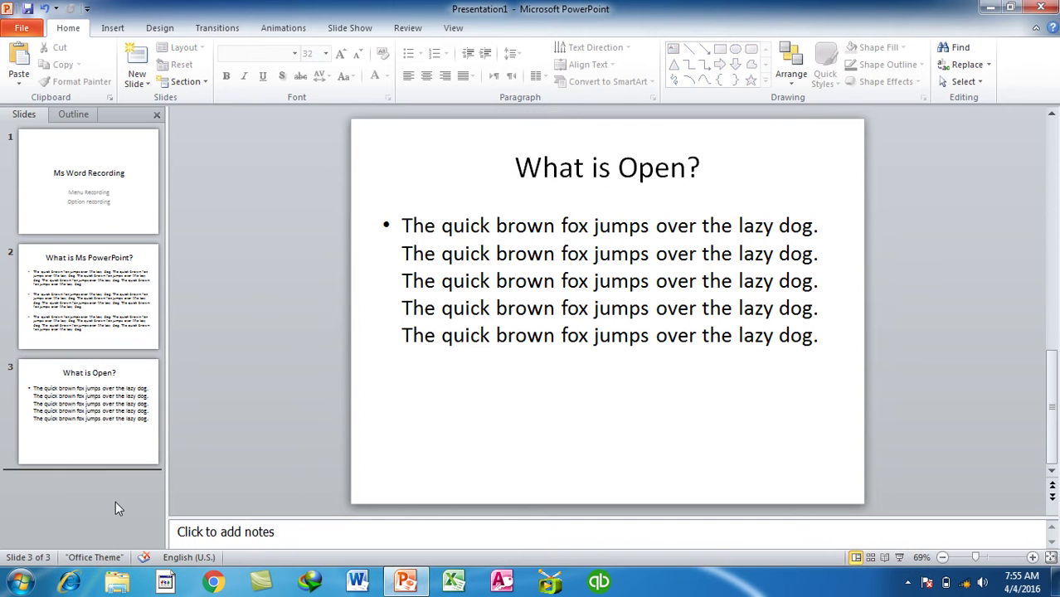
key("ctrl+n")
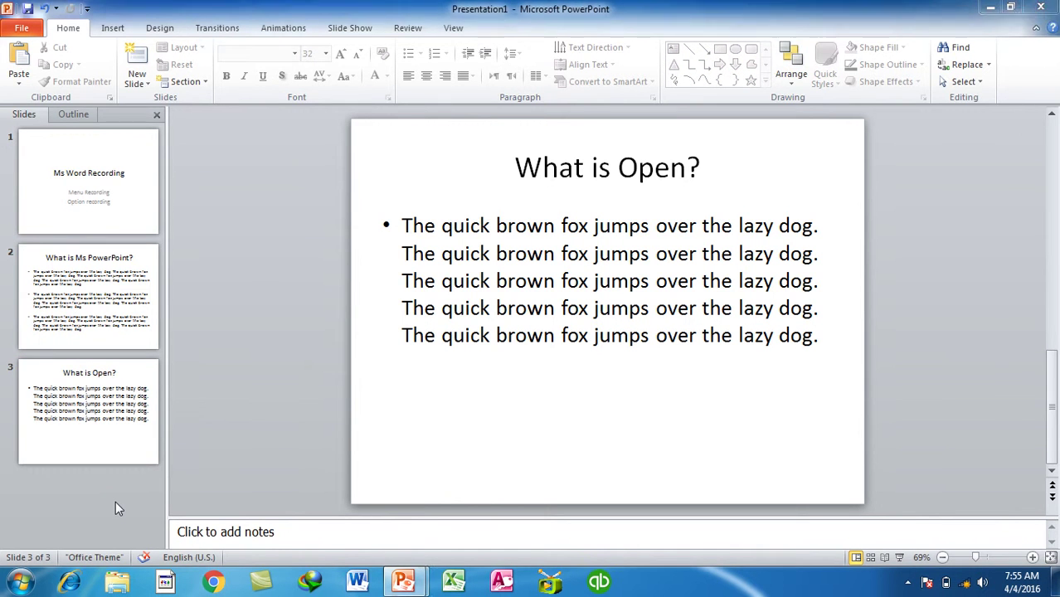
key("ctrl+w")
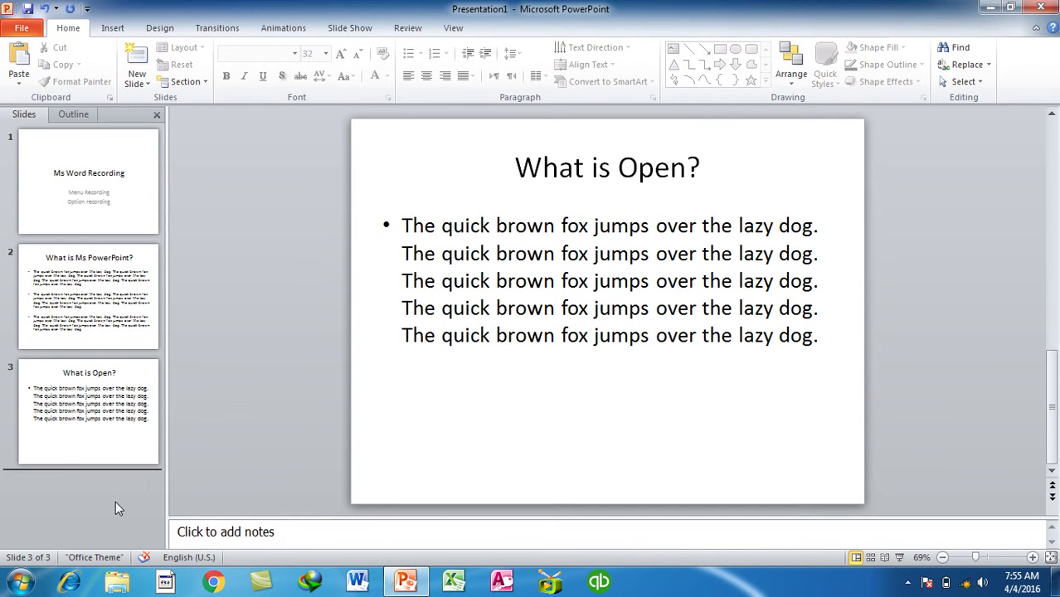
left_click(119, 448)
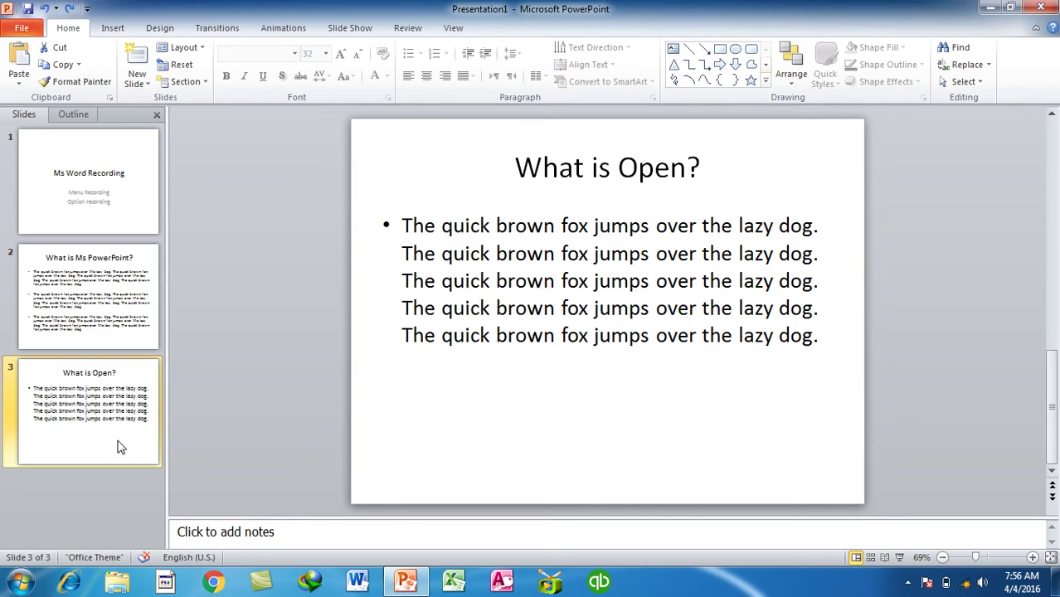
key("Return")
key("Return")
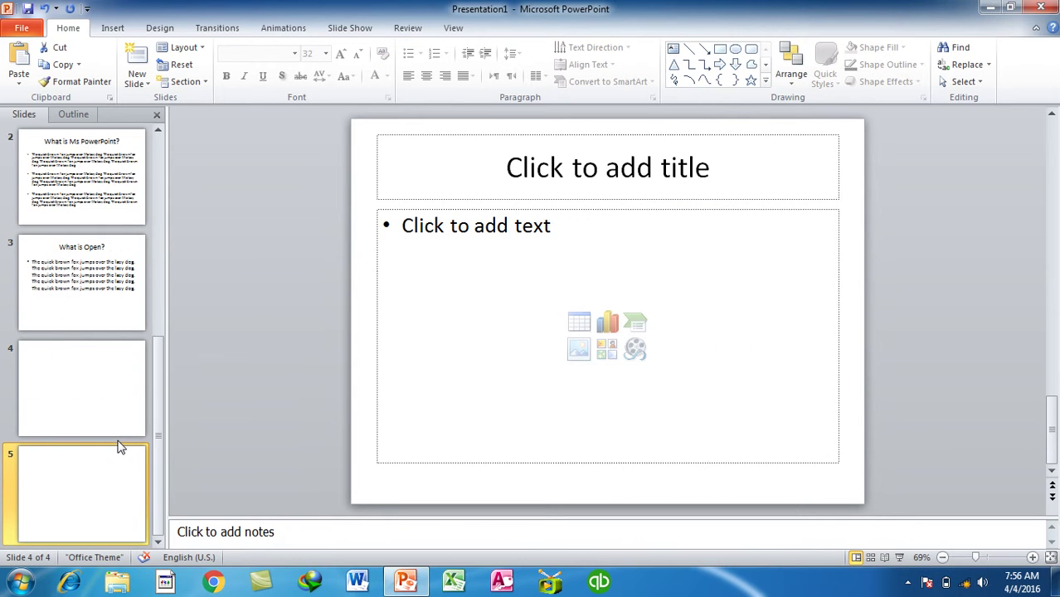
key("Return")
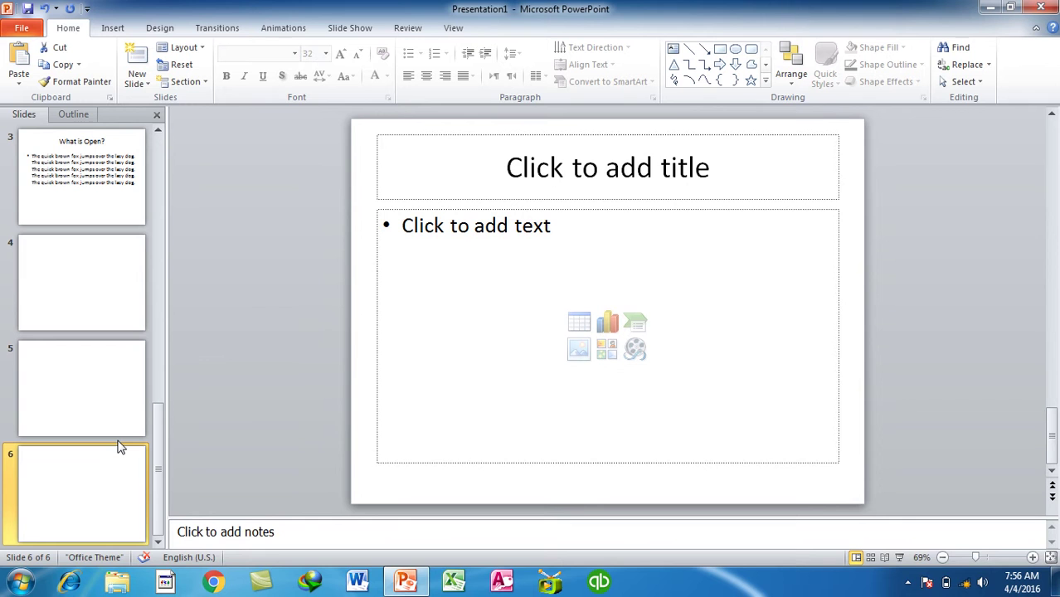
key("BackSpace")
key("BackSpace")
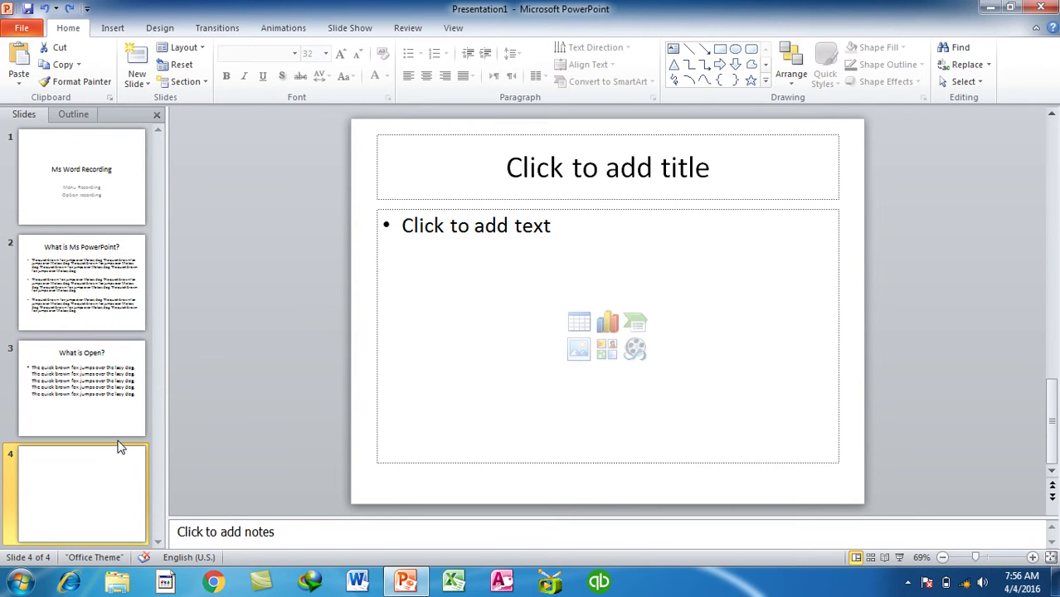
key("Return")
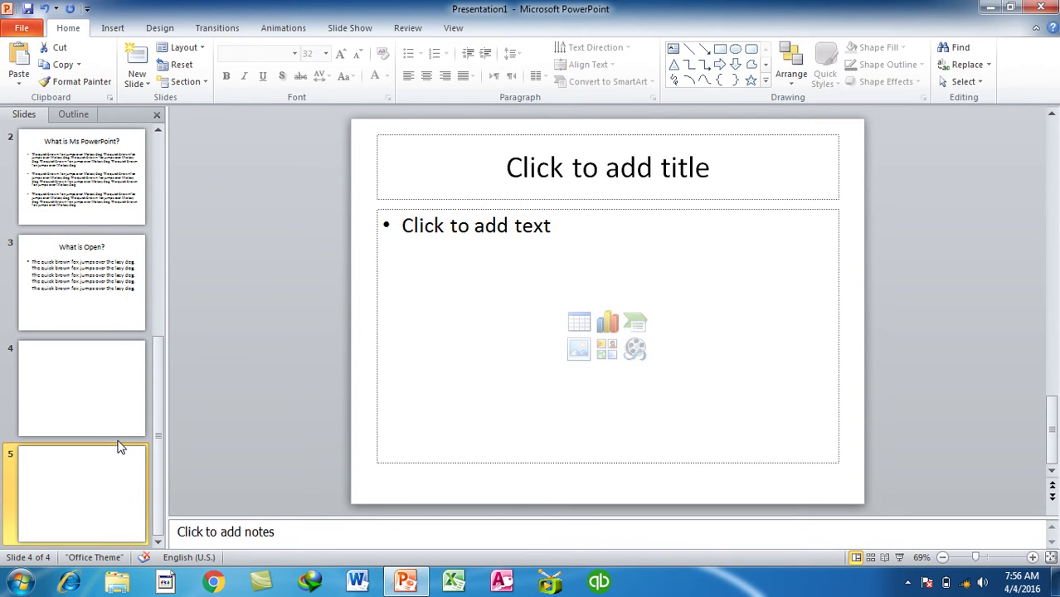
key("BackSpace")
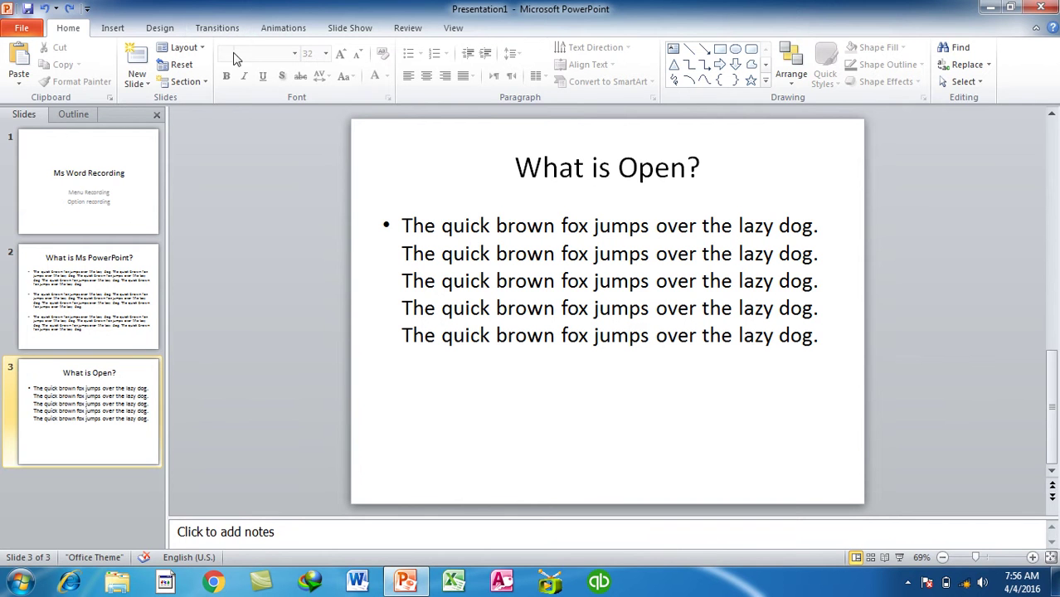
Apply the Flow theme from the Design themes gallery to all slides
left_click(160, 28)
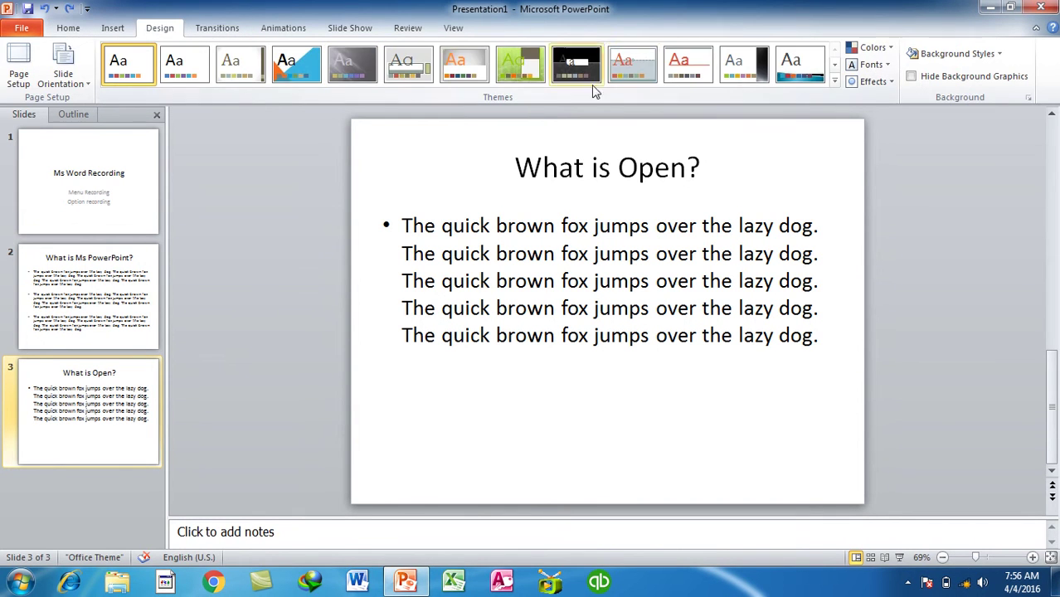
left_click(835, 80)
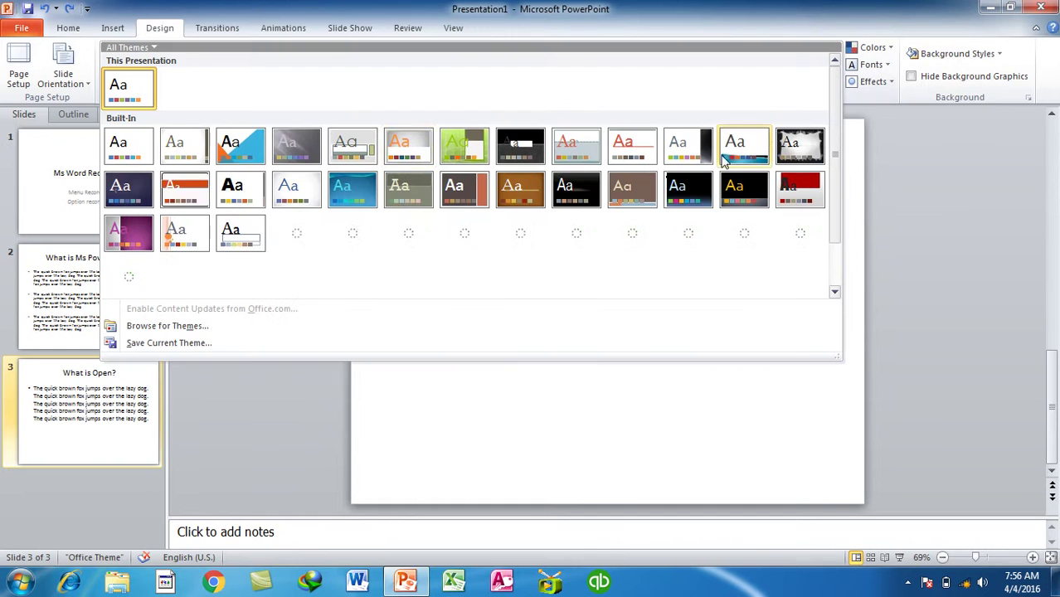
left_click(352, 189)
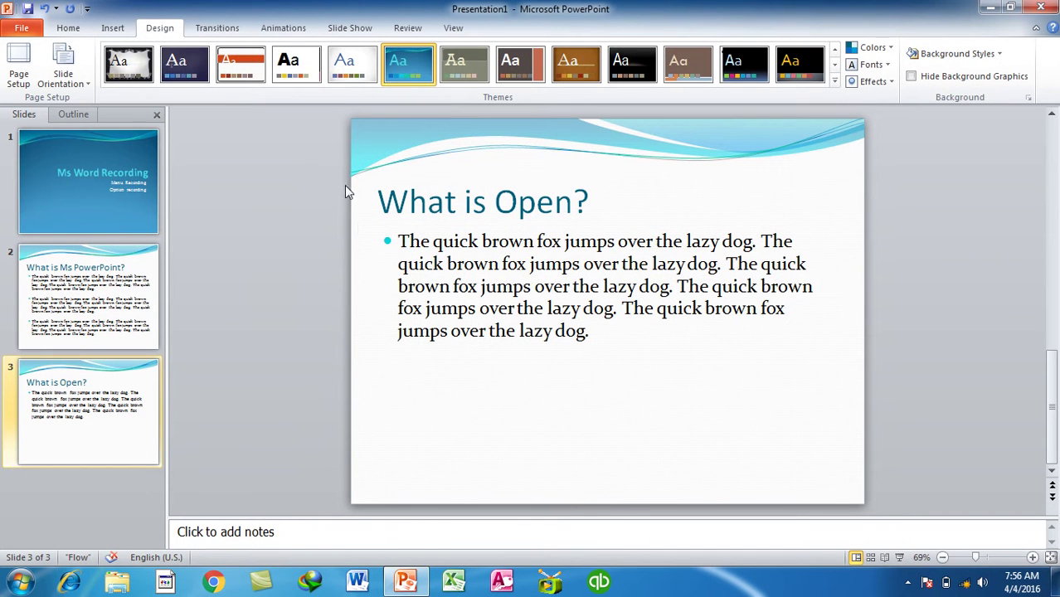
Give slide 3 the Gallery transition, replacing an initial Switch transition
left_click(229, 31)
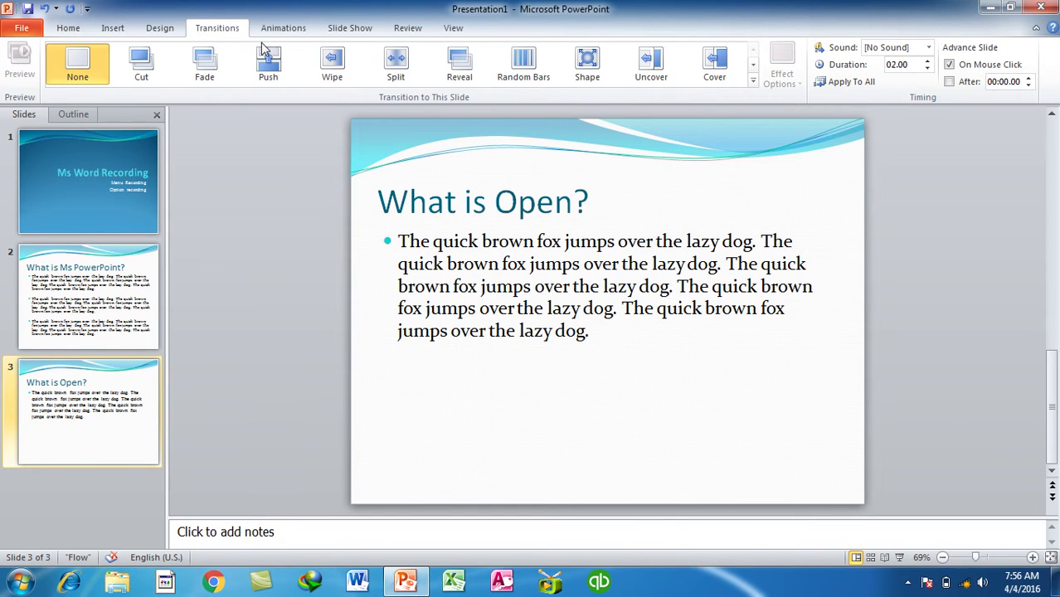
left_click(753, 84)
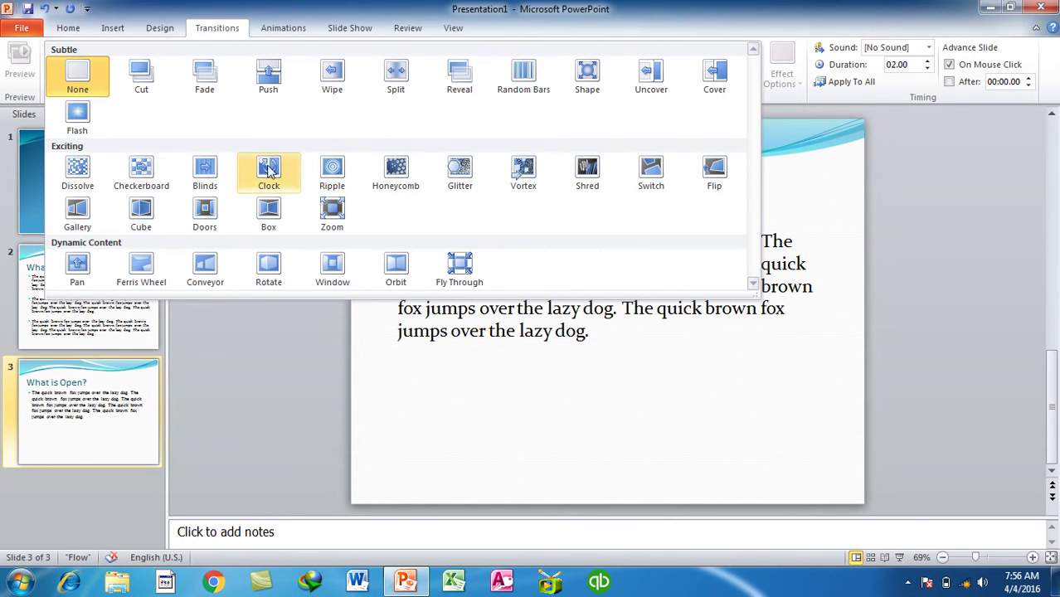
left_click(661, 176)
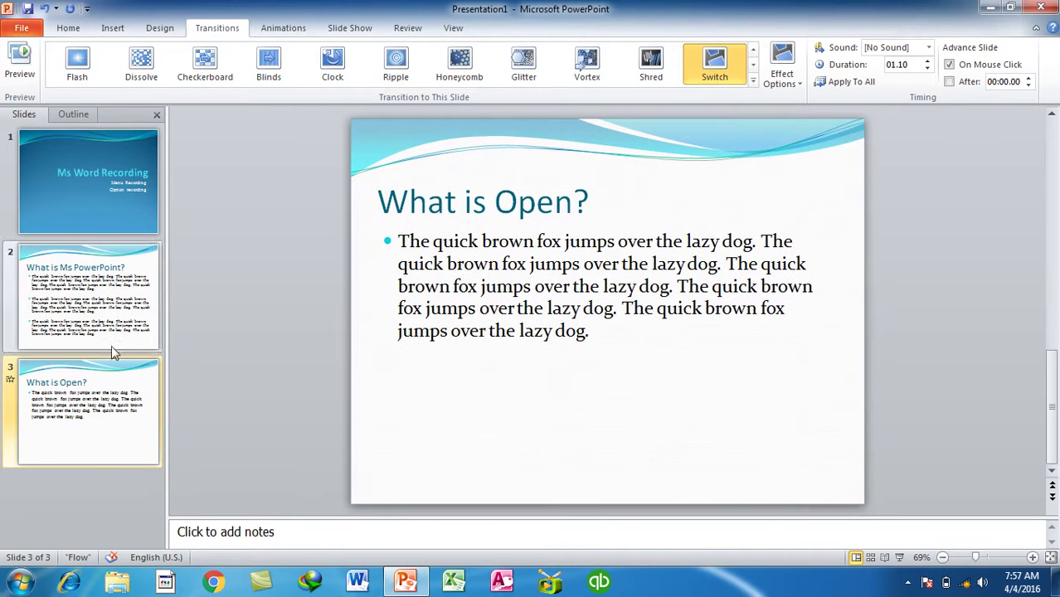
left_click(753, 81)
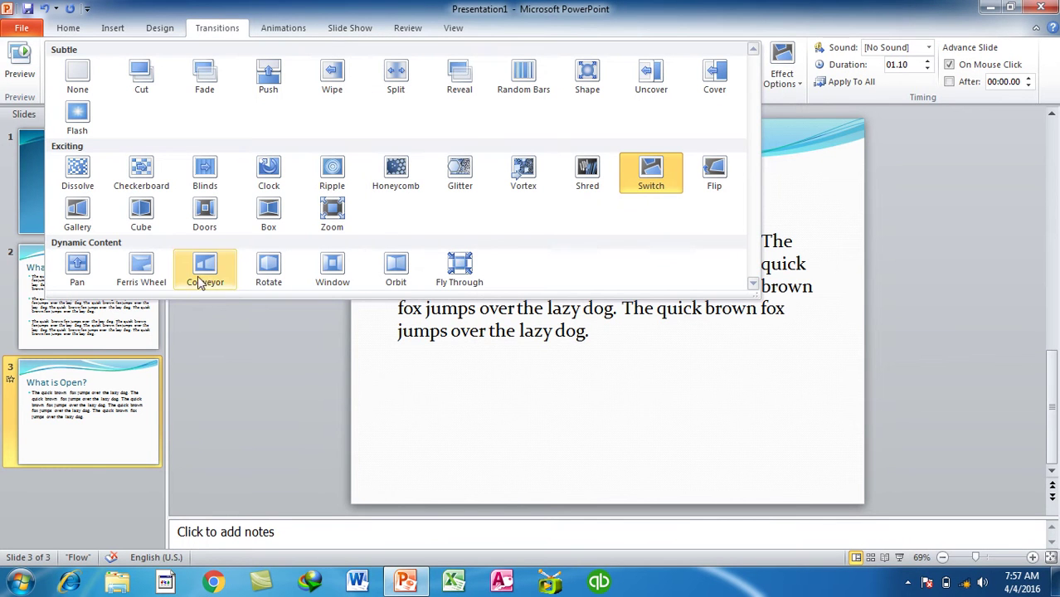
left_click(83, 214)
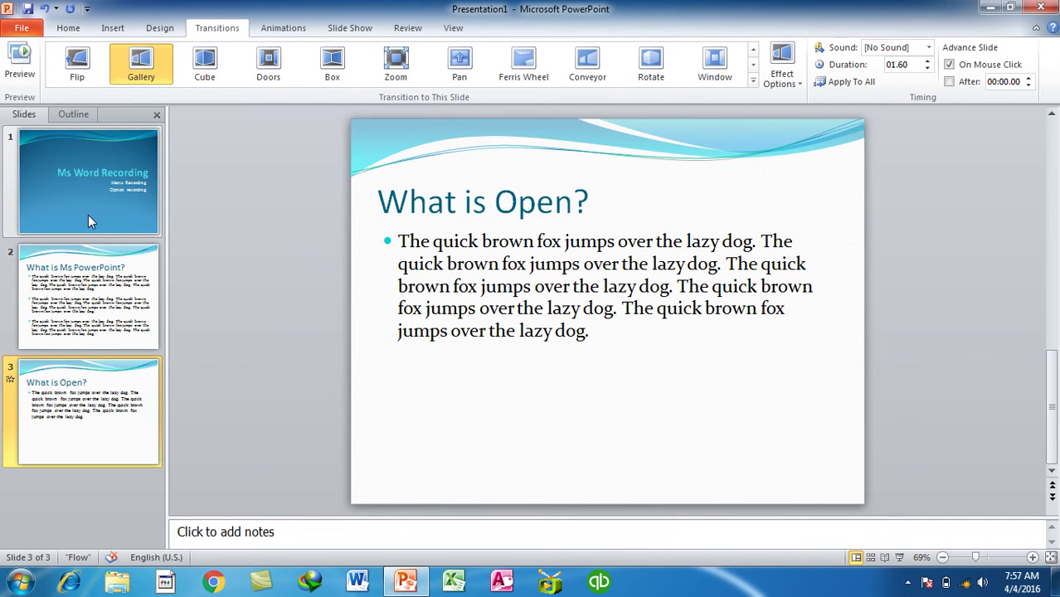
Run the slide show from slide 1 through all three slides, then end it
key("F5")
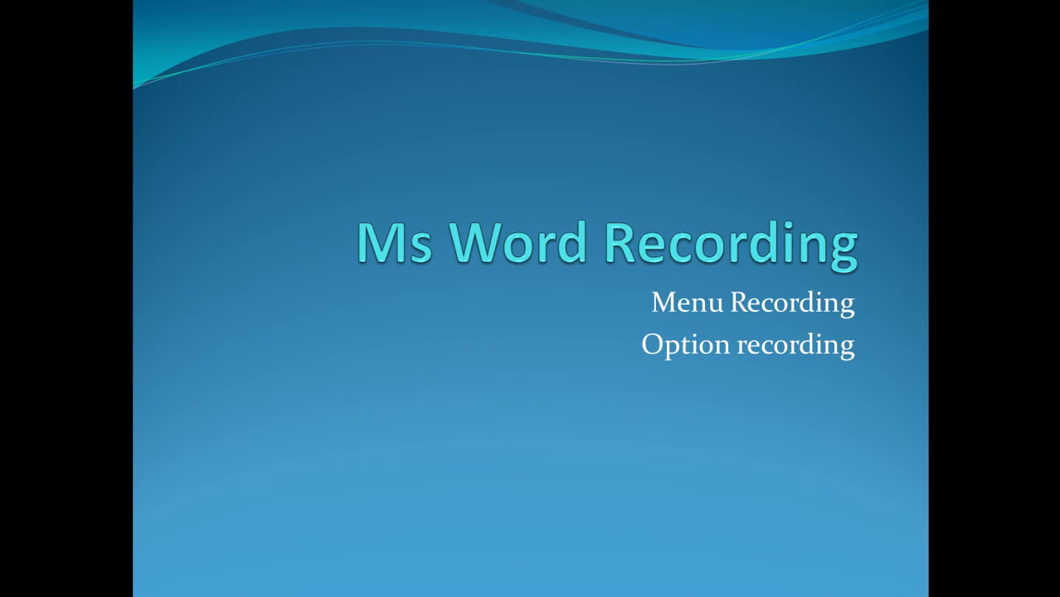
key("Right")
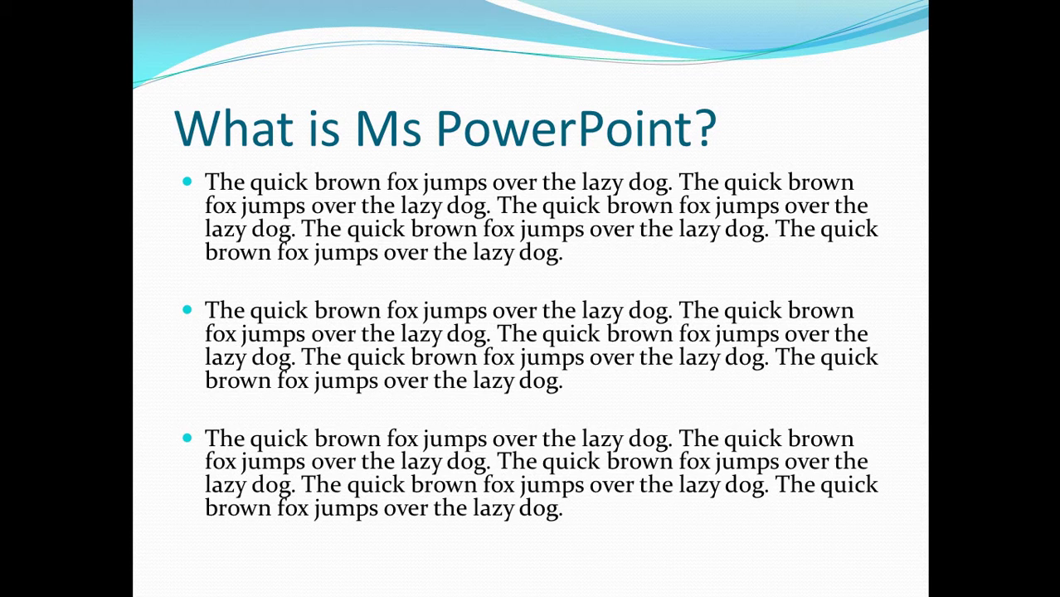
key("Right")
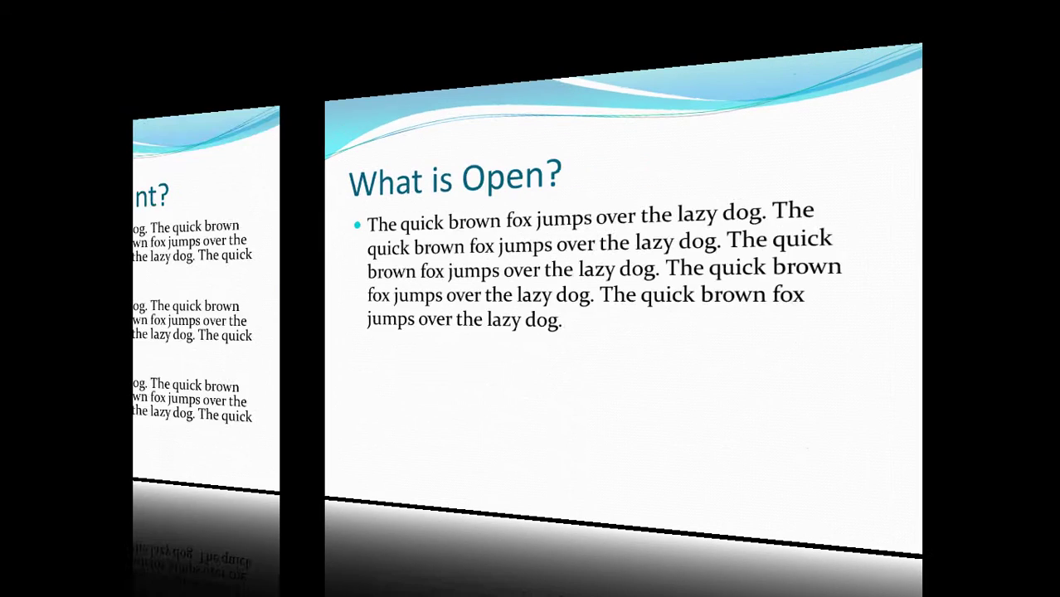
key("Escape")
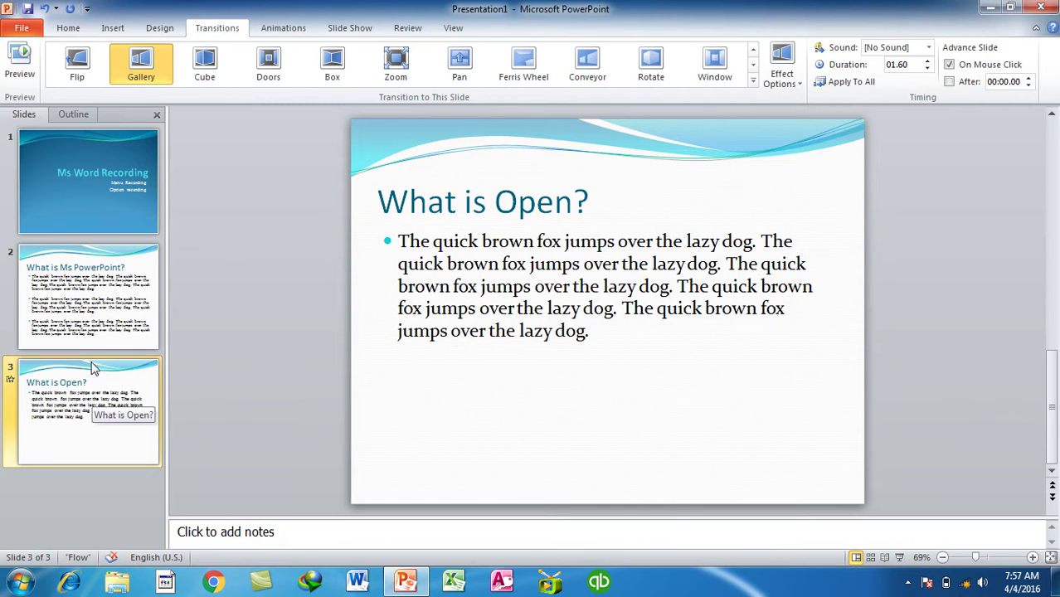
left_click(85, 149)
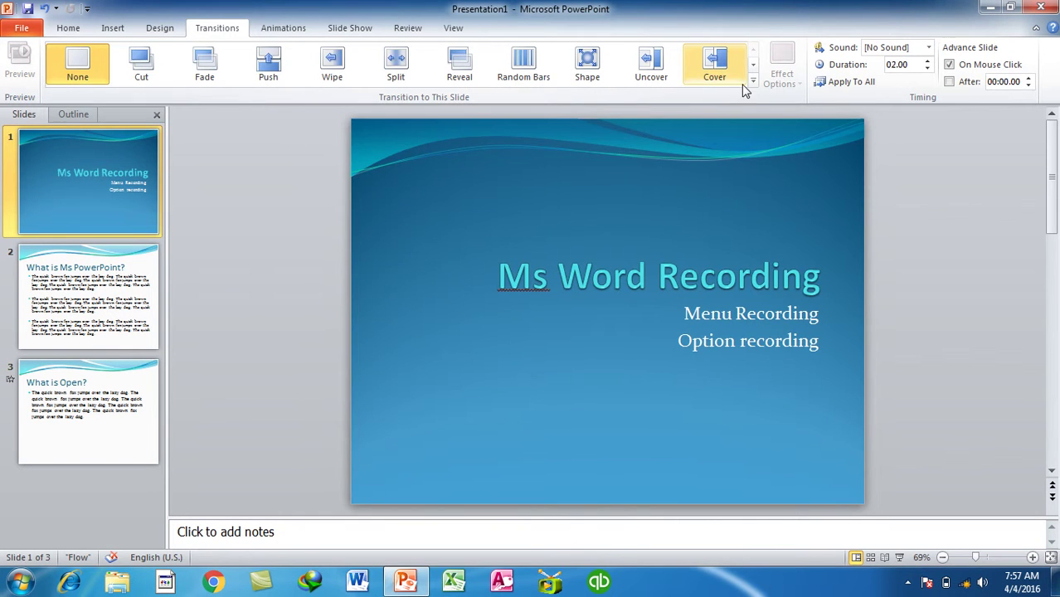
left_click(753, 81)
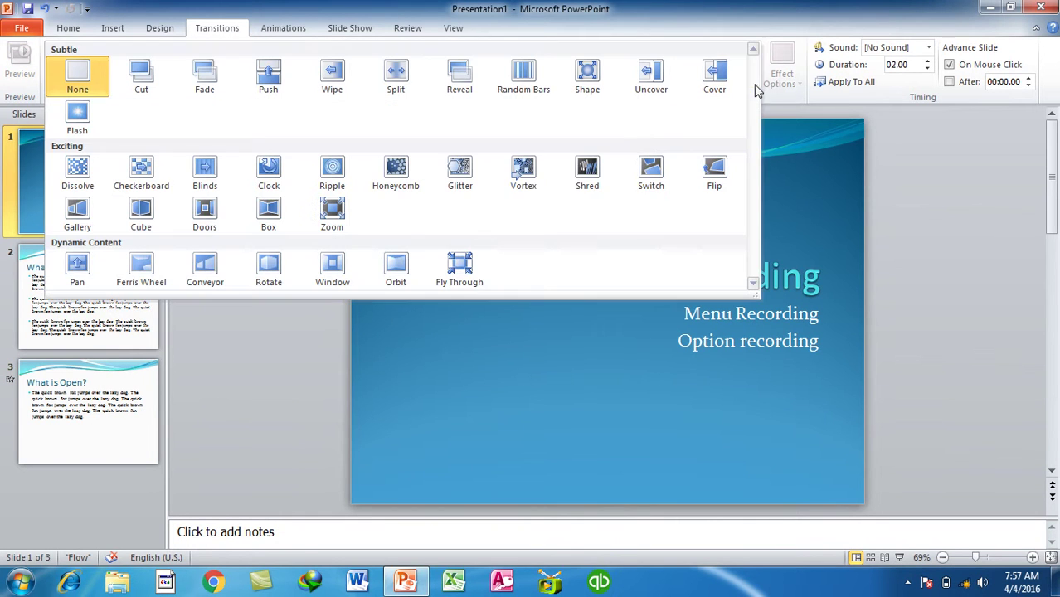
left_click(651, 174)
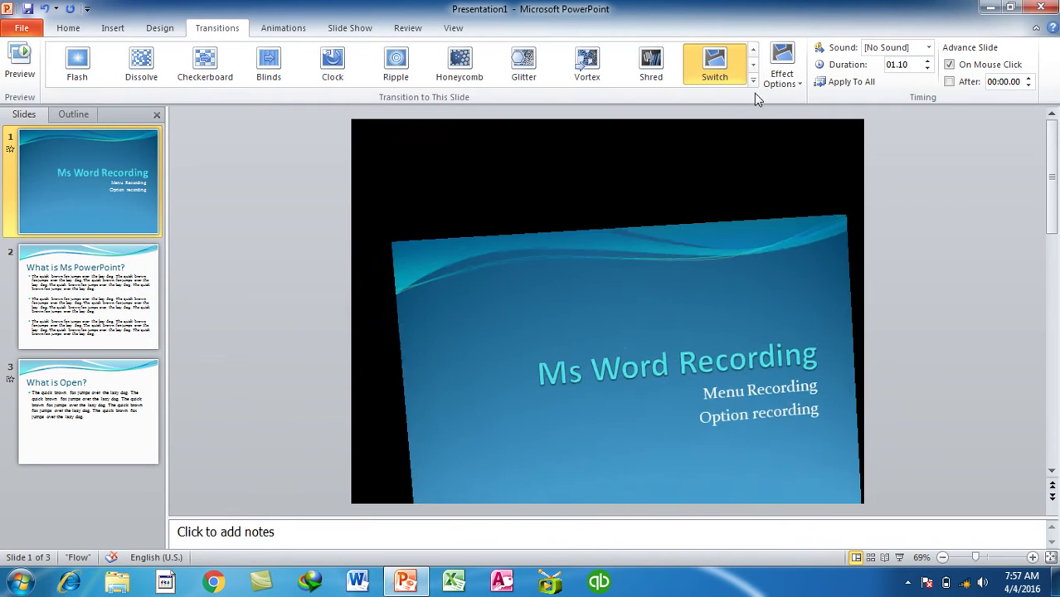
left_click(853, 83)
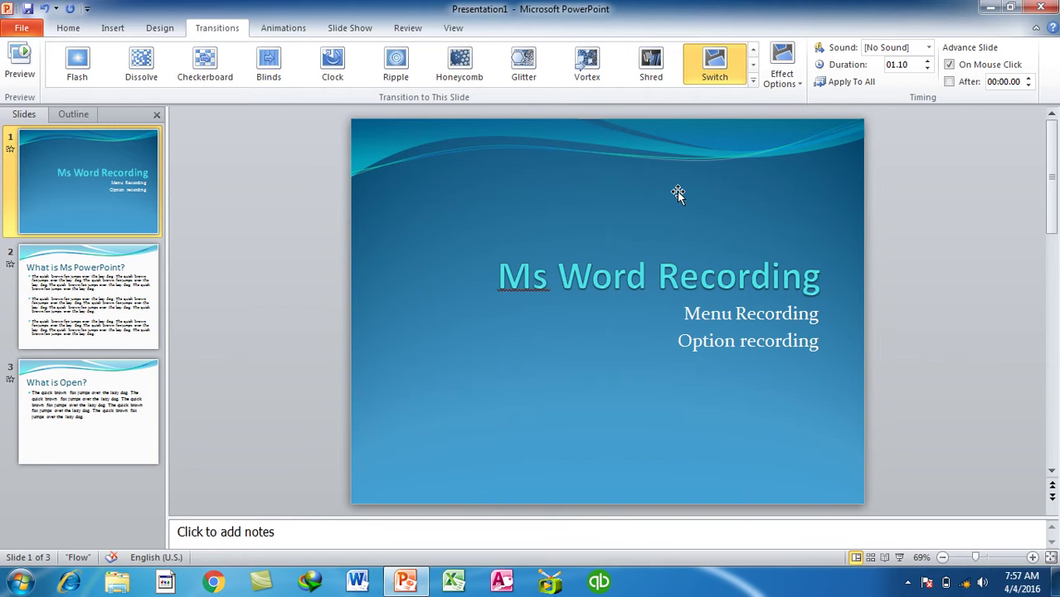
key("F5")
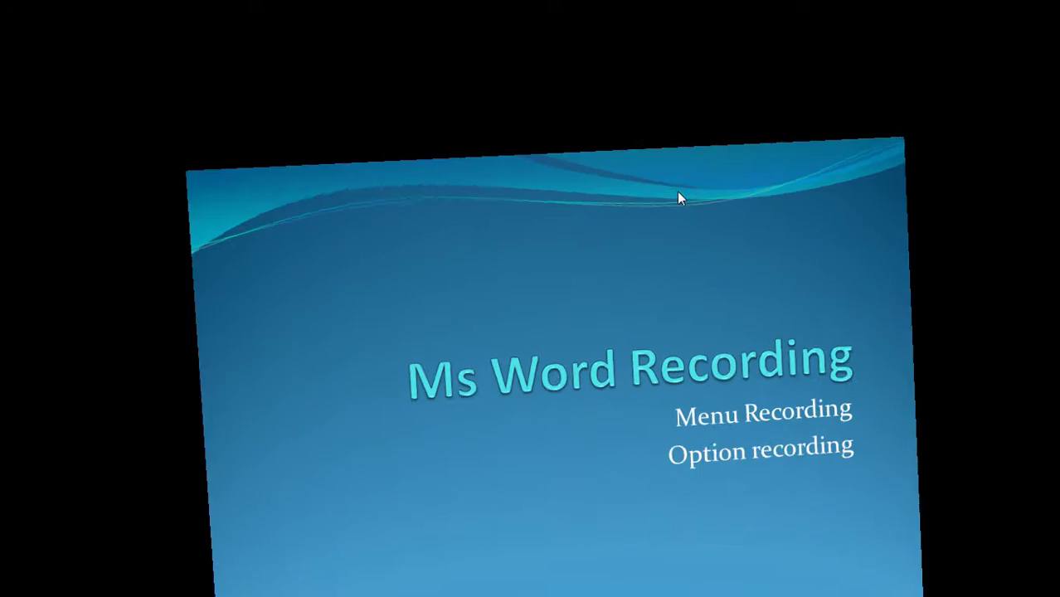
key("Right")
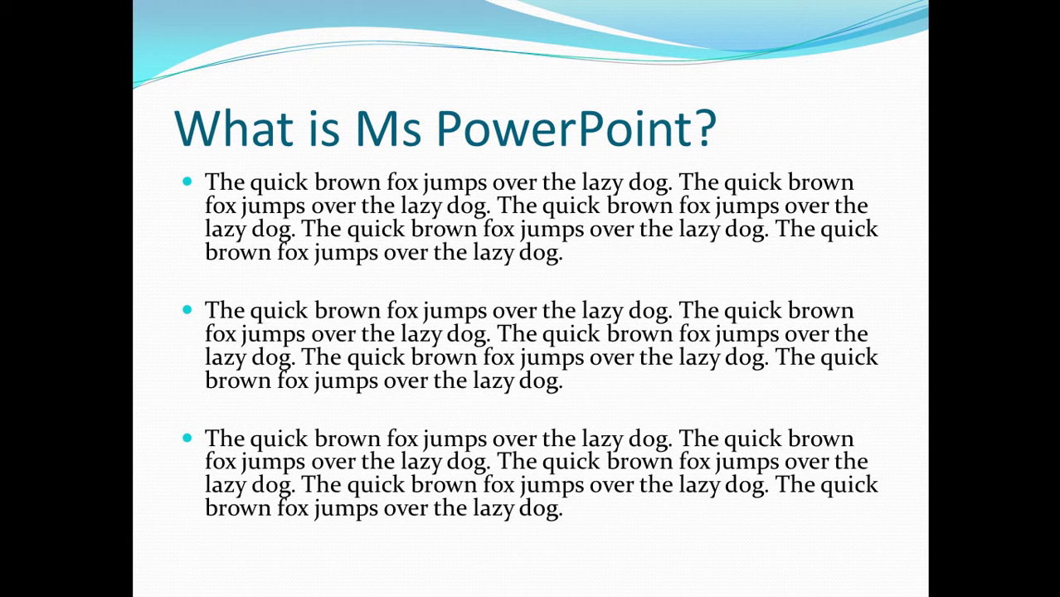
key("Right")
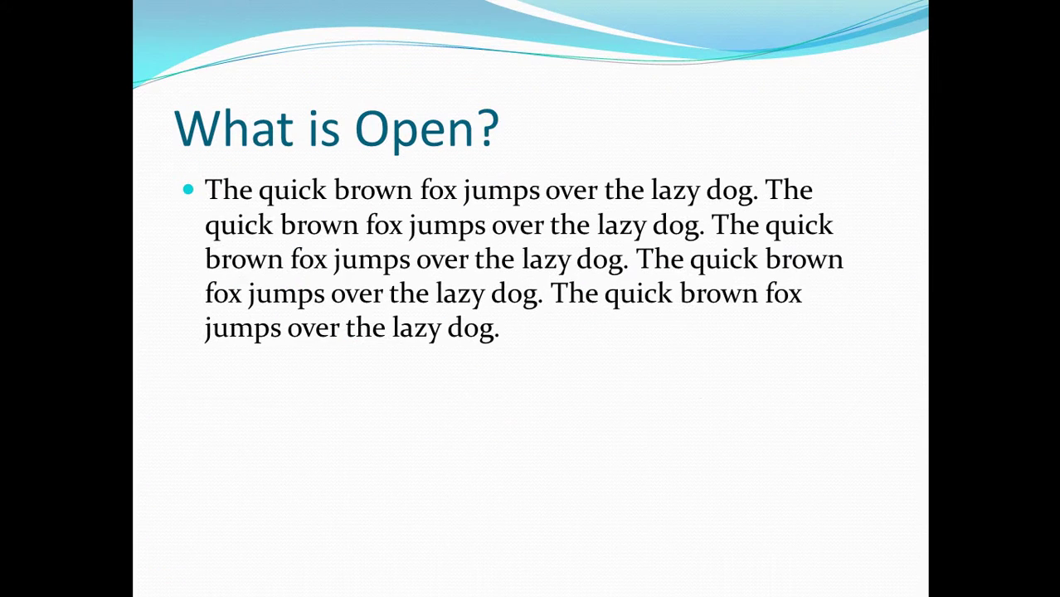
key("Escape")
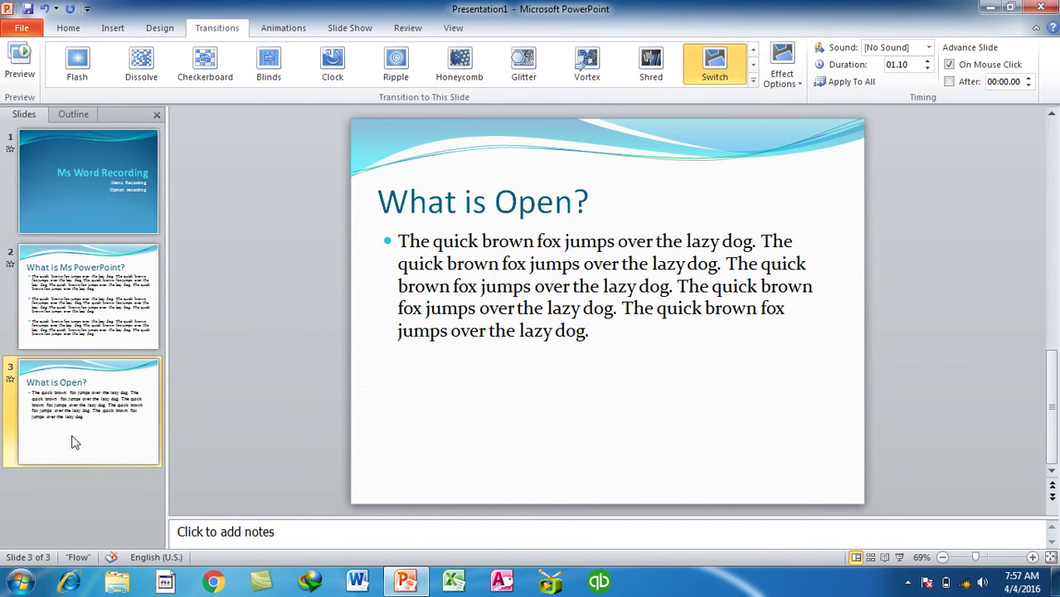
In Save As, create a Desktop folder named 'Web Design Daily lectures'
left_click(23, 32)
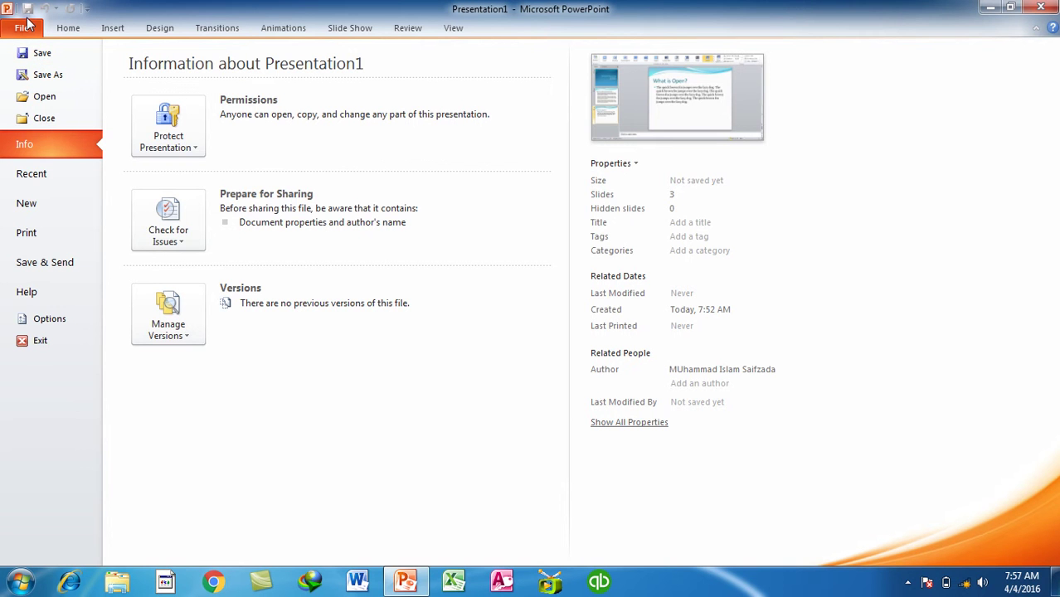
left_click(68, 62)
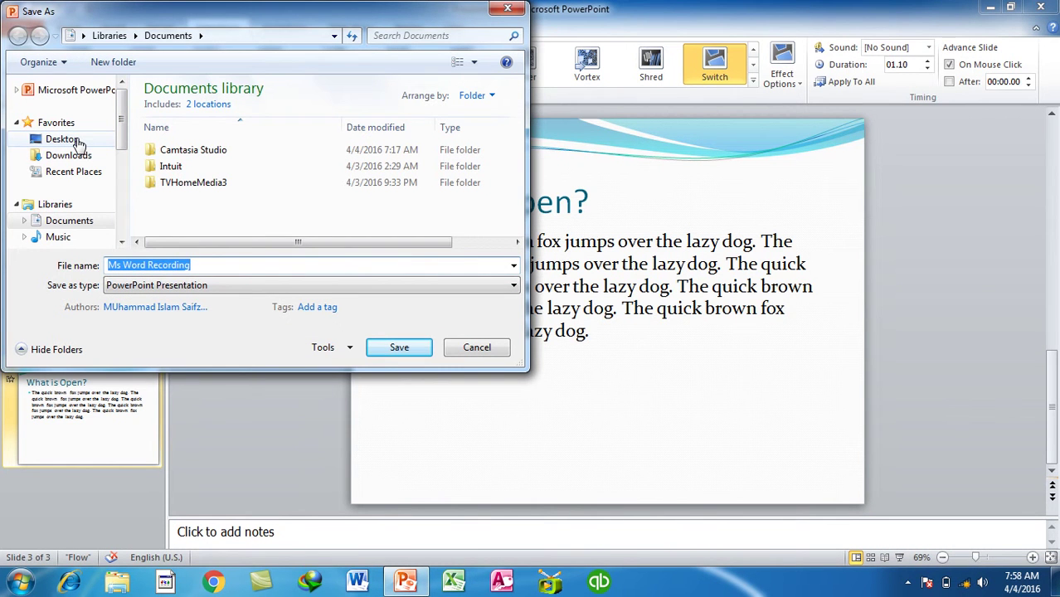
left_click(63, 140)
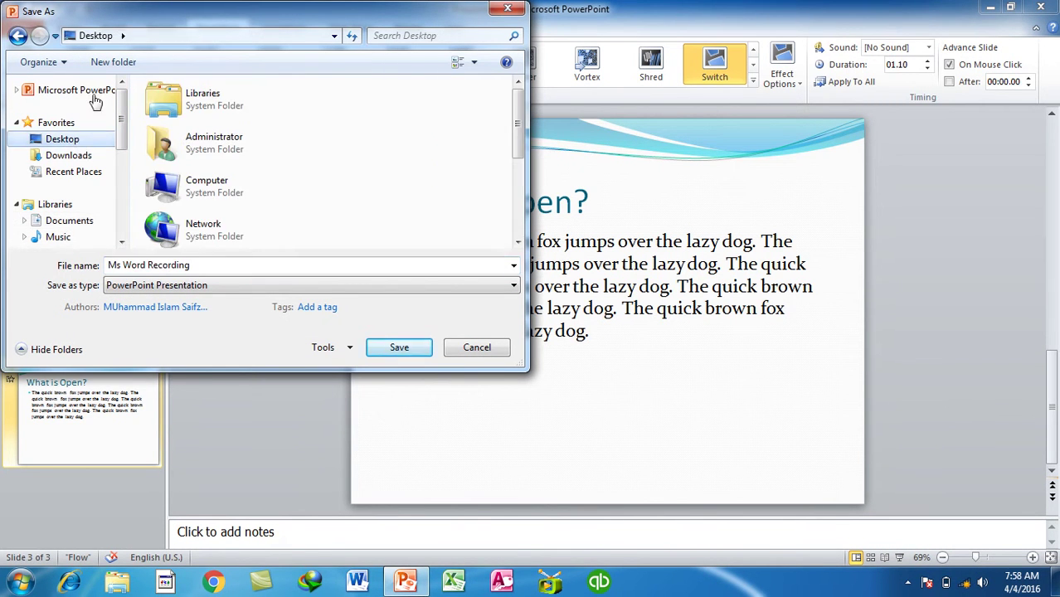
left_click(114, 62)
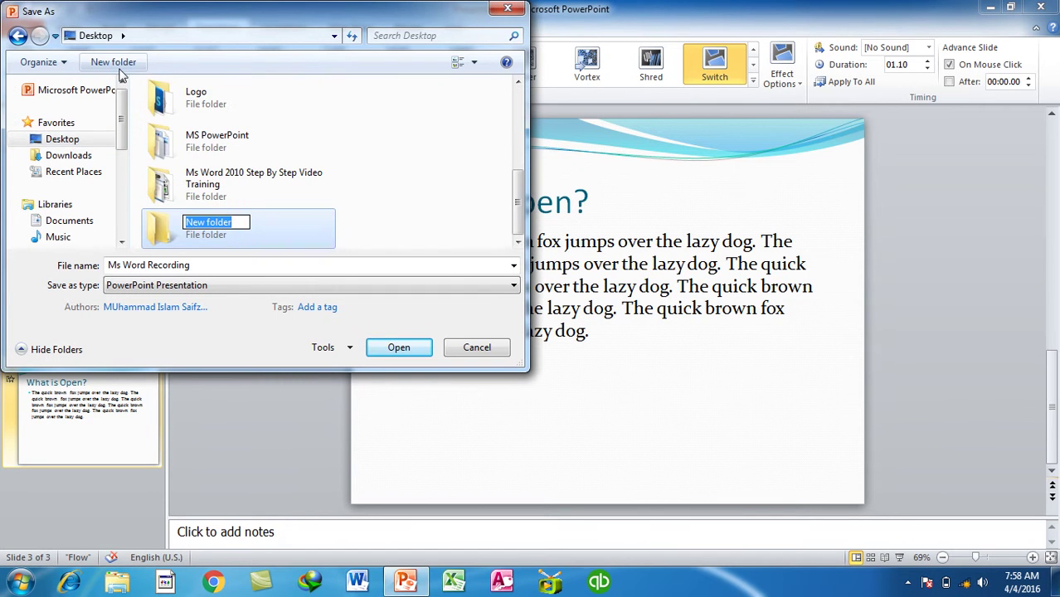
type("Wed")
key("BackSpace")
type("b Design Daily lectures")
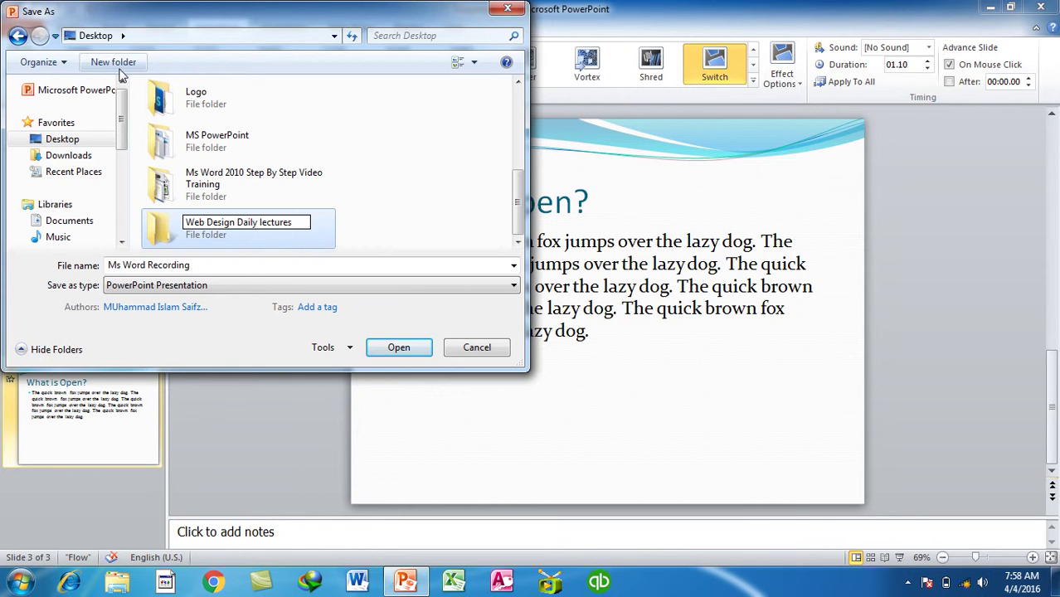
Save the presentation as '1st lecture' in that folder and close PowerPoint
double_click(170, 237)
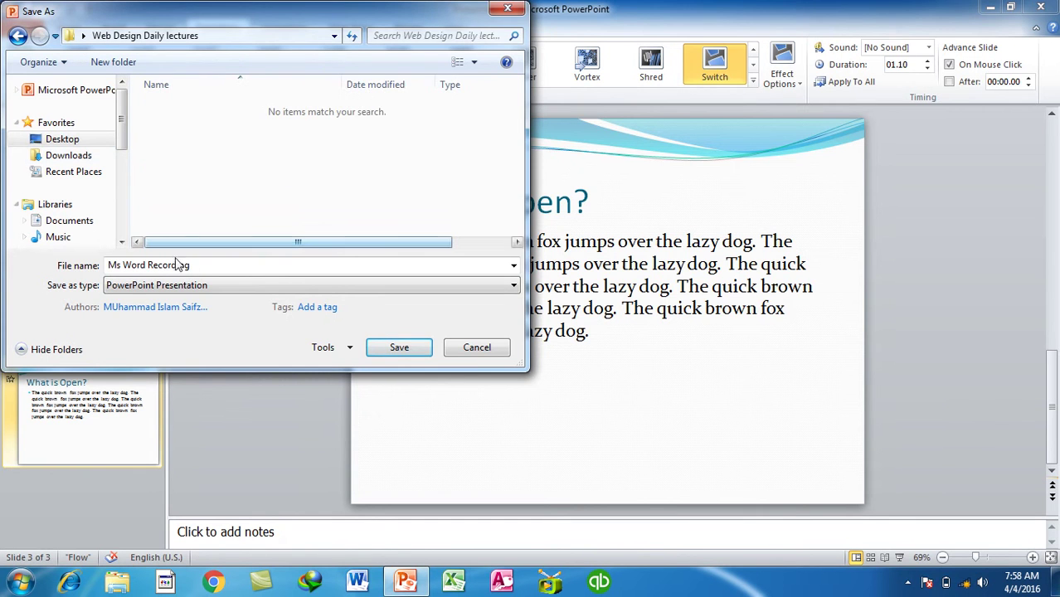
left_click(201, 267)
type("1st lecture")
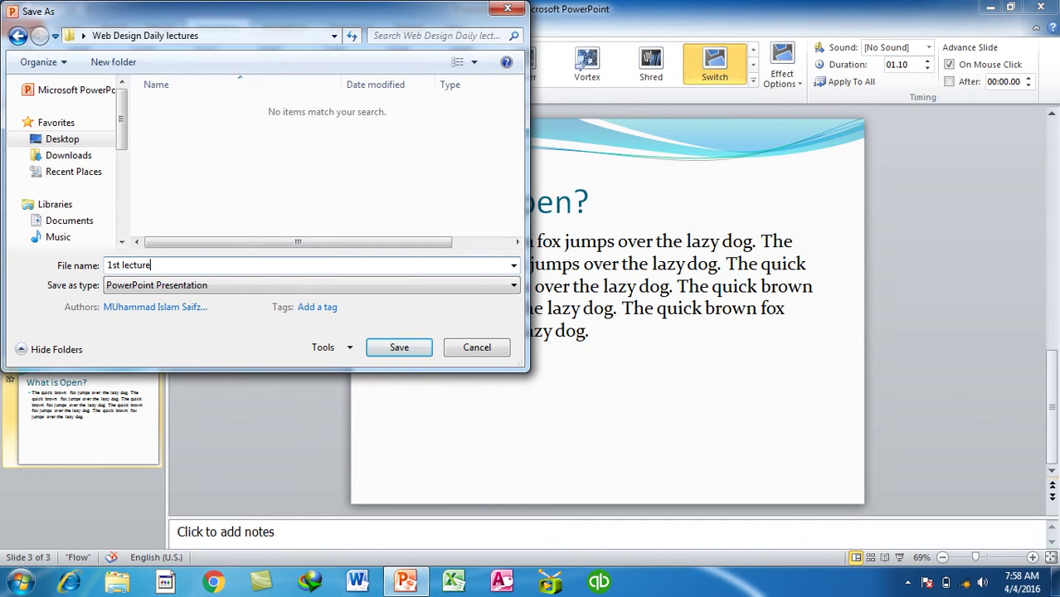
left_click(419, 352)
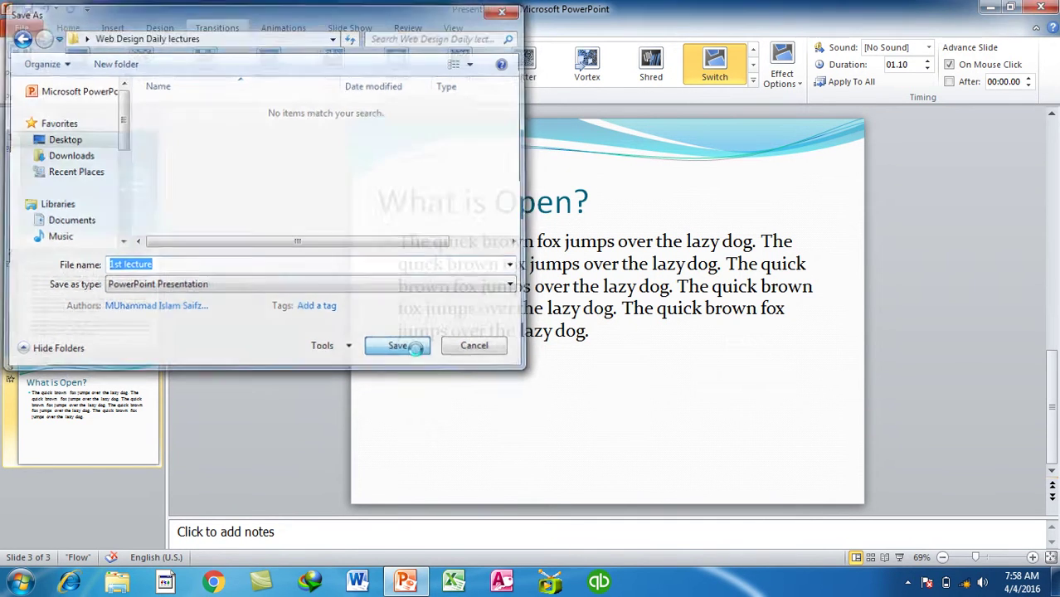
left_click(1043, 9)
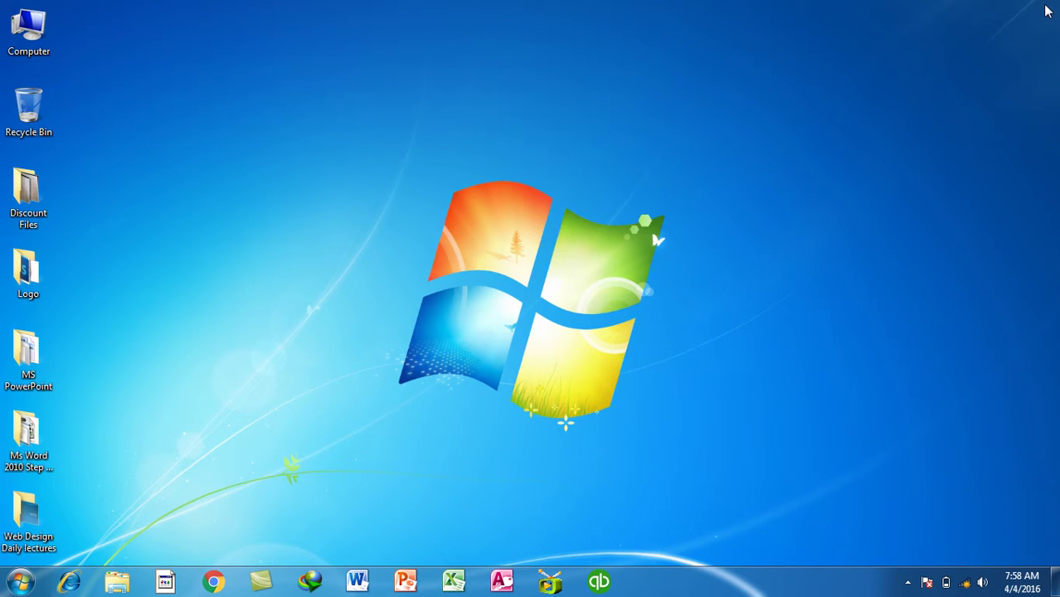
Check 1st lecture in Web Design Daily lectures, then start a blank presentation via Run 'powerpnt'
double_click(26, 516)
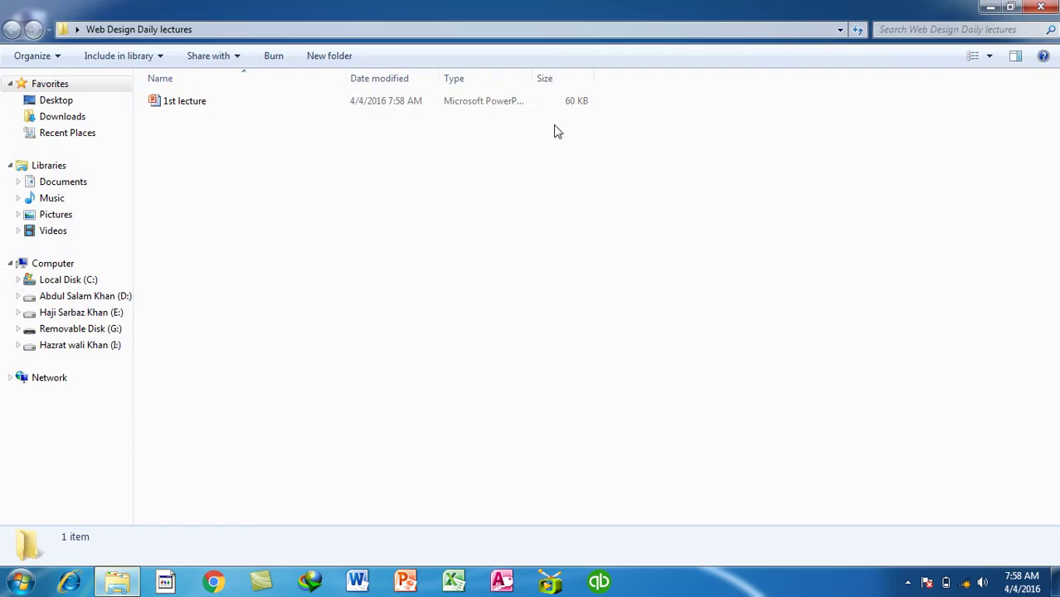
left_click(1041, 8)
key("super+r")
key("Return")
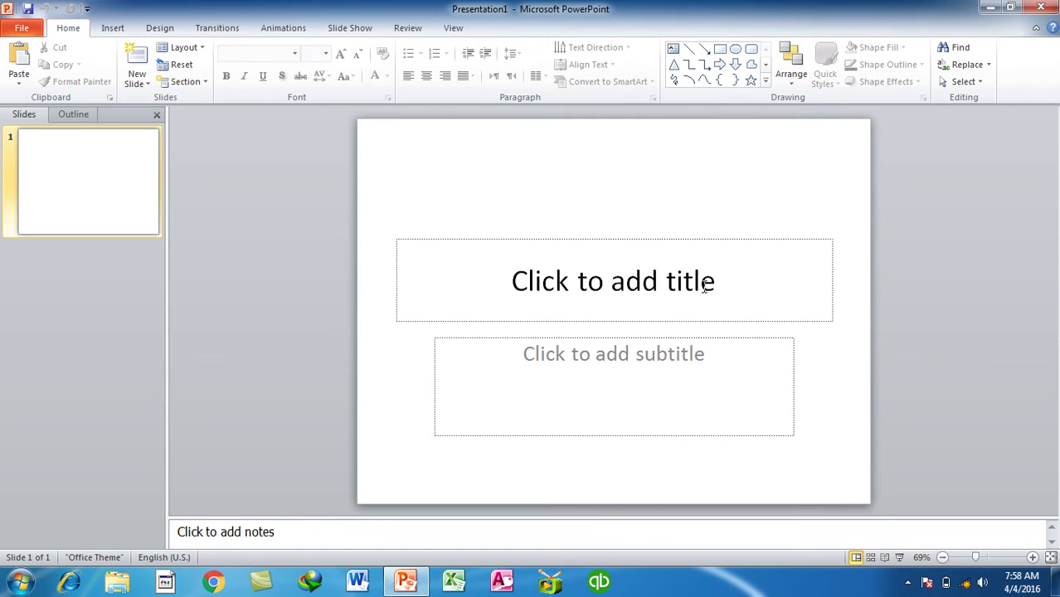
Title the slide 'What is HTML?' and enter a first subtitle draft, 'What is HTML Tag'
left_click(686, 293)
type("What is HTML")
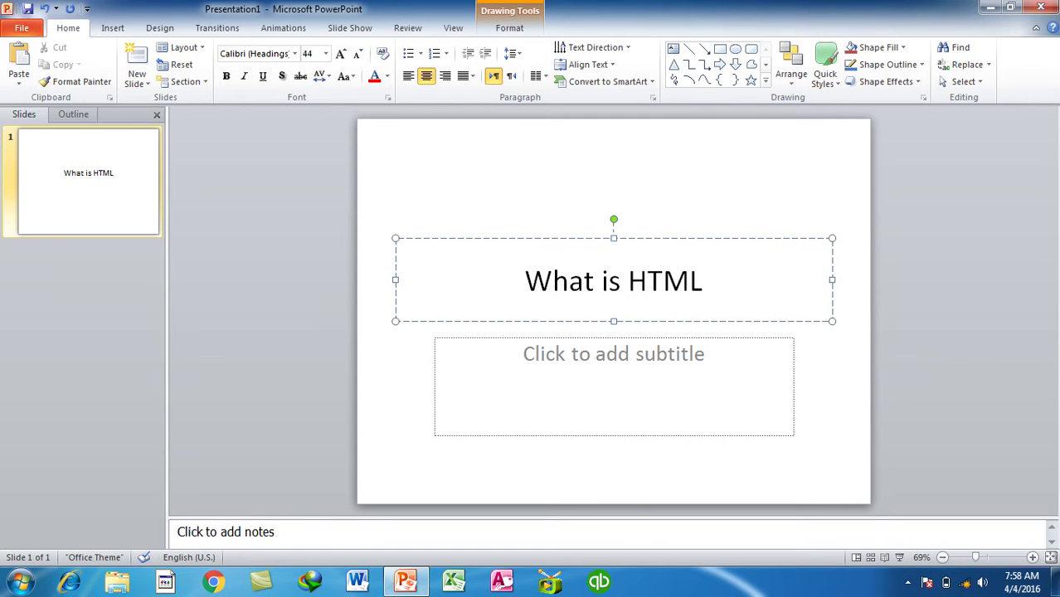
type("?")
left_click(720, 381)
type("What is HTML")
type(" Tag")
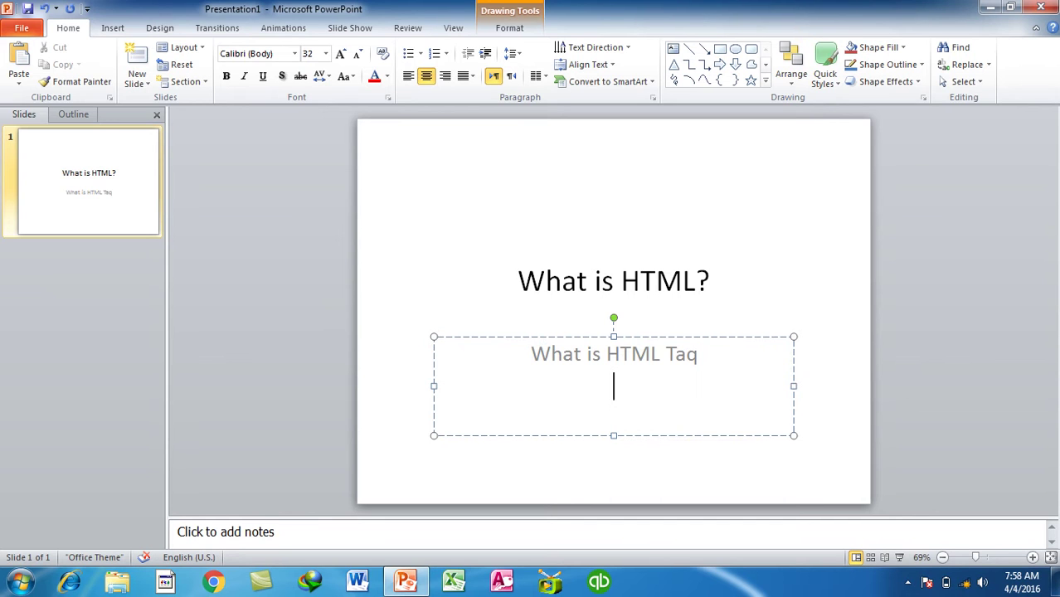
Replace the subtitle with two lines, 'HTML Structur' and 'Marquee Taq'
left_click(605, 354)
key("ctrl+shift+Right")
key("Right")
key("Right")
key("Right")
key("Down")
key("shift+Left")
key("ctrl+shift+Left")
key("ctrl+shift+Left")
key("ctrl+shift+Left")
key("ctrl+shift+Left")
type("HTML Structur")
key("Return")
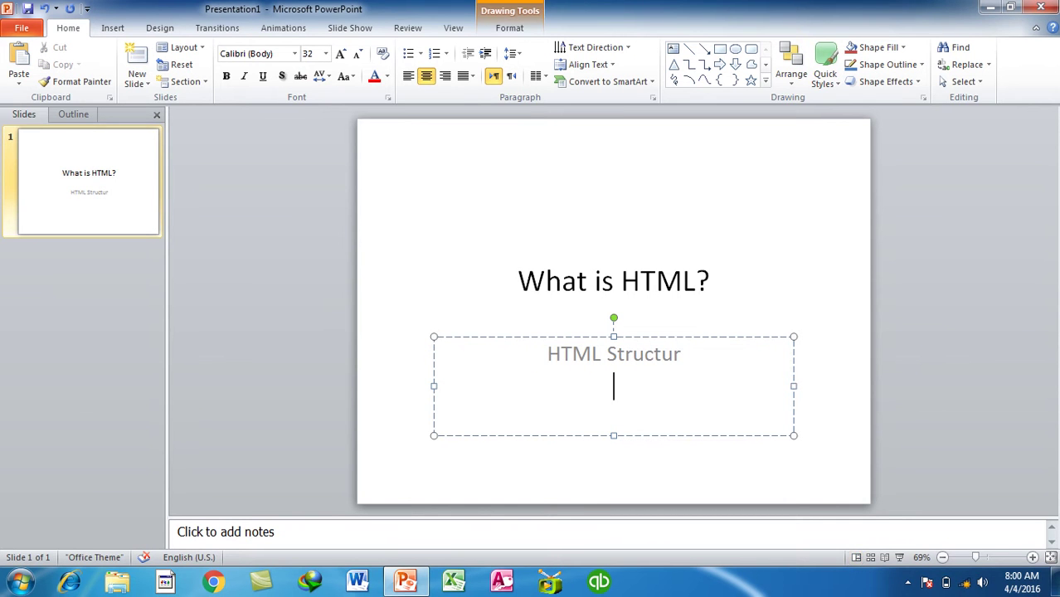
type("Marquee Ta")
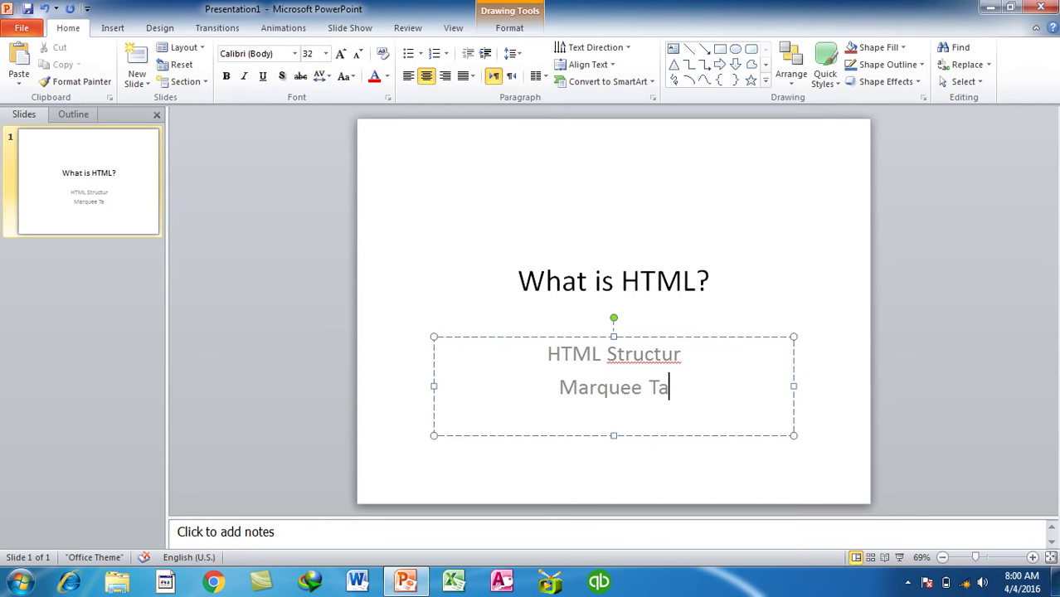
type("g")
key("BackSpace")
key("BackSpace")
key("BackSpace")
key("BackSpace")
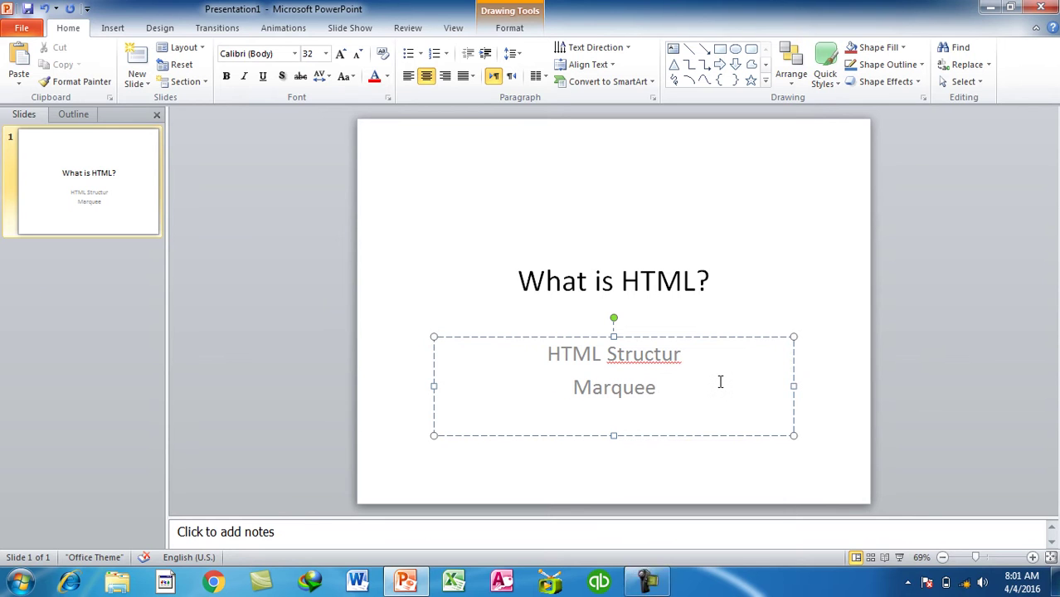
type("Taq")
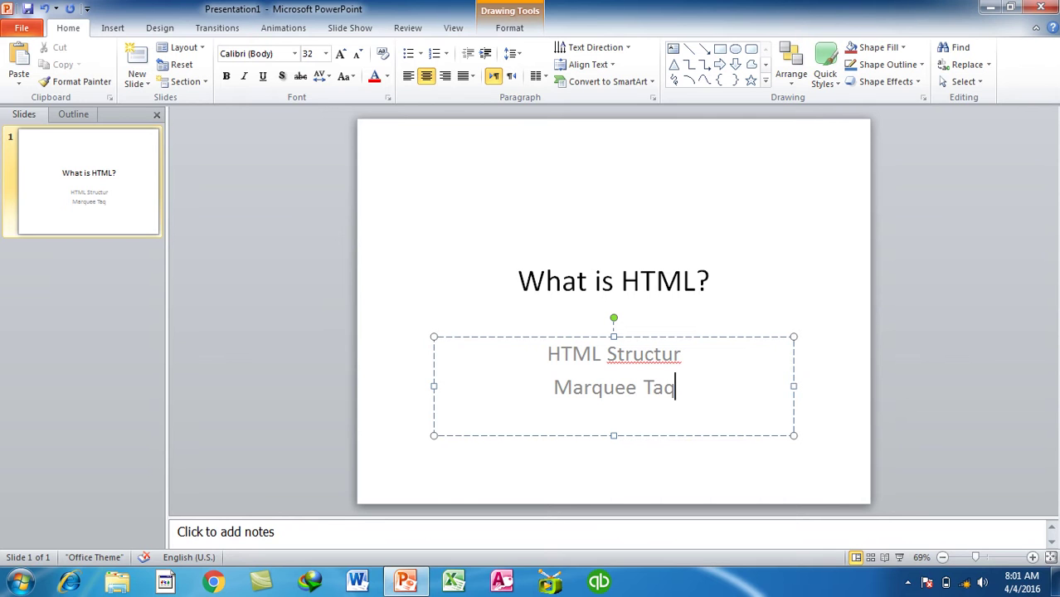
Fix the misspellings with spelling suggestions: Structur to Structure, Taq to Tag
right_click(638, 354)
left_click(689, 362)
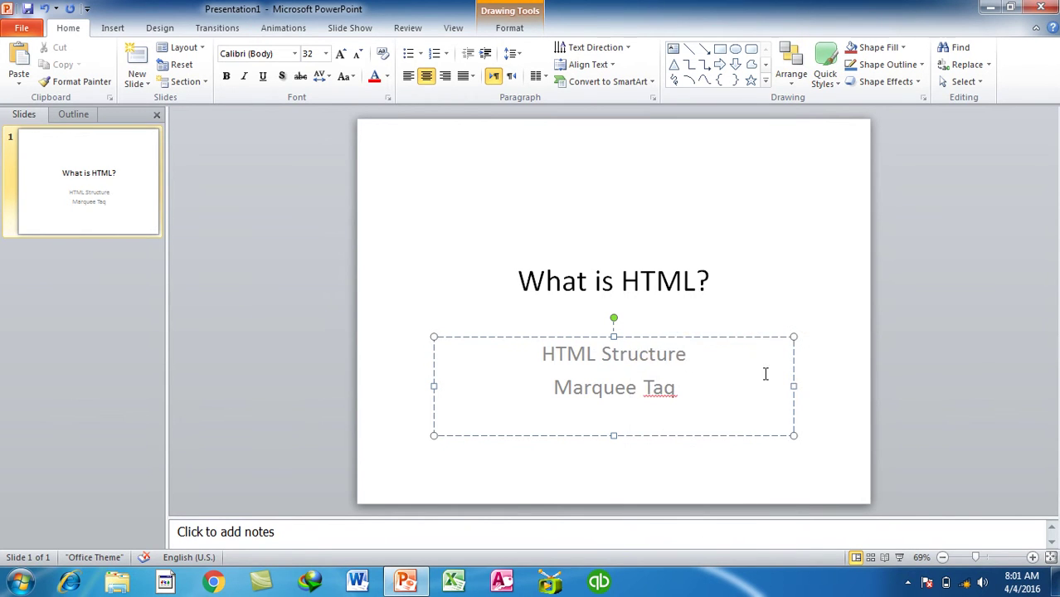
right_click(670, 387)
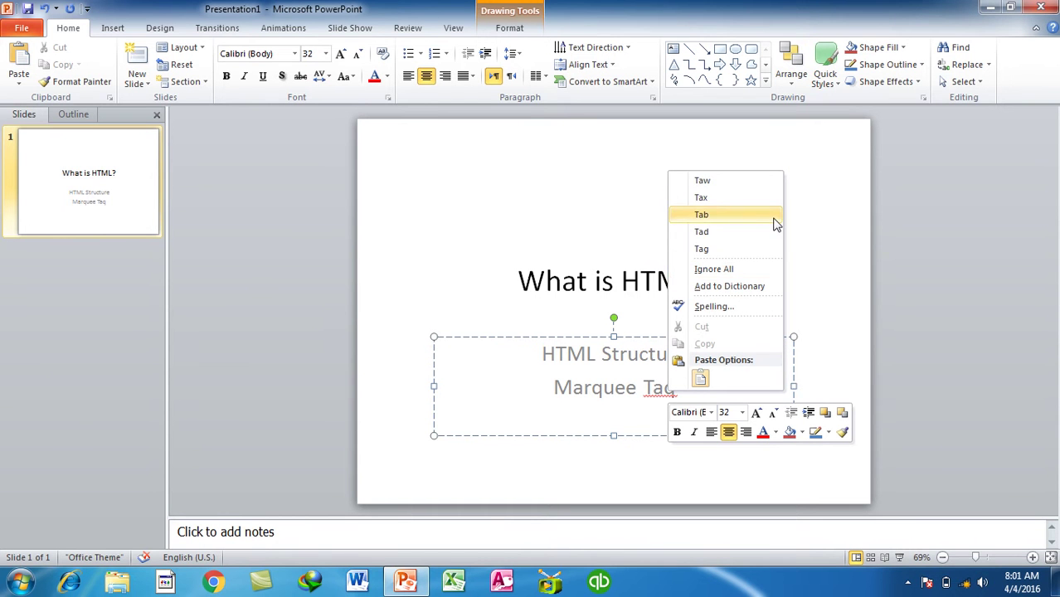
left_click(740, 250)
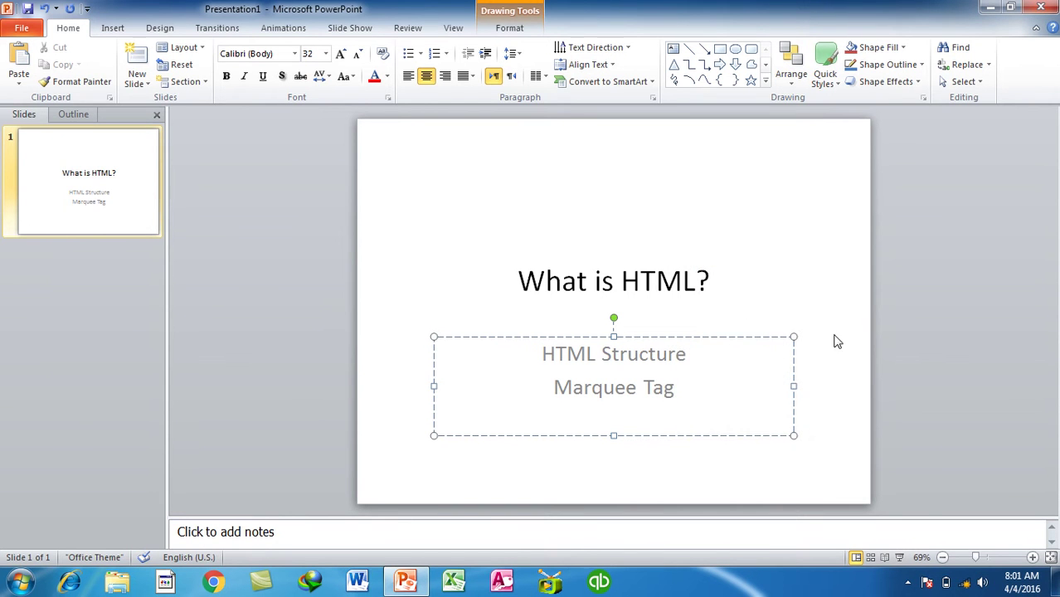
left_click(830, 349)
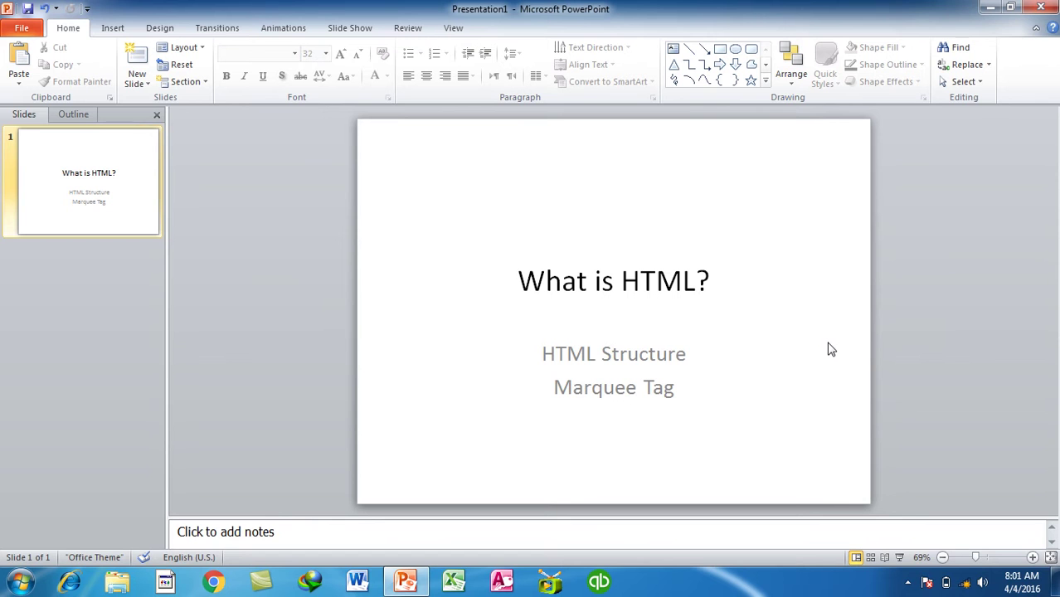
Add a second slide titled 'What is CSS' and generate sample body text with =rand()
left_click(116, 221)
key("Return")
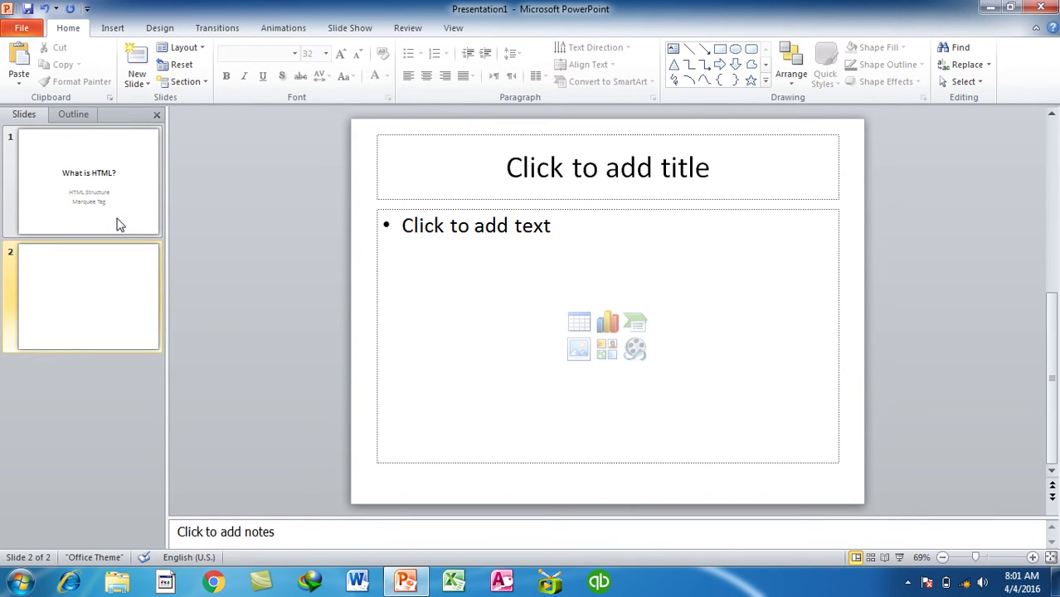
left_click(471, 156)
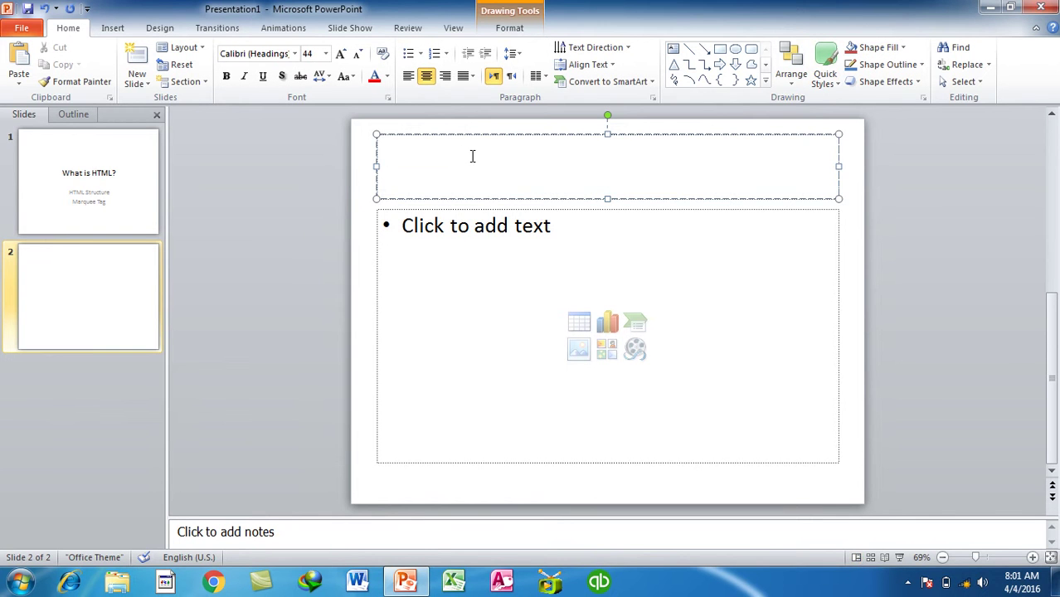
type("What ")
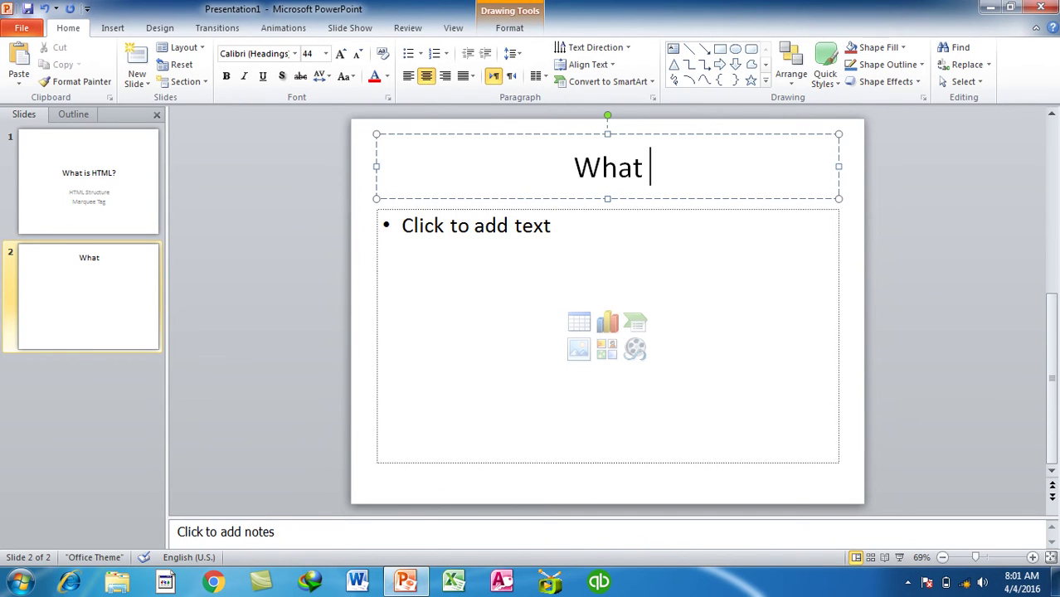
type("is")
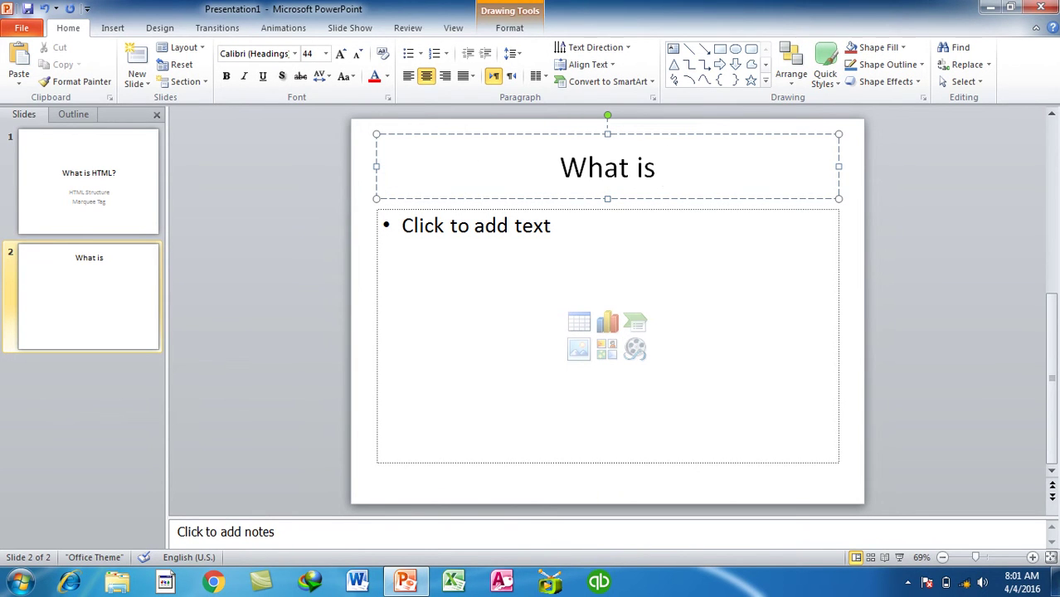
type(" CSS")
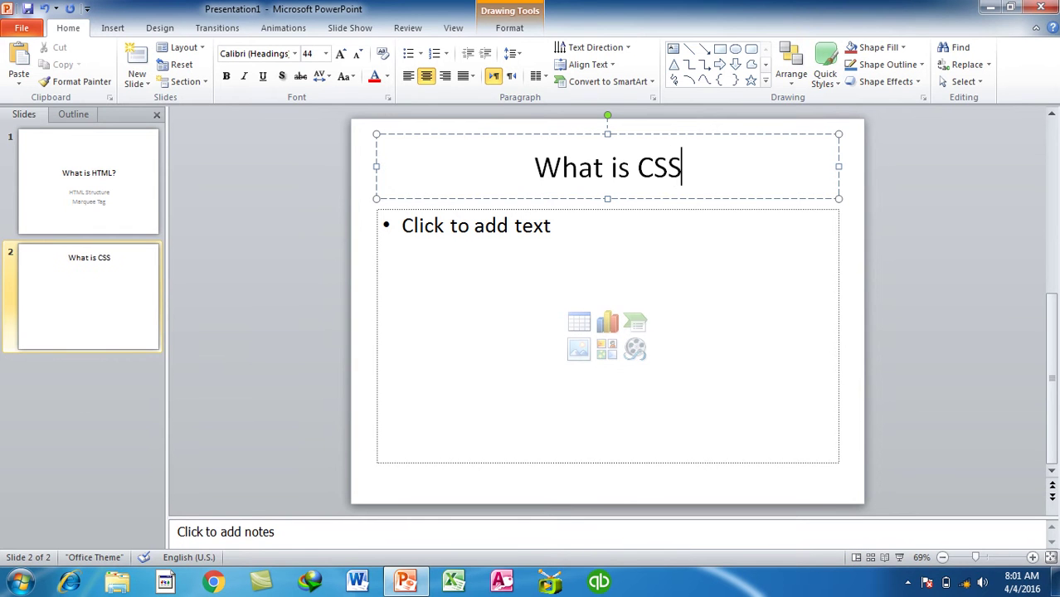
left_click(464, 260)
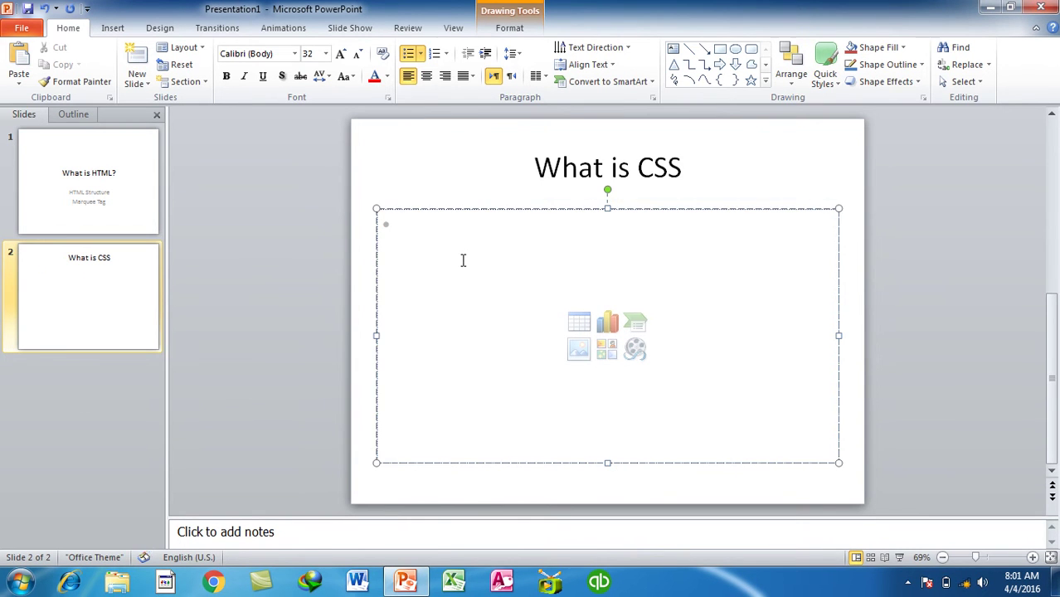
type("=rand()")
key("Return")
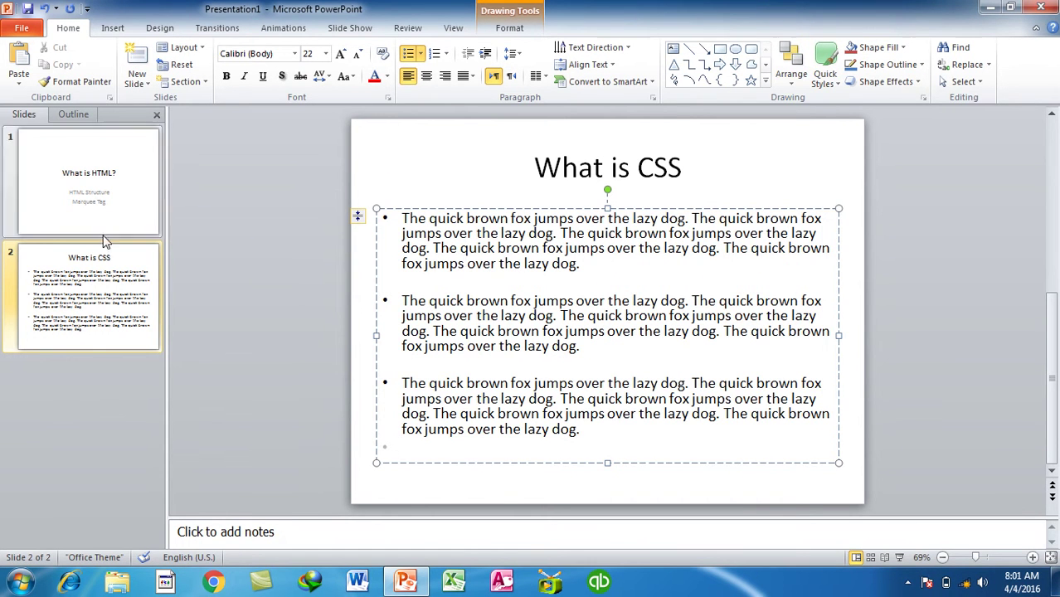
Save the deck as '2nd Lecture' in the Desktop's Web Design Daily lectures folder
left_click(37, 31)
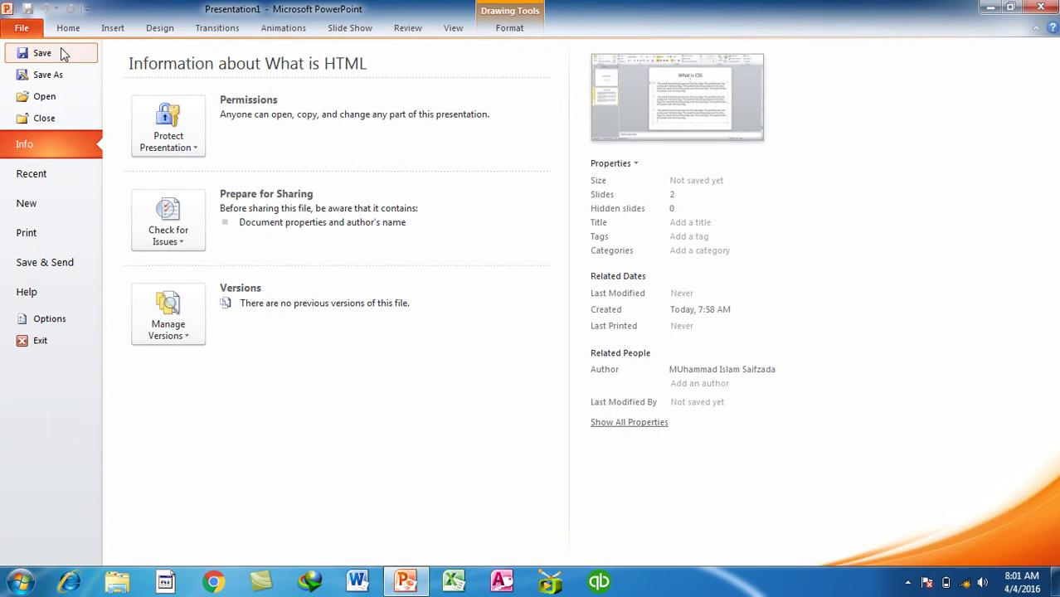
left_click(61, 51)
left_click(62, 139)
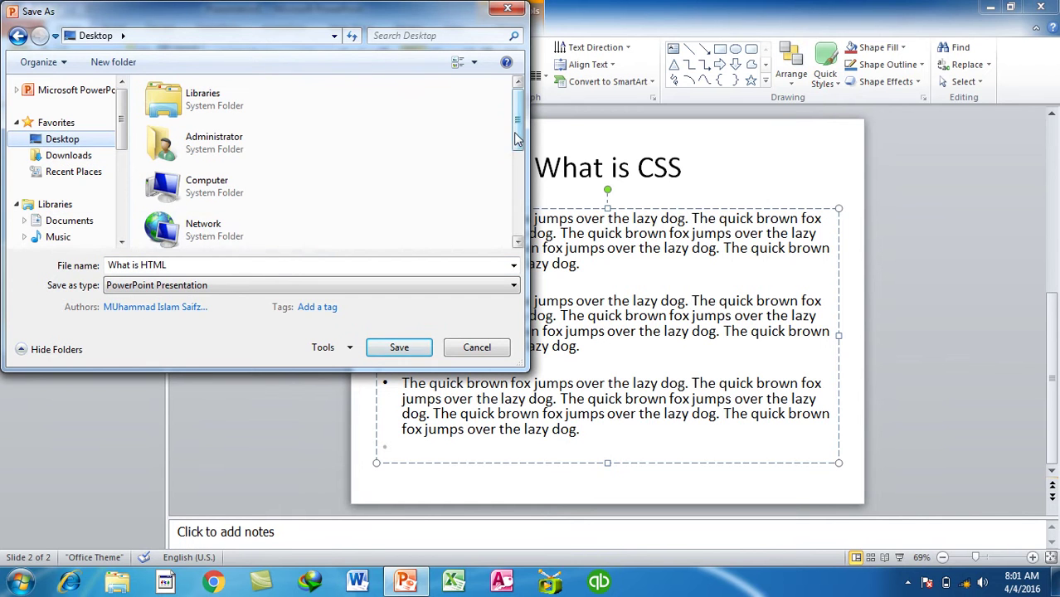
left_click_drag(516, 142, 501, 223)
double_click(225, 230)
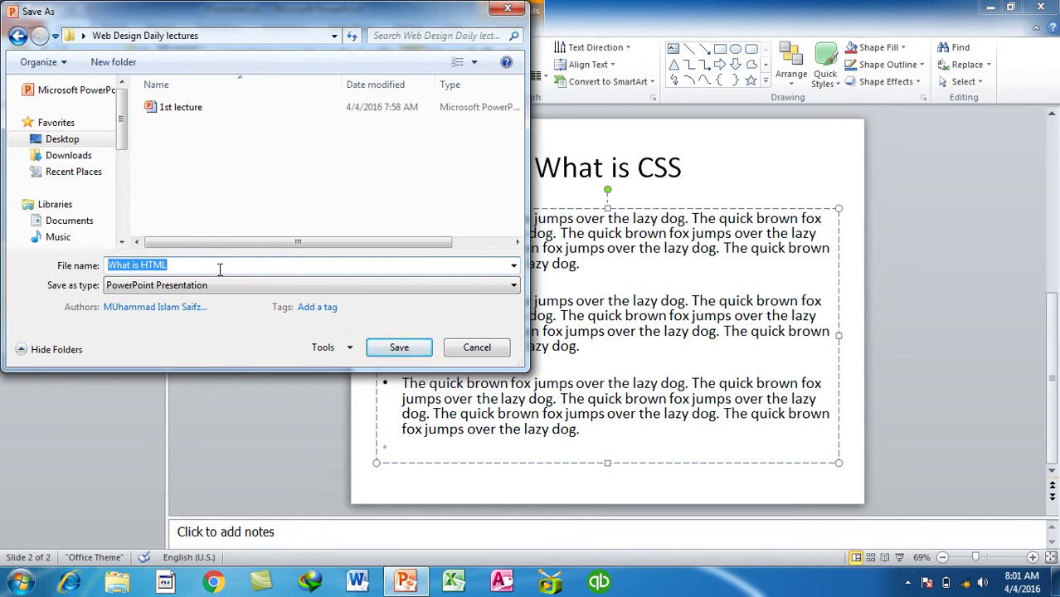
type("2nd Lect")
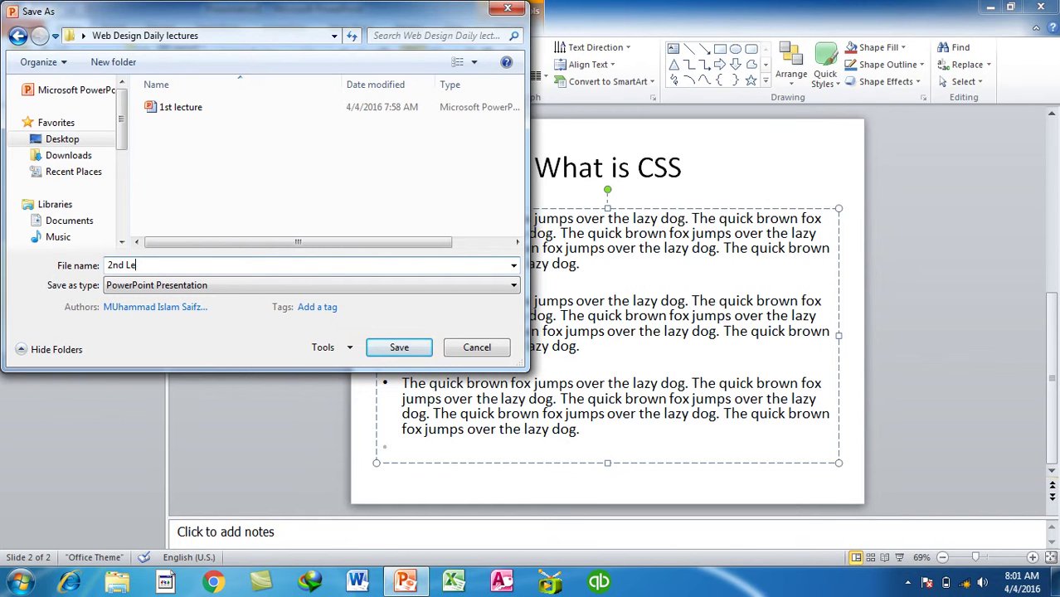
type("ure")
key("Return")
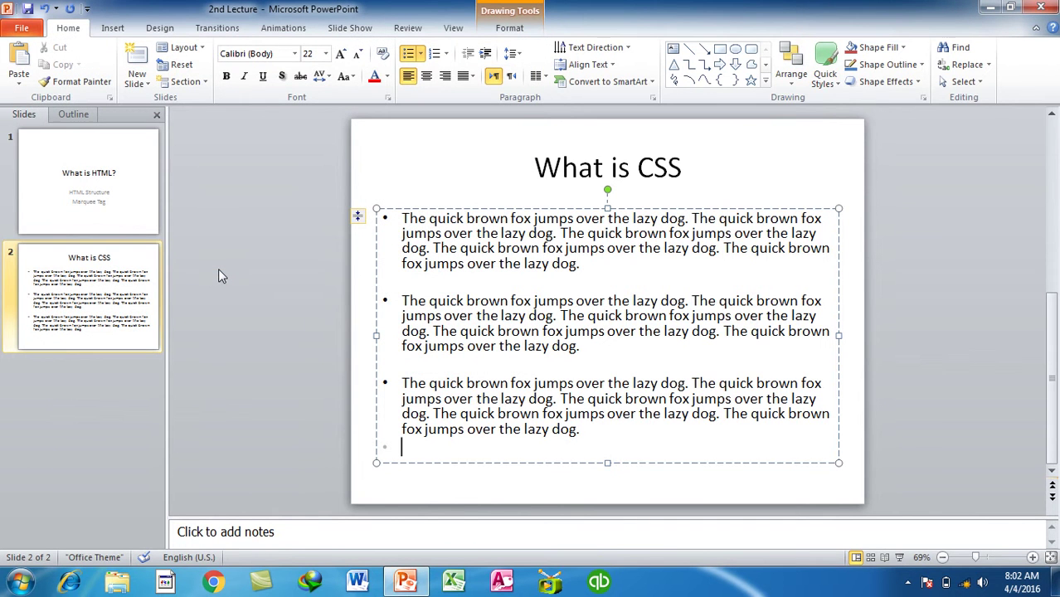
left_click(20, 28)
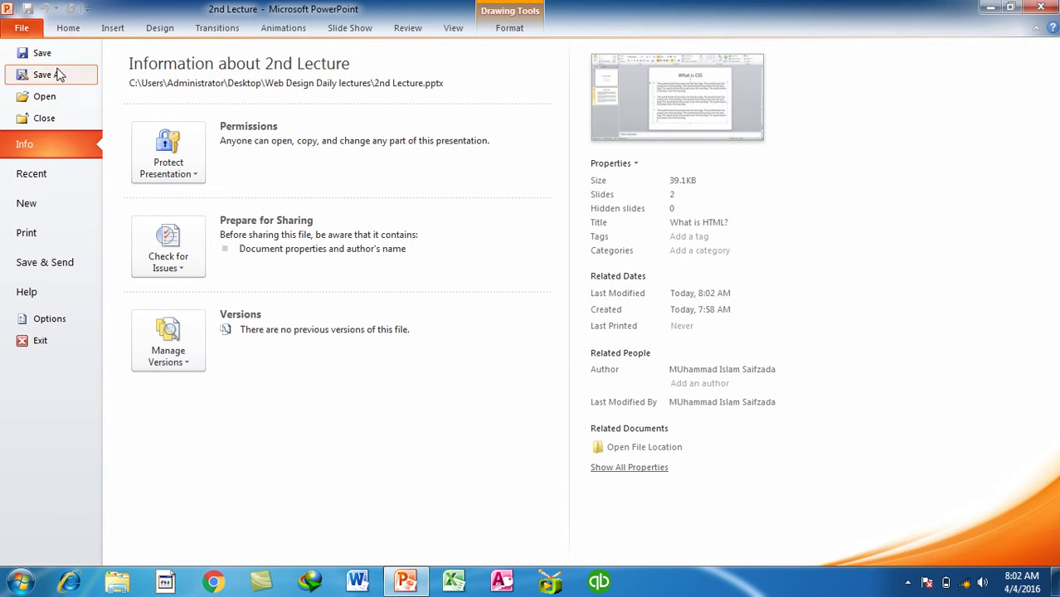
Change slide 2's title from 'What is CSS' to 'What is Javascript'
left_click(22, 29)
left_click(315, 262)
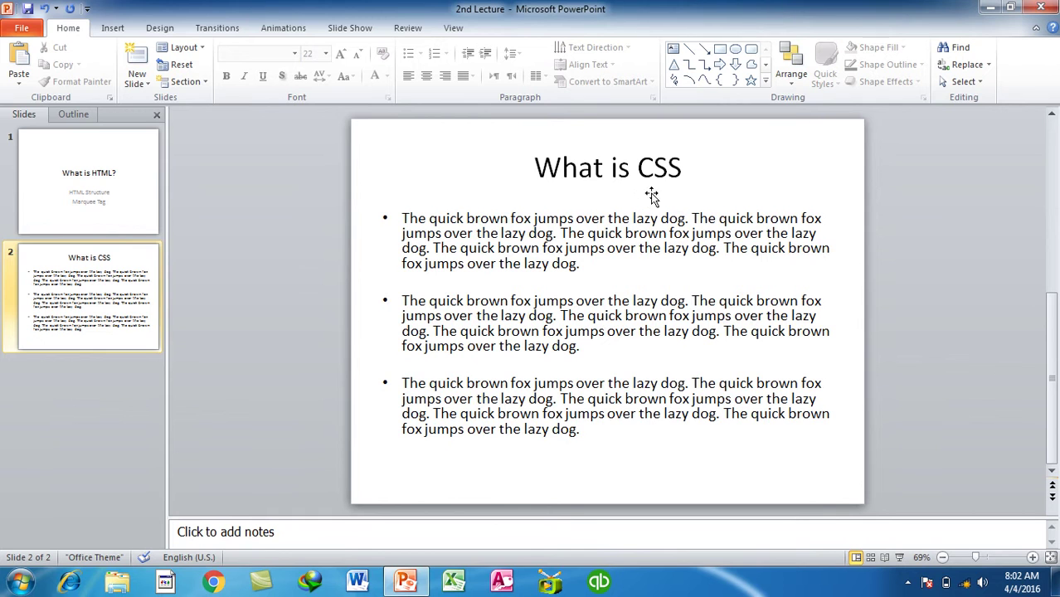
left_click_drag(639, 169, 686, 168)
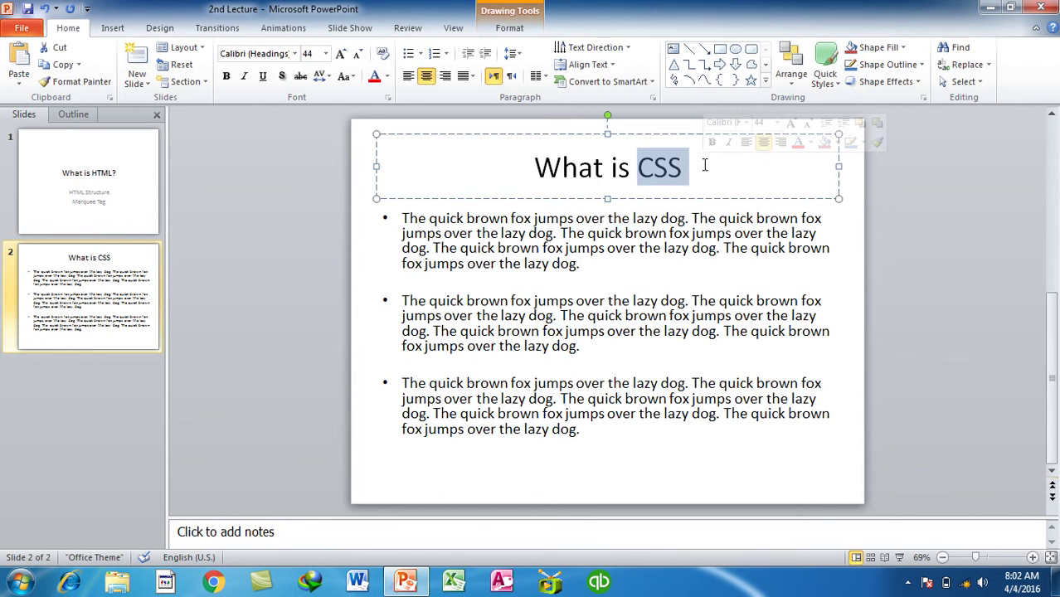
type("Javascript")
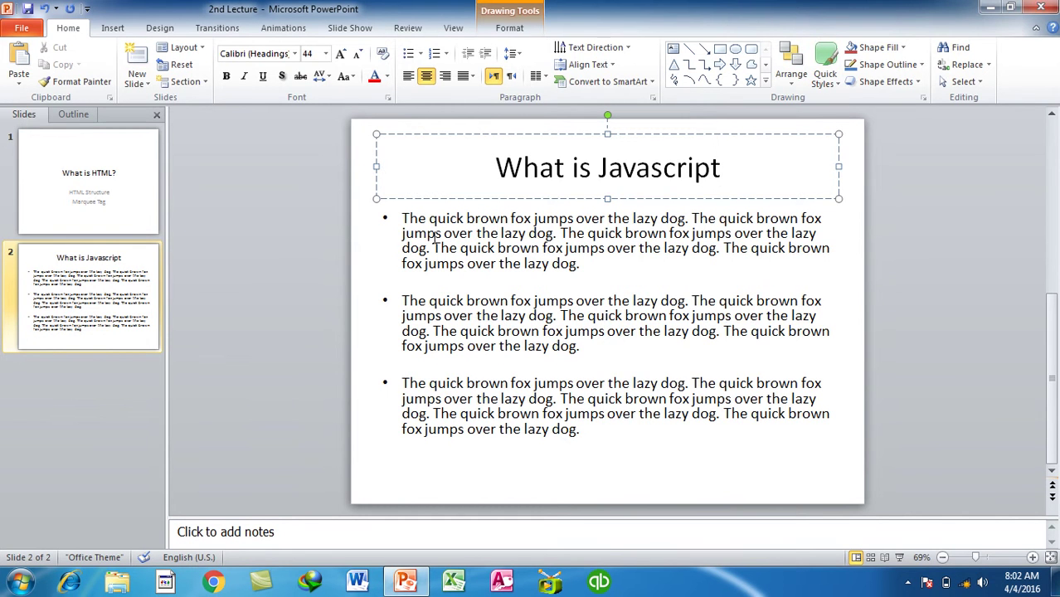
left_click(281, 272)
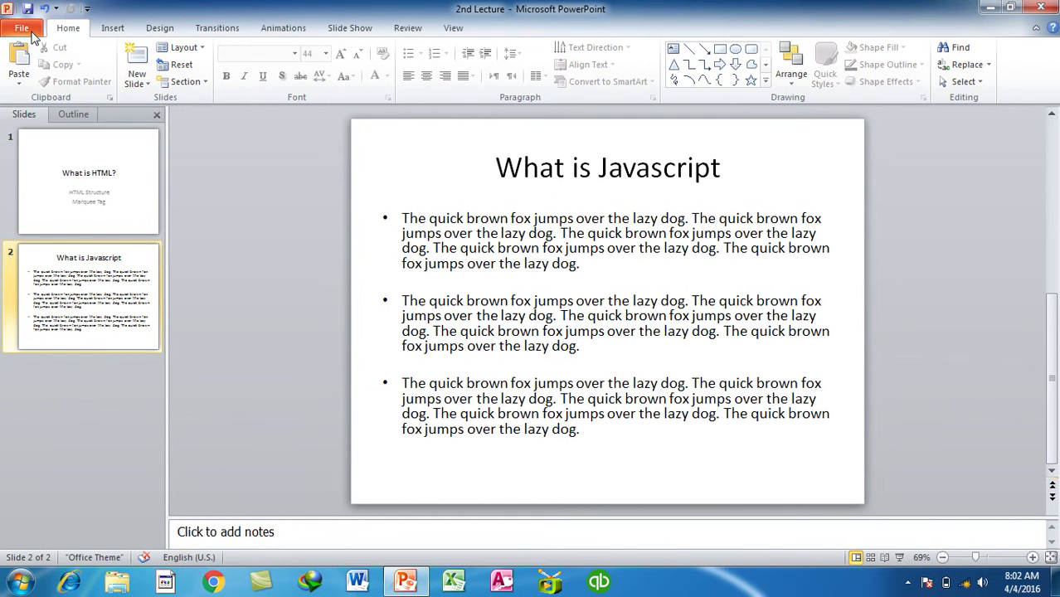
Save the deck under a new name, '3rd lecture', and return to the desktop
left_click(21, 27)
left_click(47, 74)
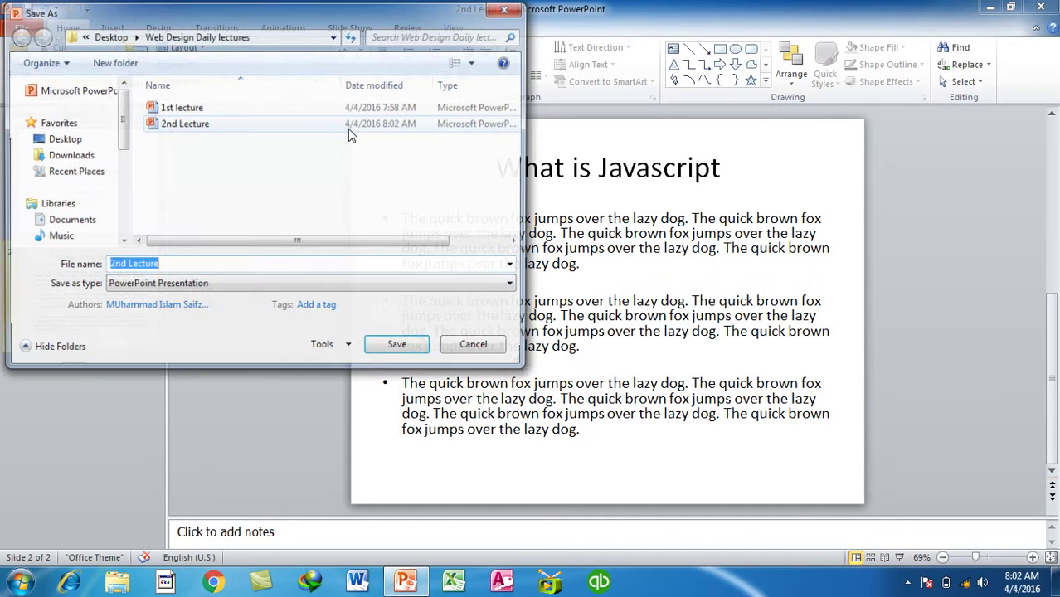
type("3rd lect")
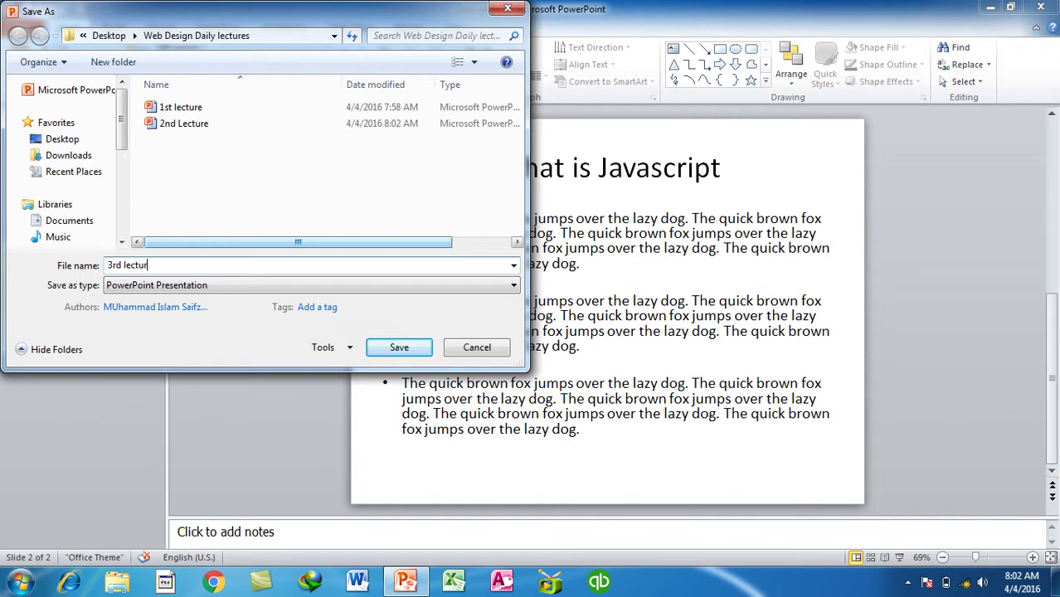
left_click(401, 347)
left_click(362, 320)
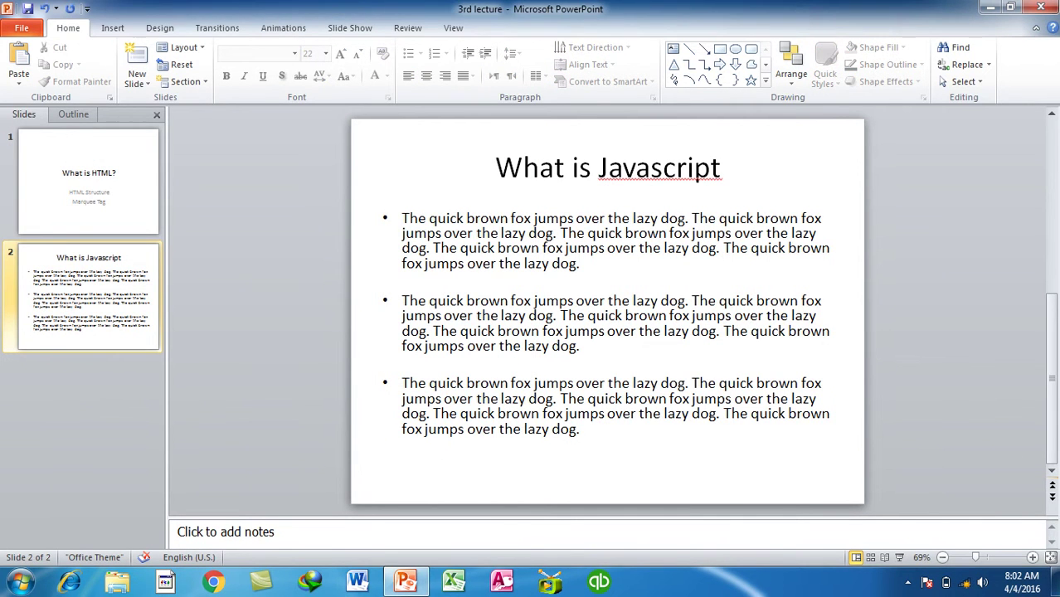
key("super+d")
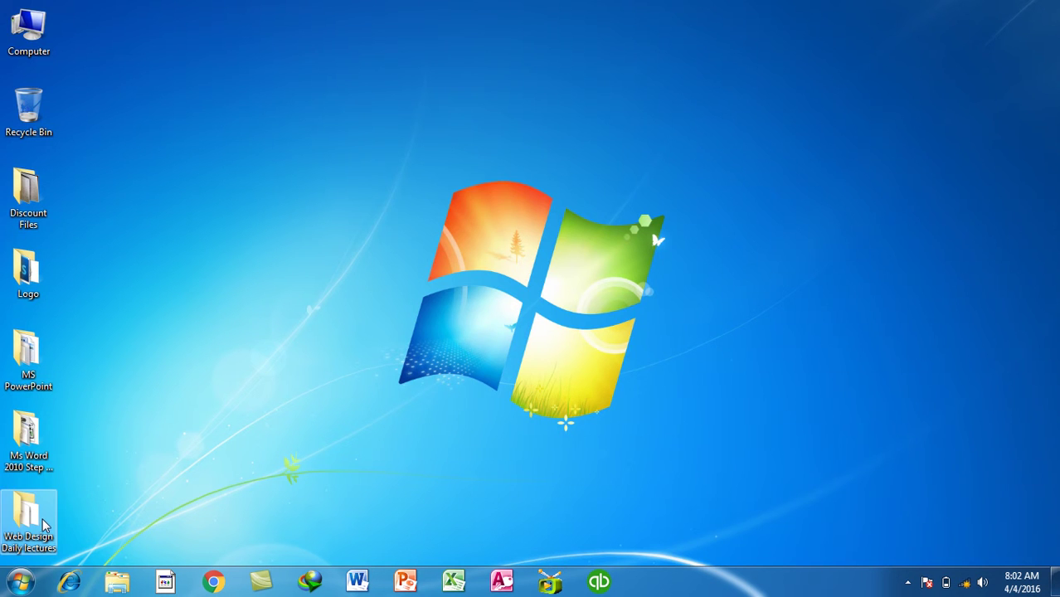
Check the 3rd lecture, 2nd Lecture and 1st lecture files, then launch PowerPoint via Run
double_click(44, 525)
left_click(165, 134)
left_click(174, 121)
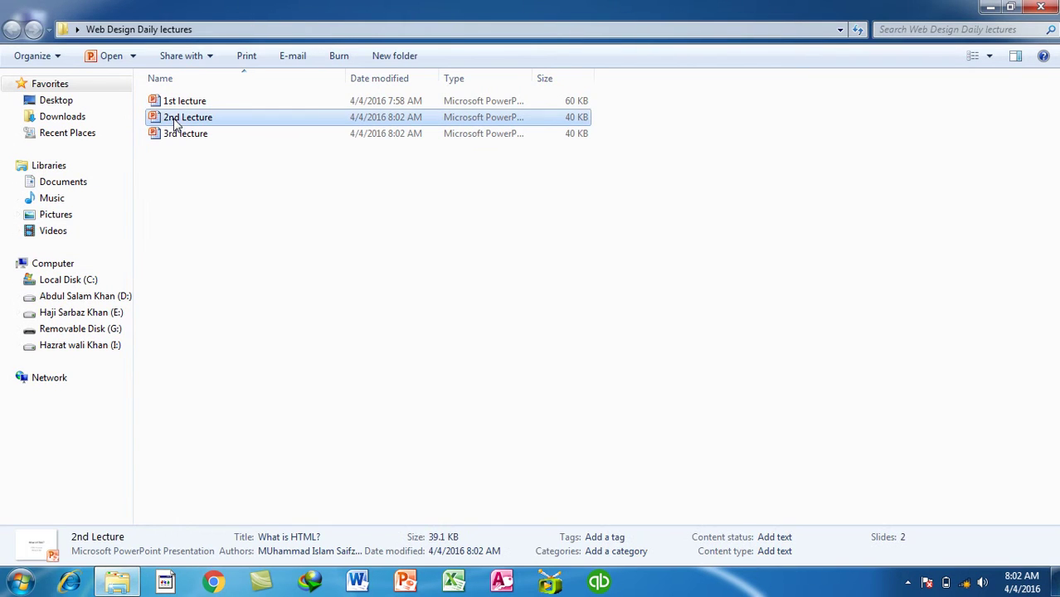
left_click(179, 102)
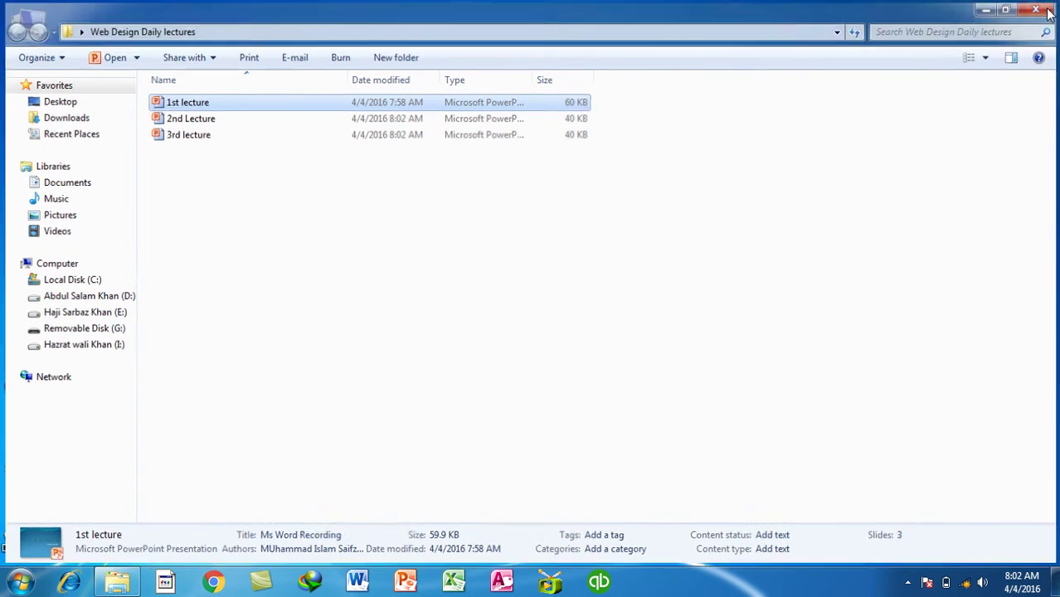
left_click(1049, 13)
key("super+r")
key("Return")
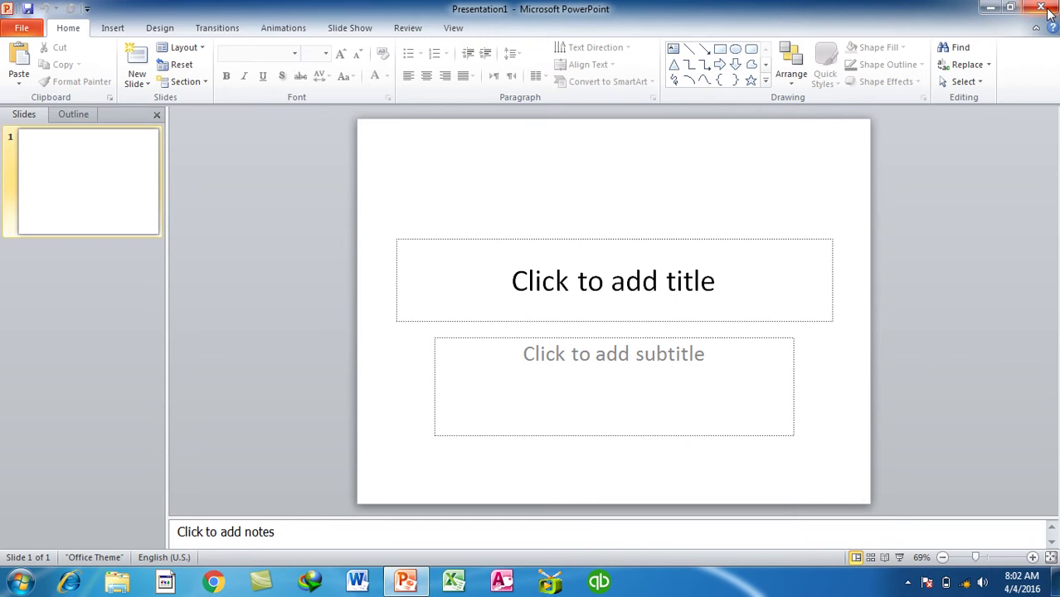
Dismiss the save dialogs and open '3rd lecture' from Recent Presentations
left_click(21, 28)
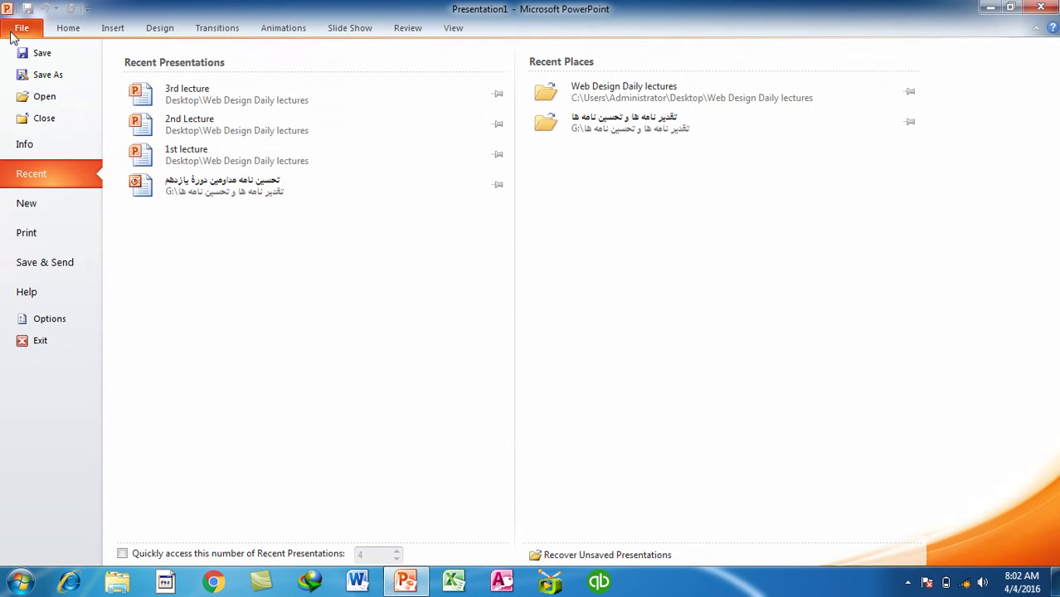
key("Escape")
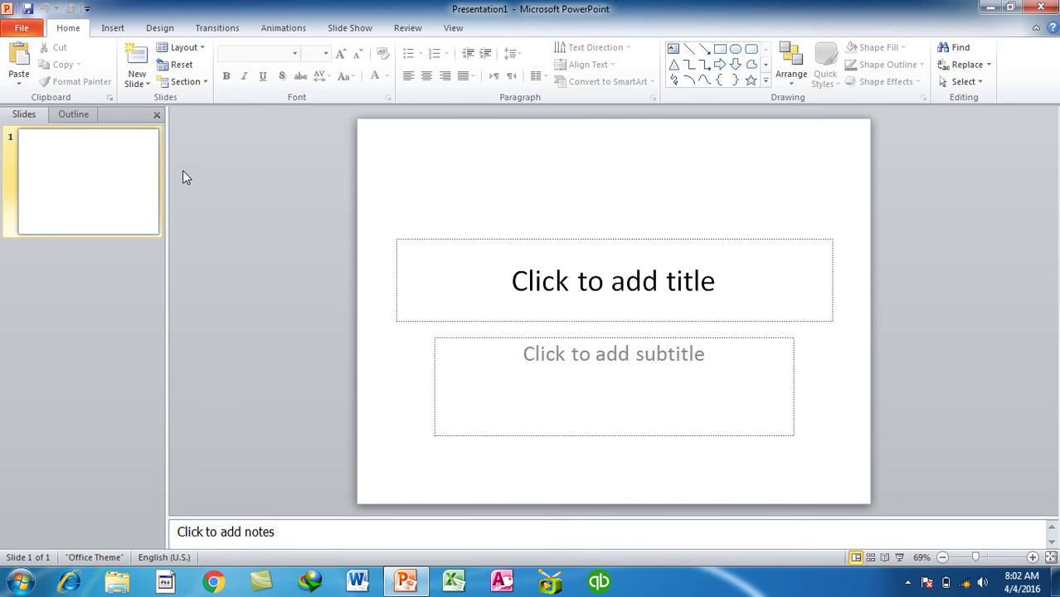
key("ctrl+s")
key("Escape")
key("ctrl+s")
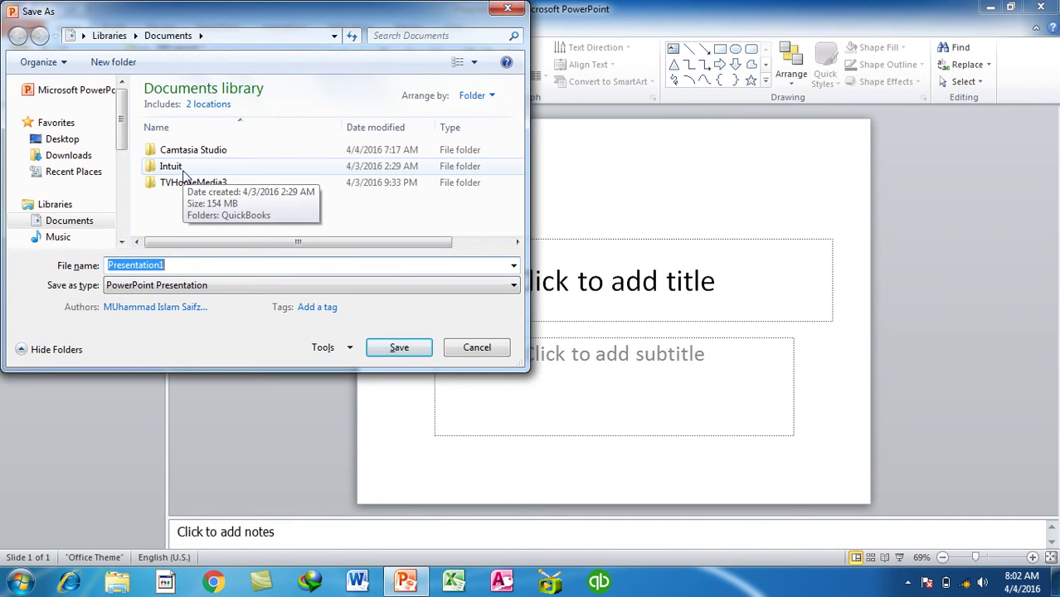
key("Escape")
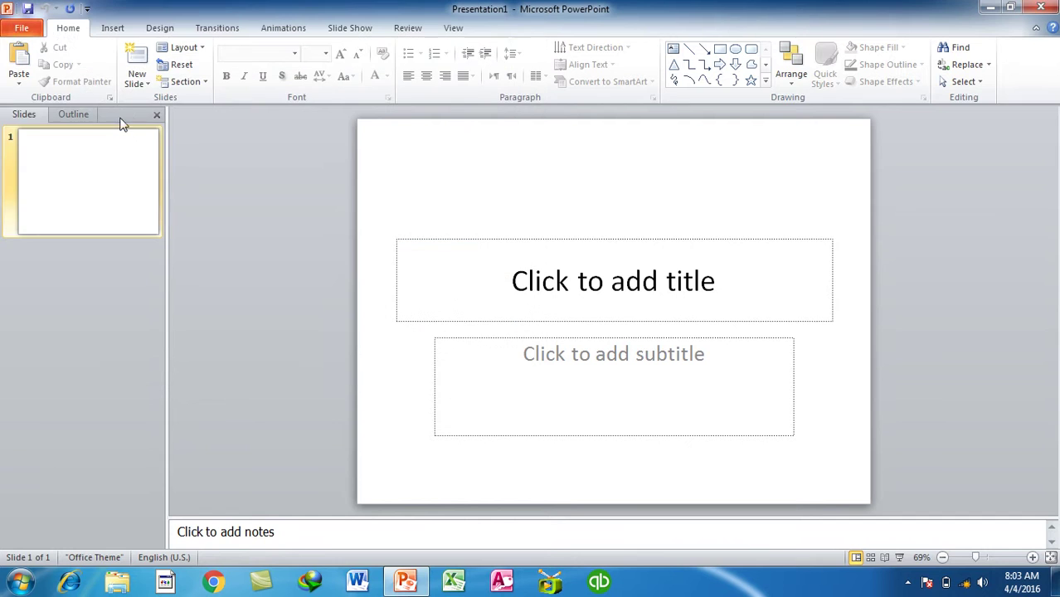
left_click(22, 29)
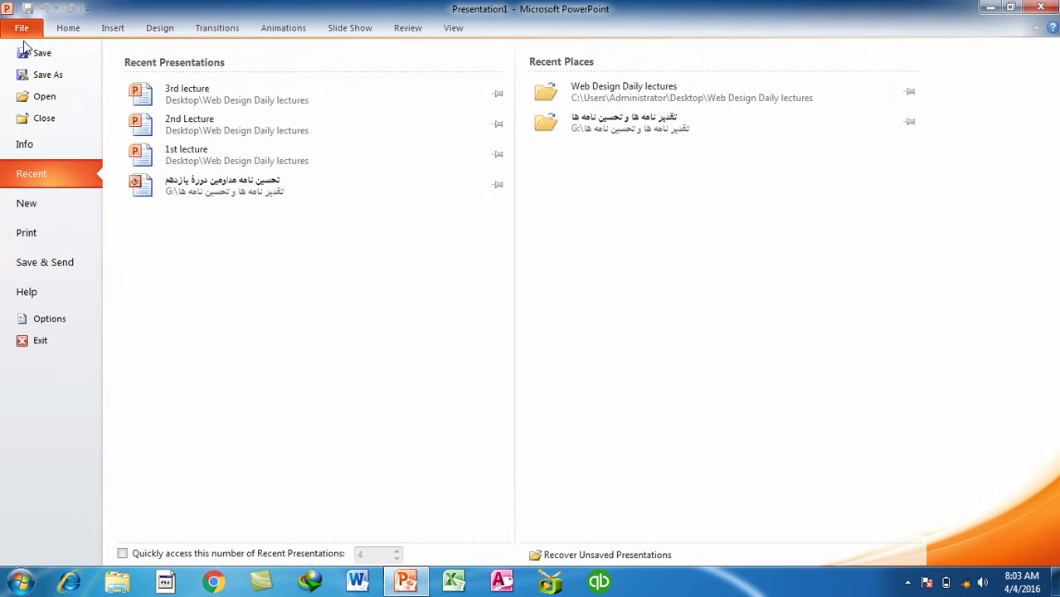
left_click(231, 99)
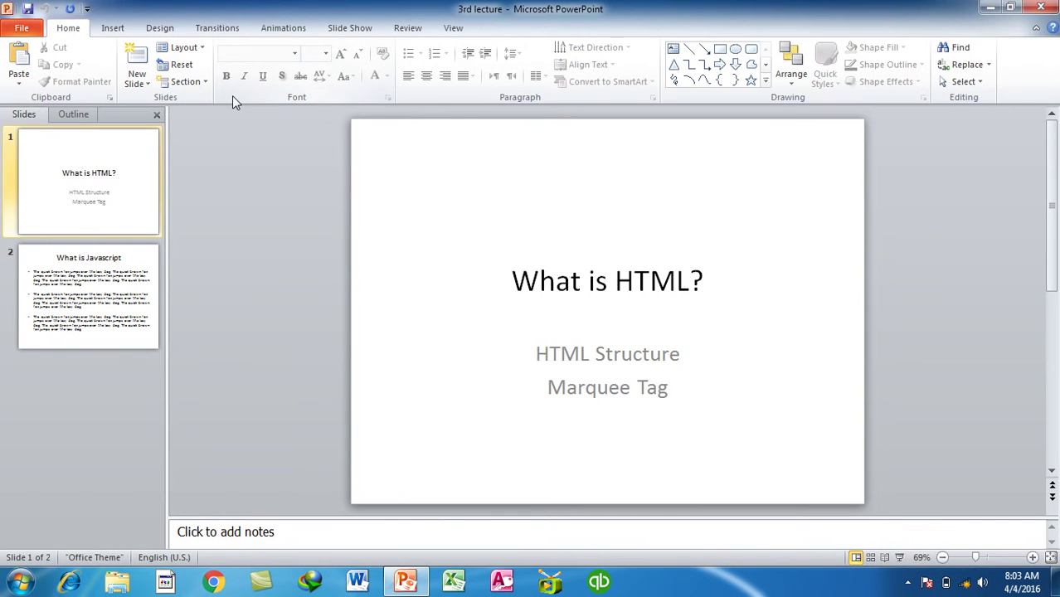
Add 's' after 'Structure' in the slide 1 subtitle so it reads 'HTML Structures'
left_click(685, 359)
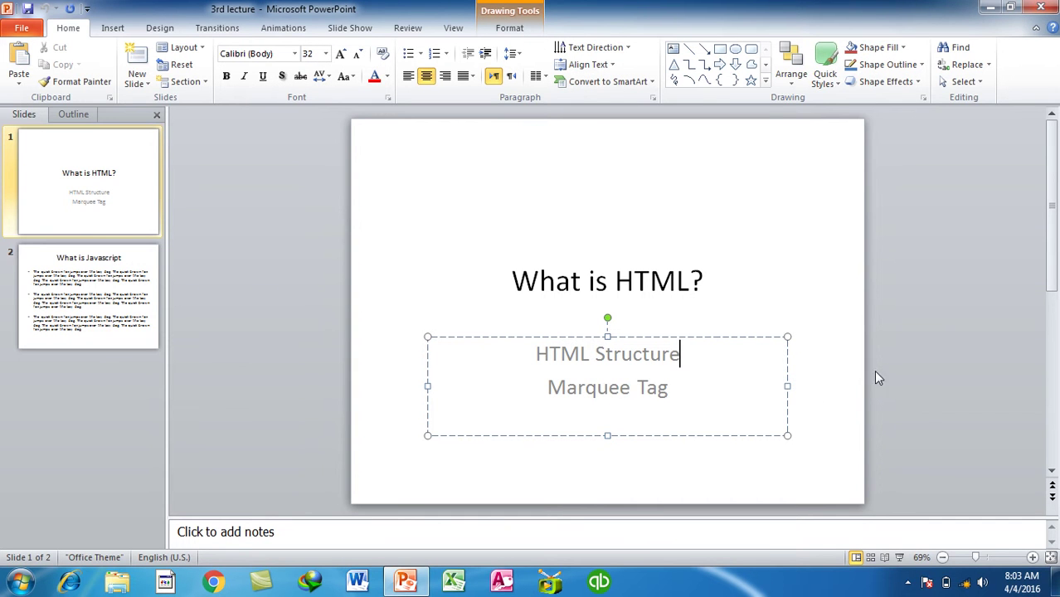
type("s")
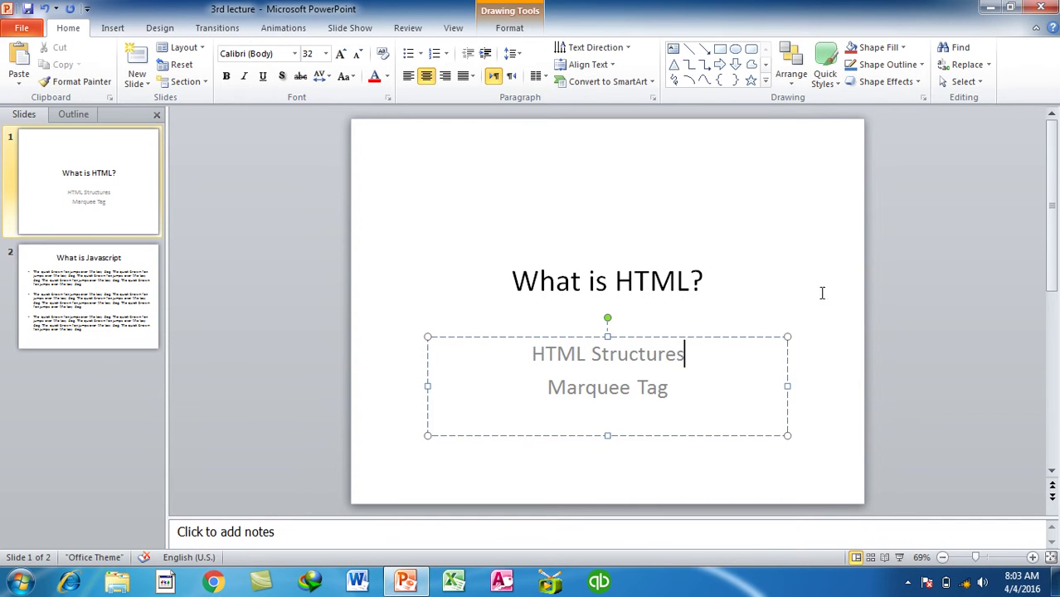
left_click(925, 308)
left_click(37, 31)
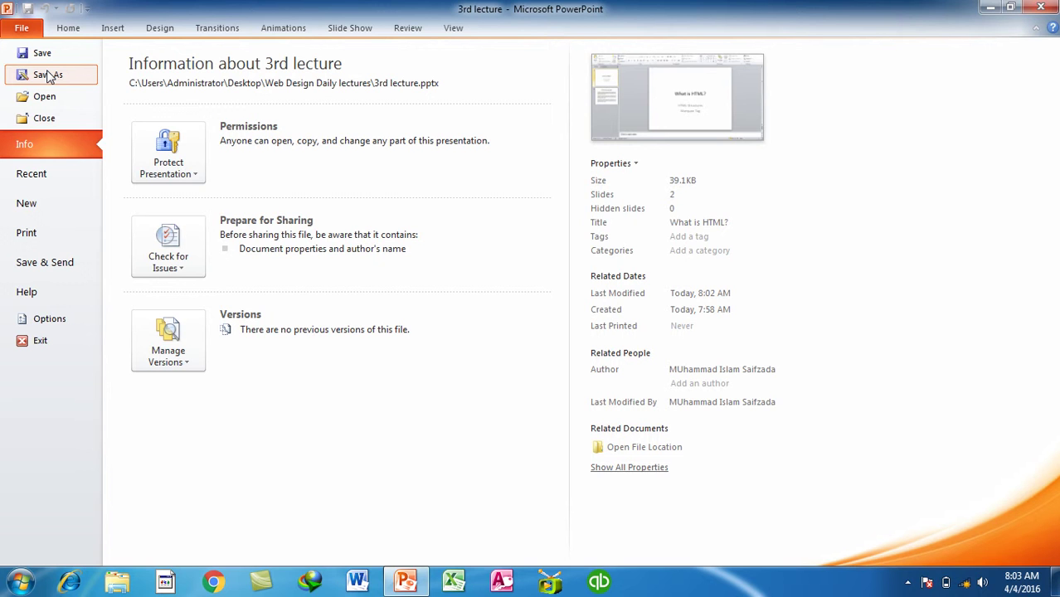
Export the deck as '3rd lecture.pdf' and scroll through both pages in Adobe Reader
left_click(49, 75)
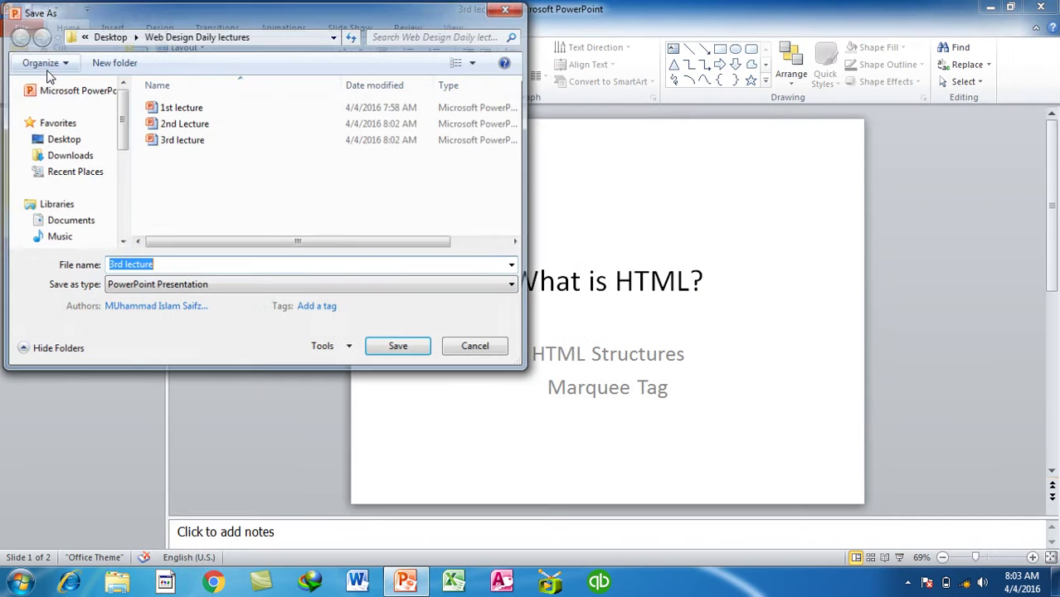
left_click(173, 289)
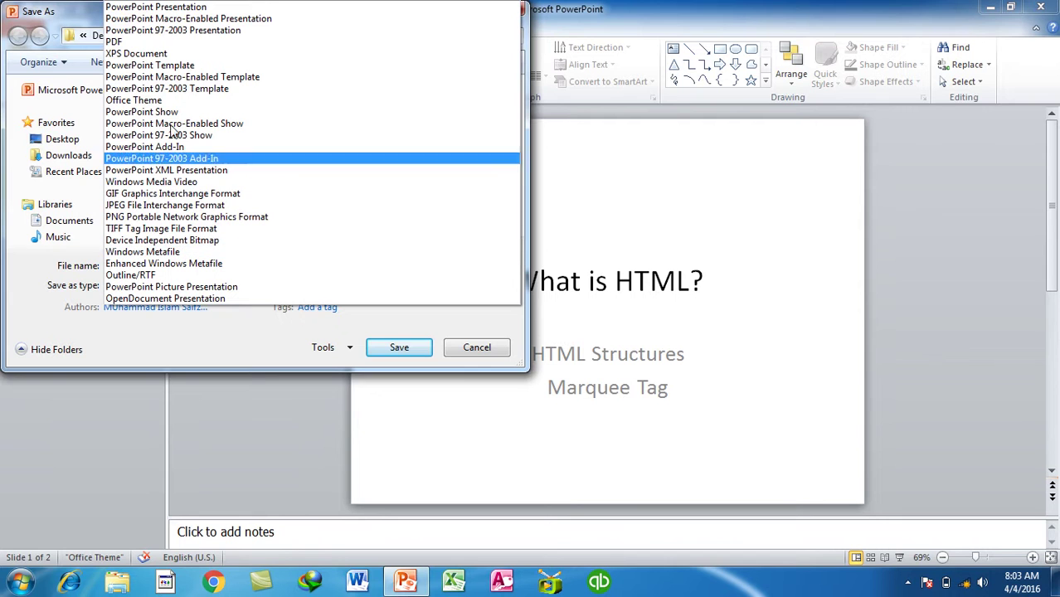
left_click(156, 42)
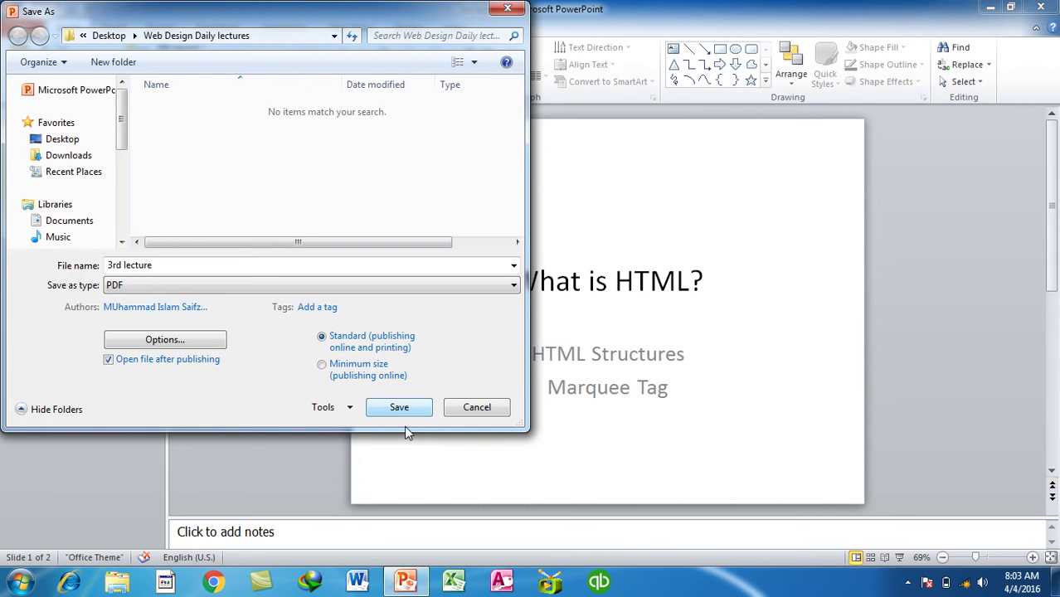
left_click(400, 410)
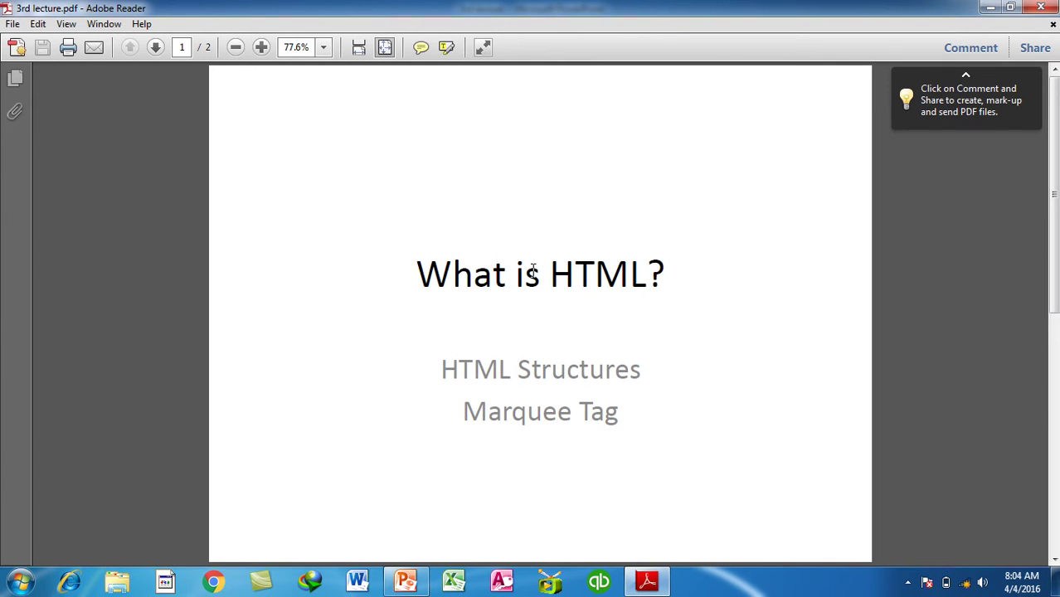
scroll(534, 269, "down", 1)
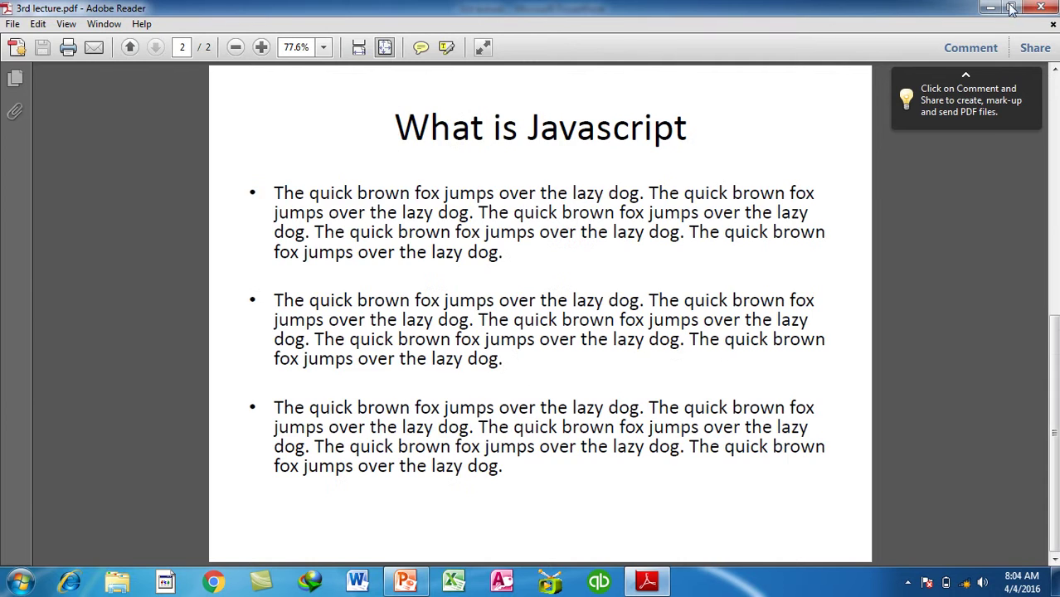
left_click(1041, 7)
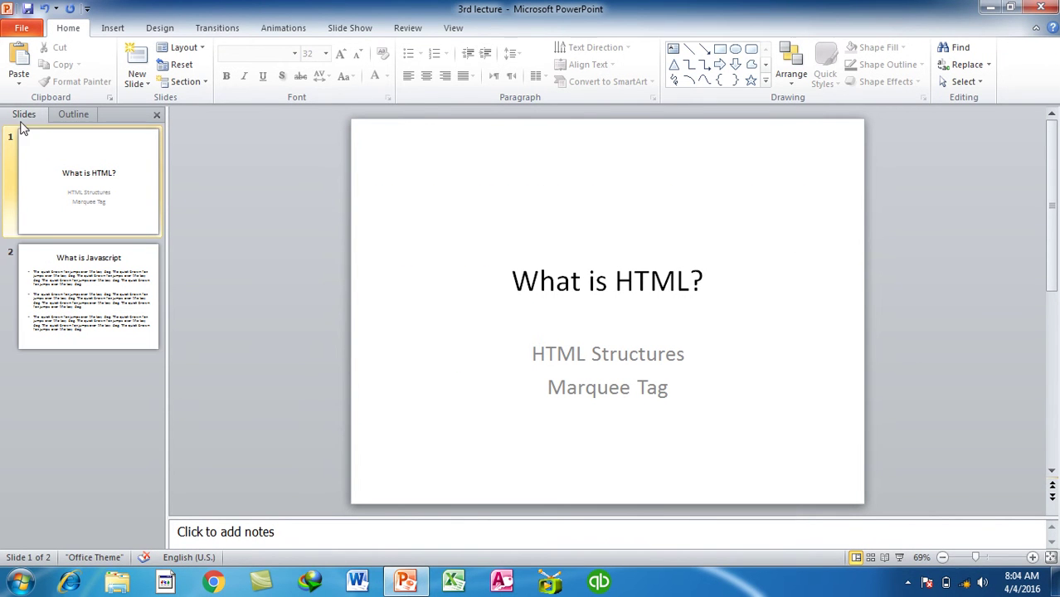
left_click(22, 27)
left_click(51, 75)
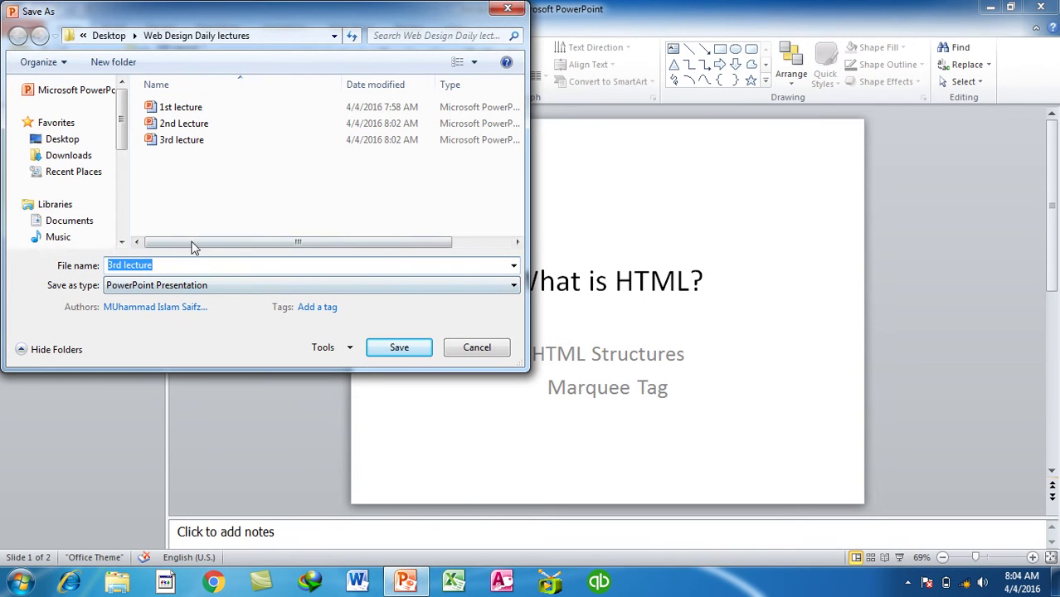
type("OPD")
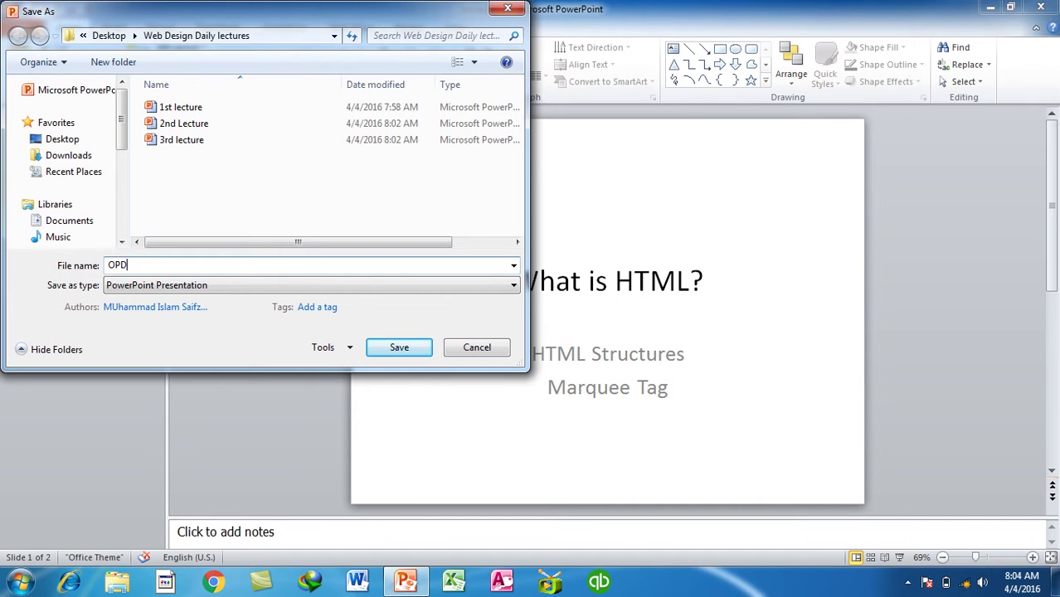
key("Escape")
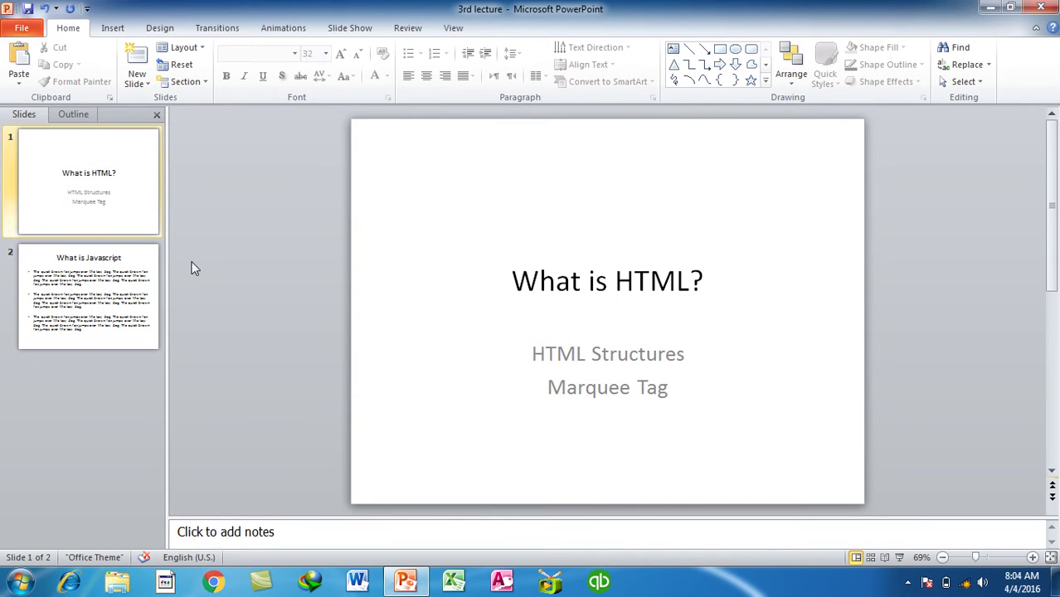
Browse Documents and Libraries in the Open dialog, cancel, then close 3rd lecture
left_click(20, 29)
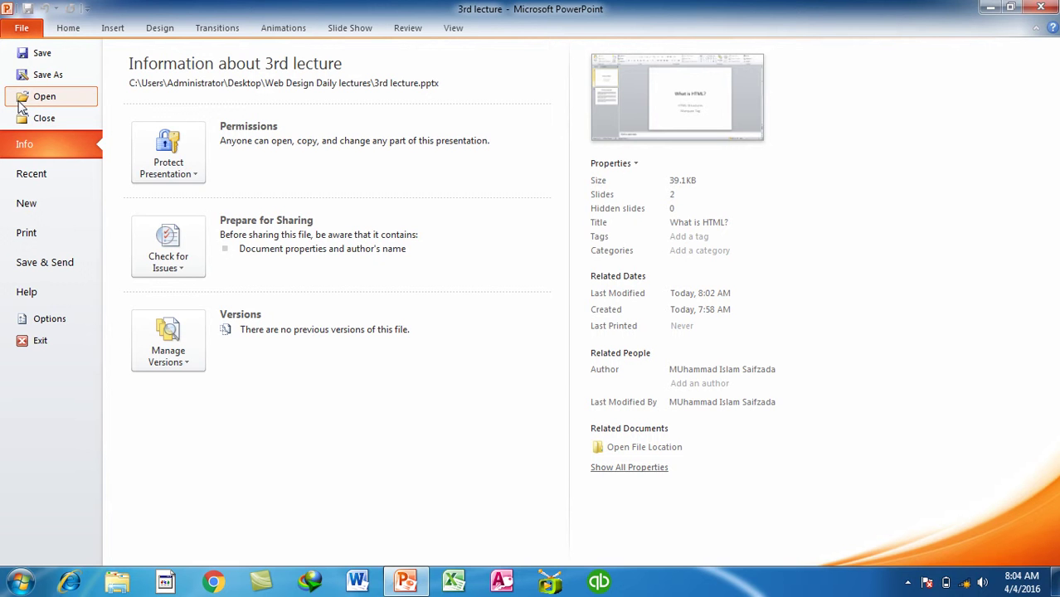
left_click(23, 98)
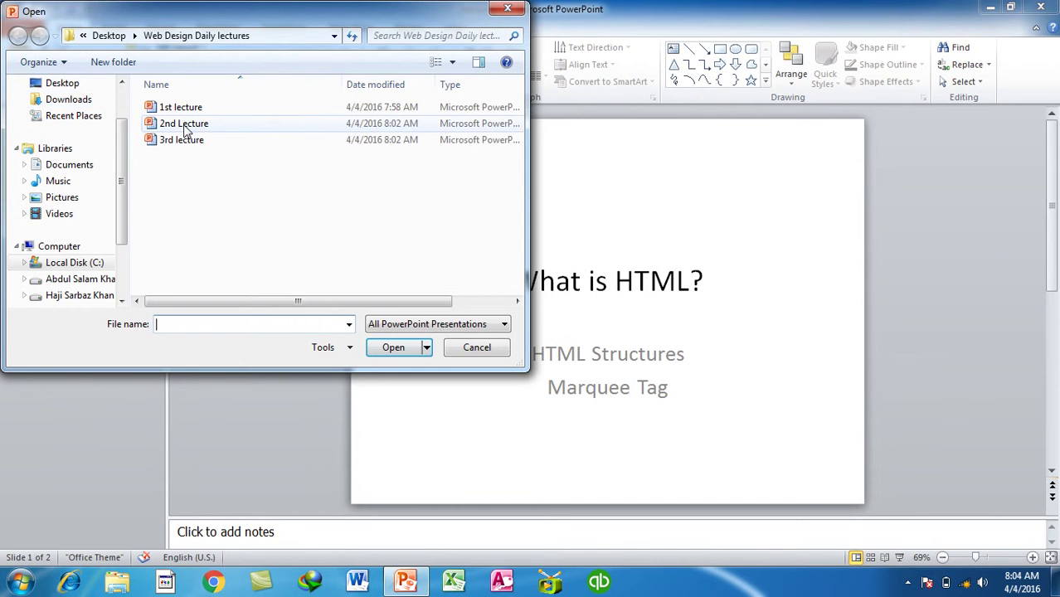
left_click(52, 164)
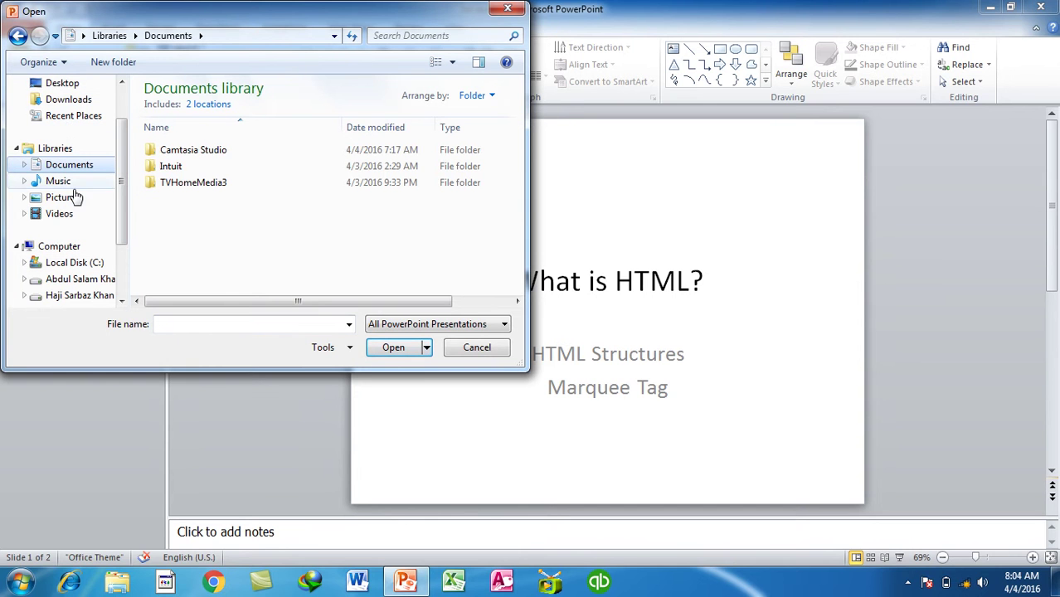
left_click(55, 148)
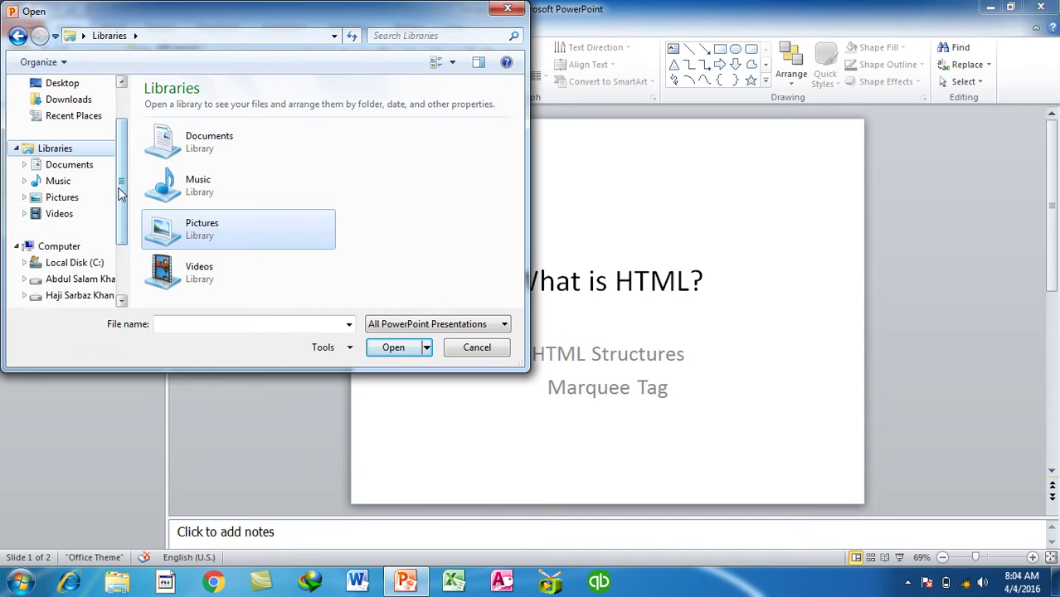
scroll(117, 211, "down", 1)
scroll(121, 229, "down", 1)
scroll(124, 236, "up", 1)
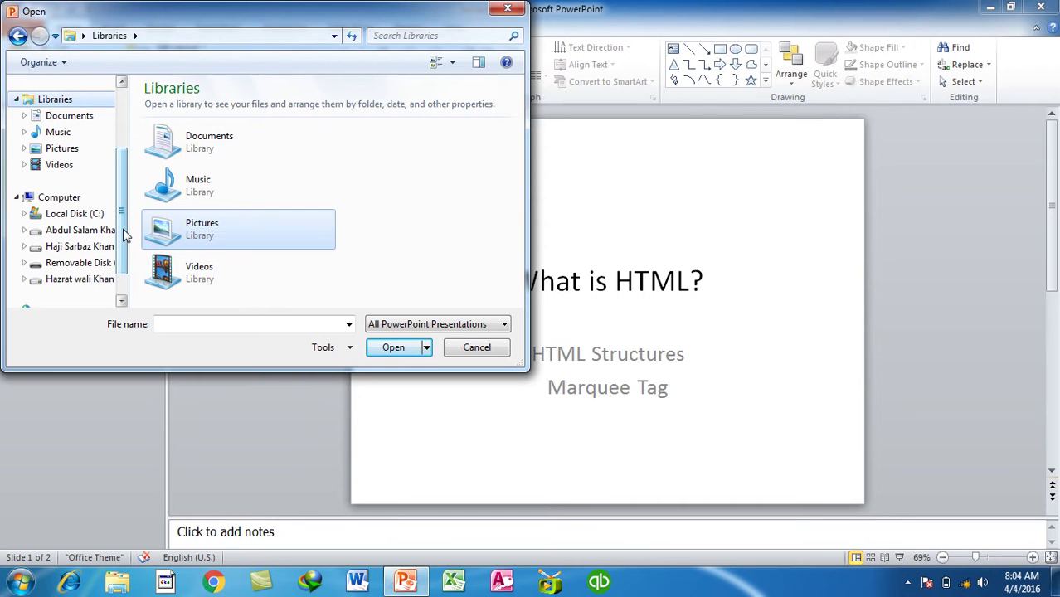
left_click(487, 350)
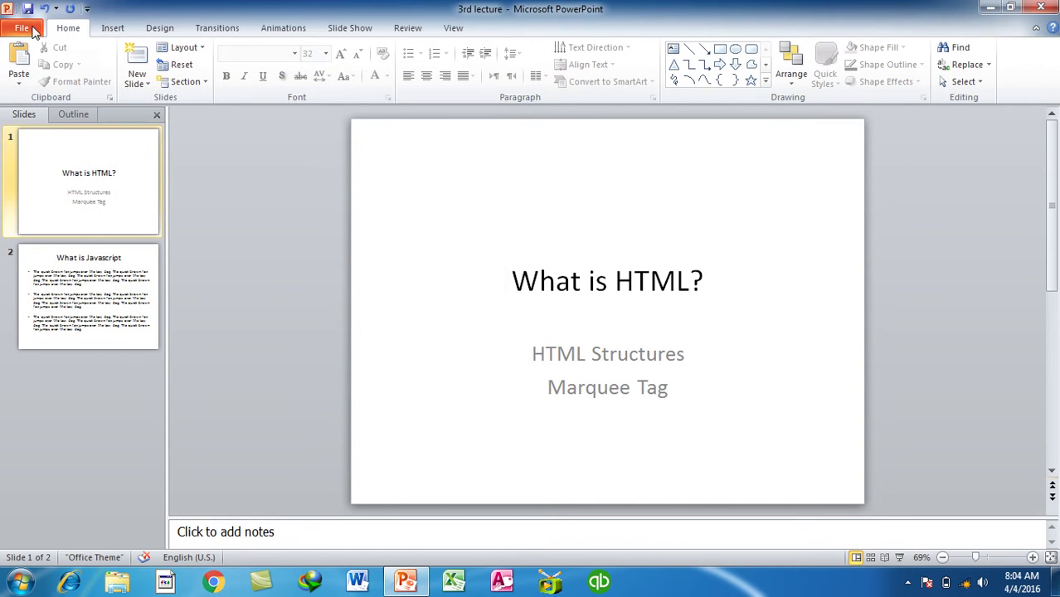
left_click(33, 31)
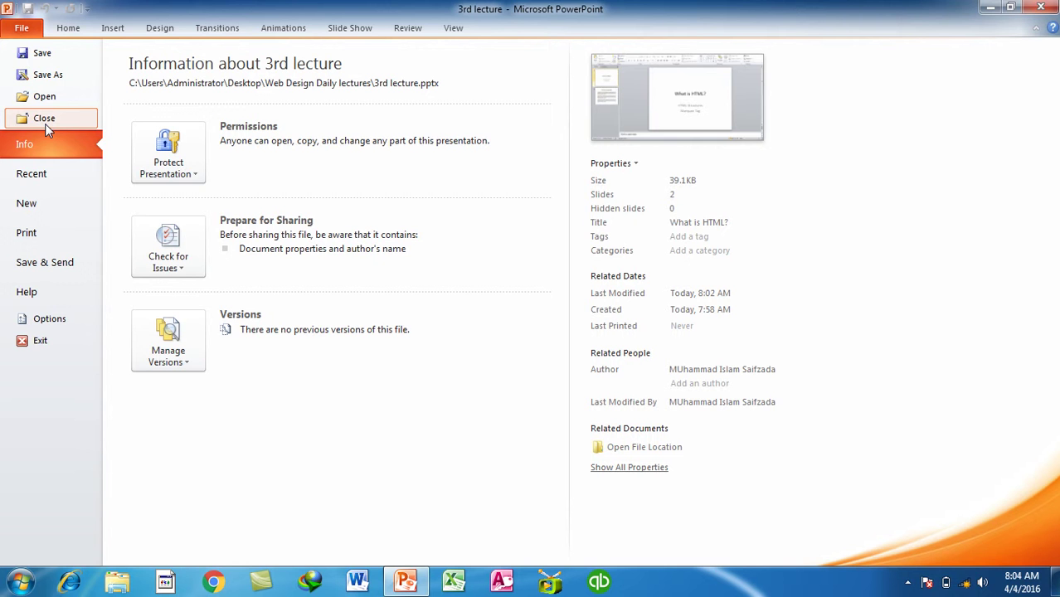
left_click(45, 120)
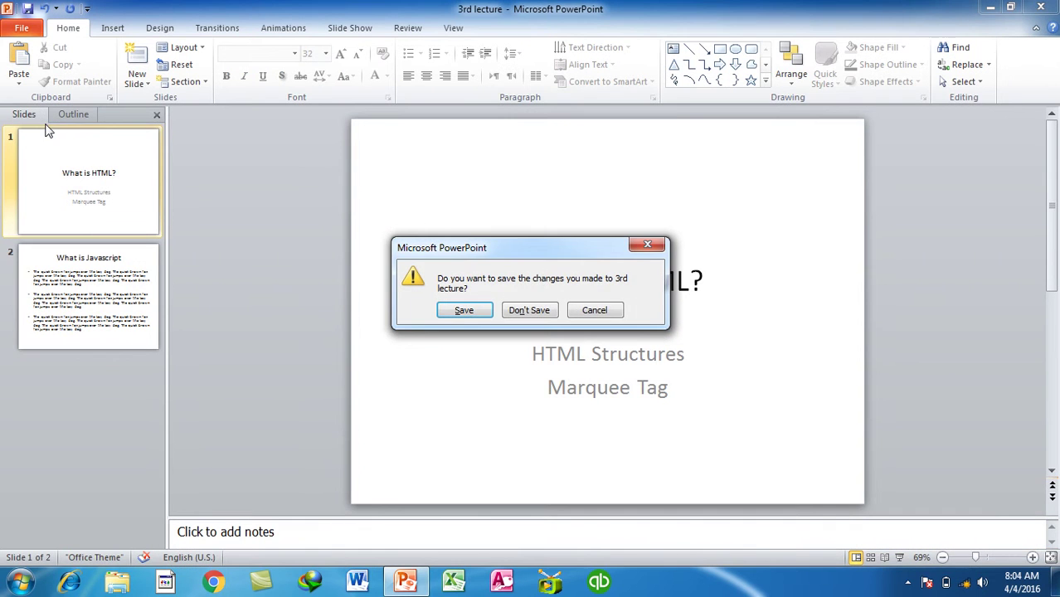
Close 3rd lecture without saving, then create and close a blank Presentation2
left_click(539, 307)
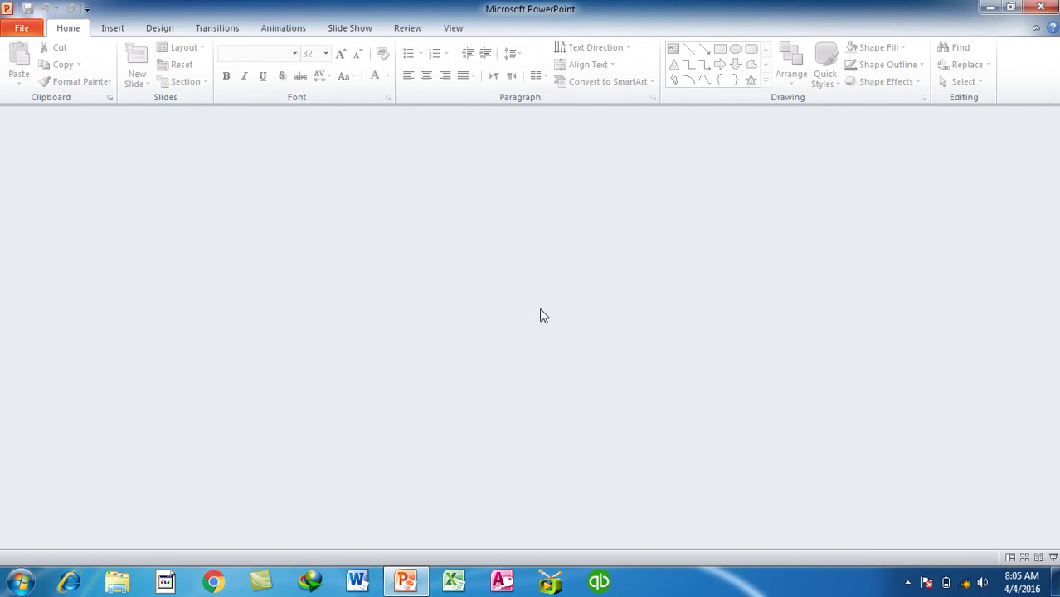
left_click(22, 28)
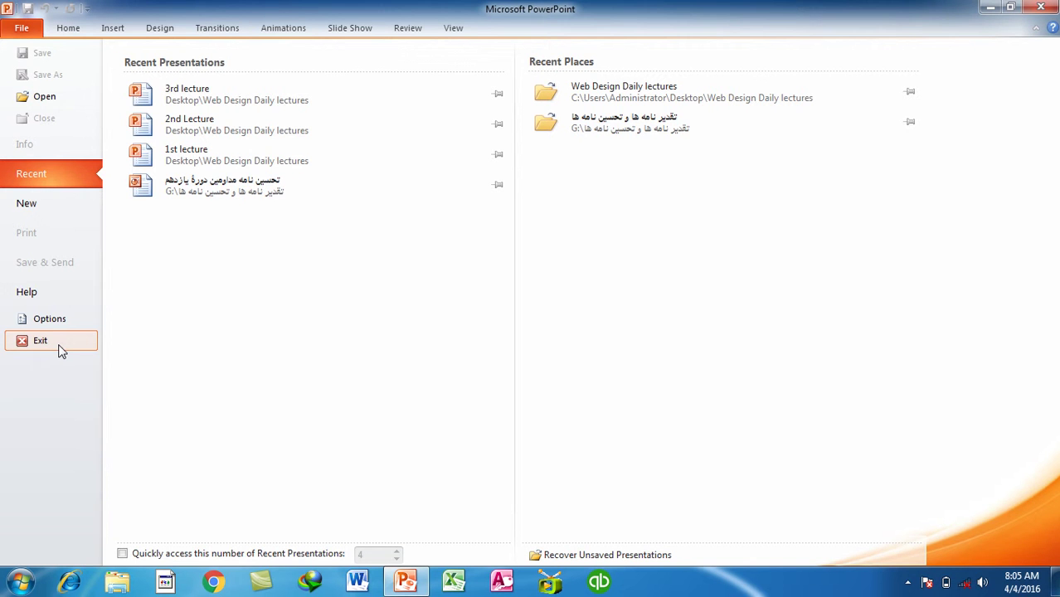
key("Escape")
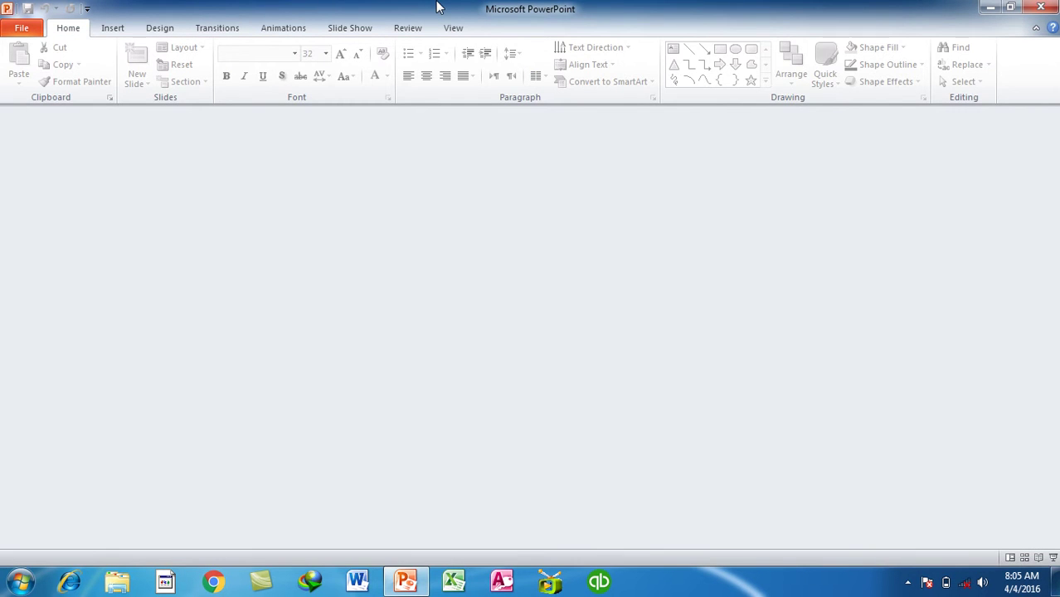
key("ctrl+n")
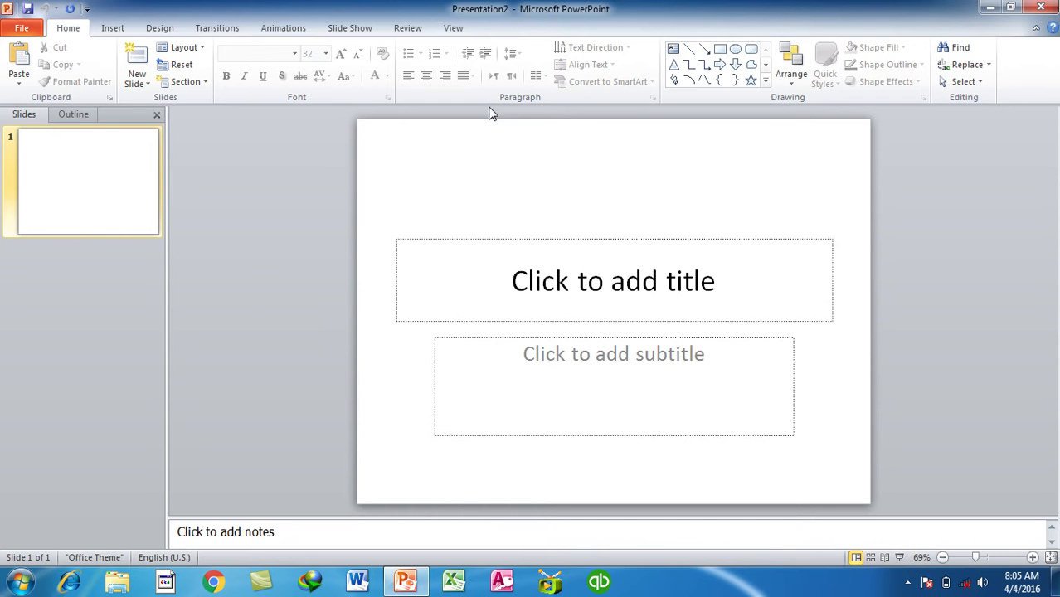
key("ctrl+o")
key("Escape")
key("ctrl+w")
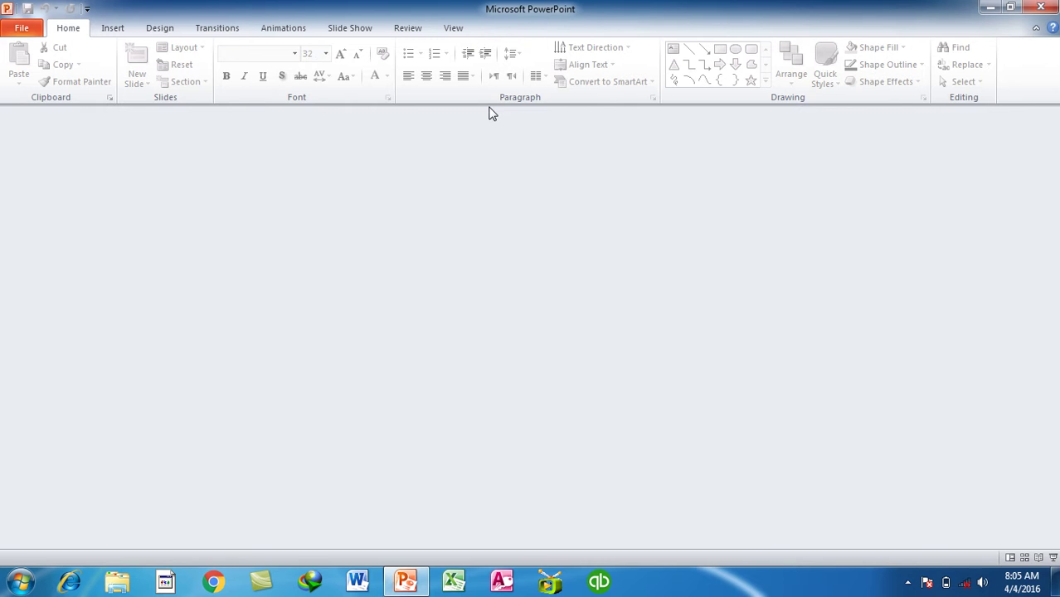
Create and close blank Presentation3, make another new presentation, then quit PowerPoint
key("ctrl+n")
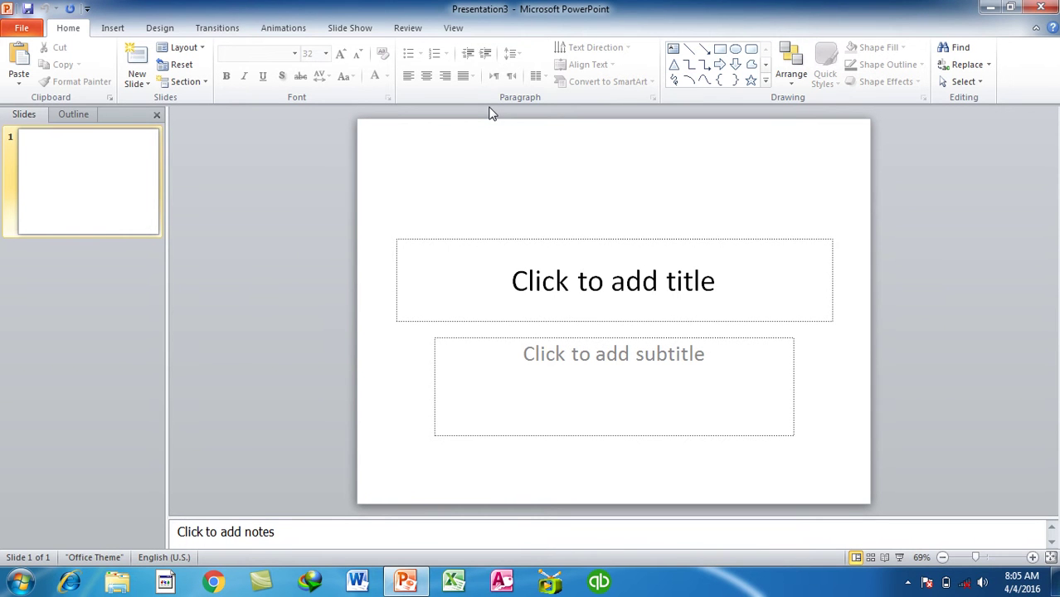
key("ctrl+w")
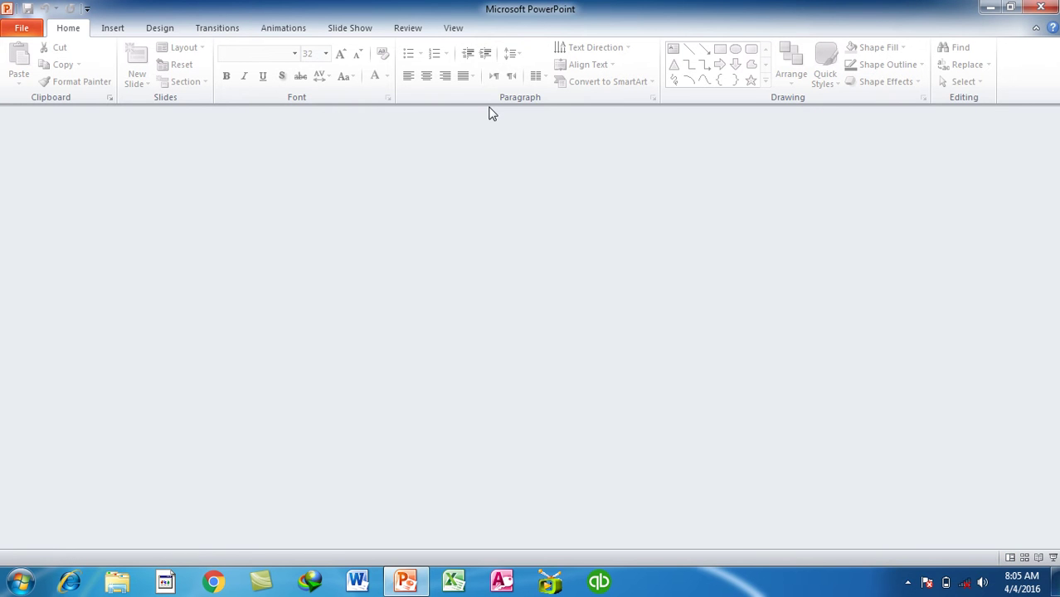
key("ctrl+n")
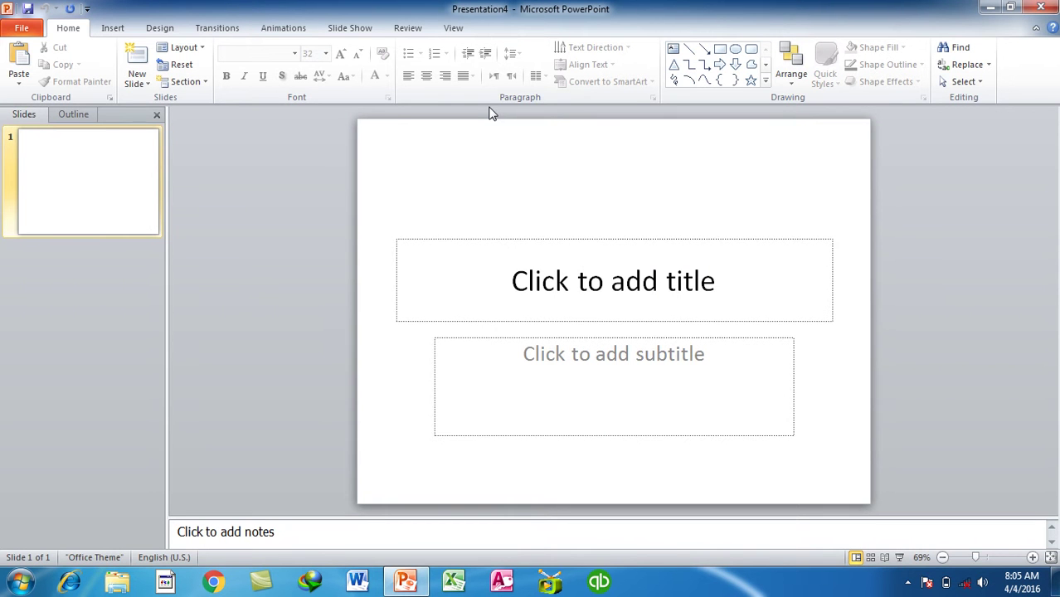
key("alt+F4")
Relaunch PowerPoint from Run and return to the blank presentation
key("super+r")
key("Return")
left_click(33, 28)
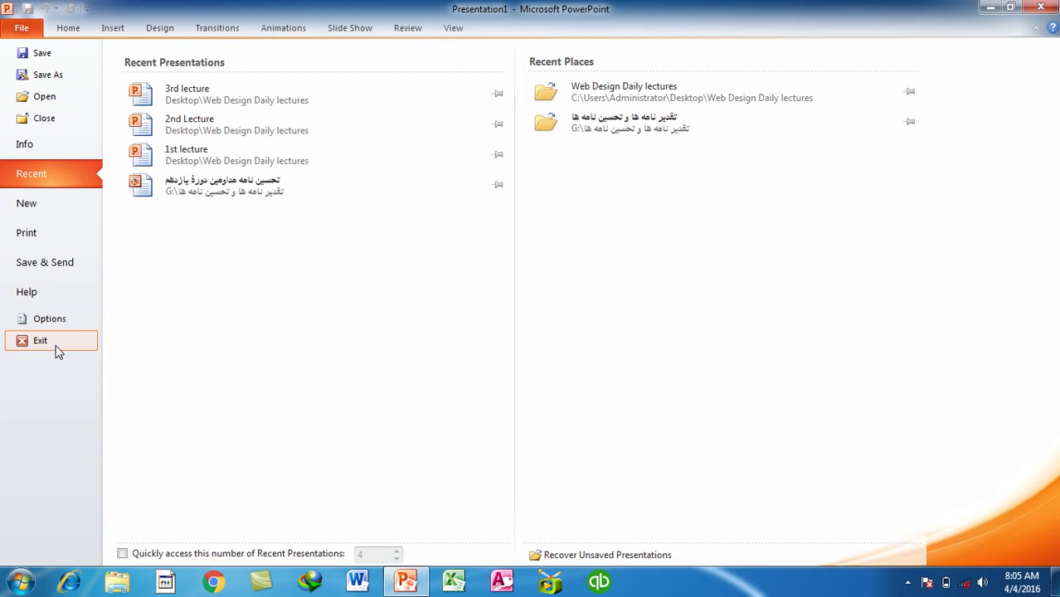
key("Escape")
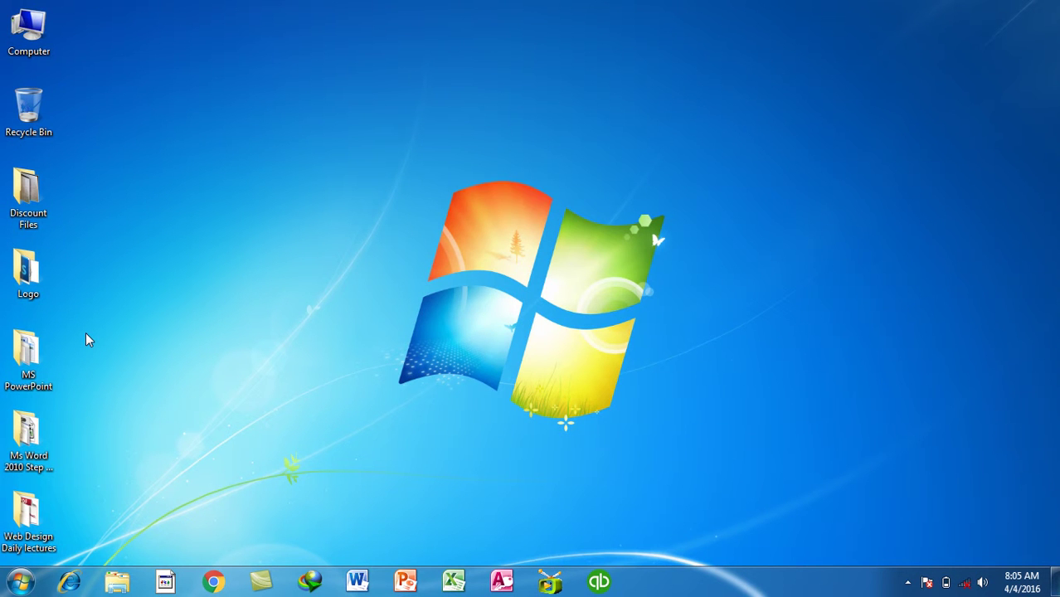
Relaunch PowerPoint from the Run box and quit it again
key("super+r")
key("Return")
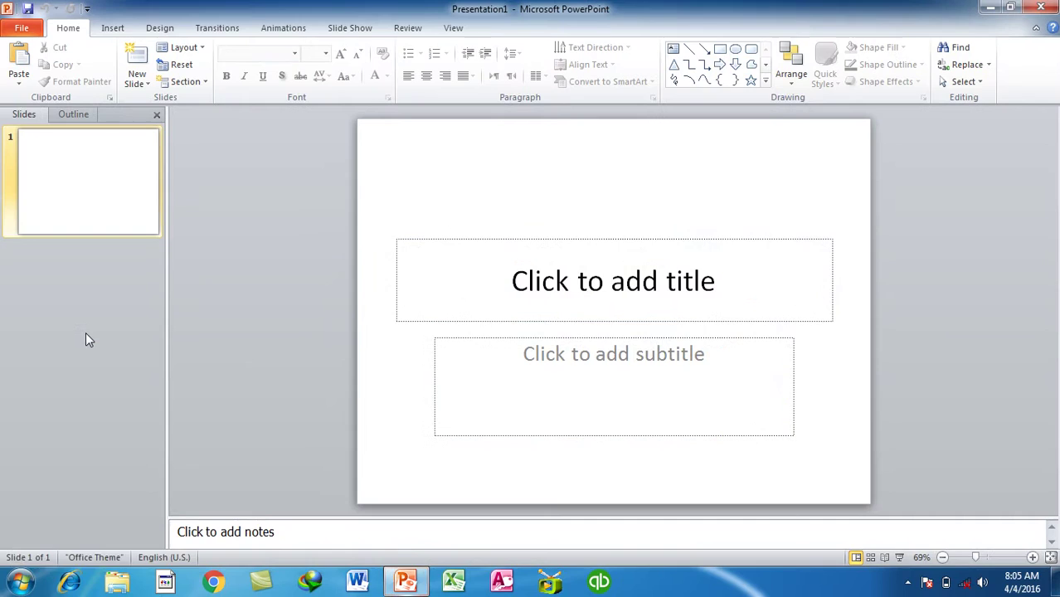
key("alt+F4")
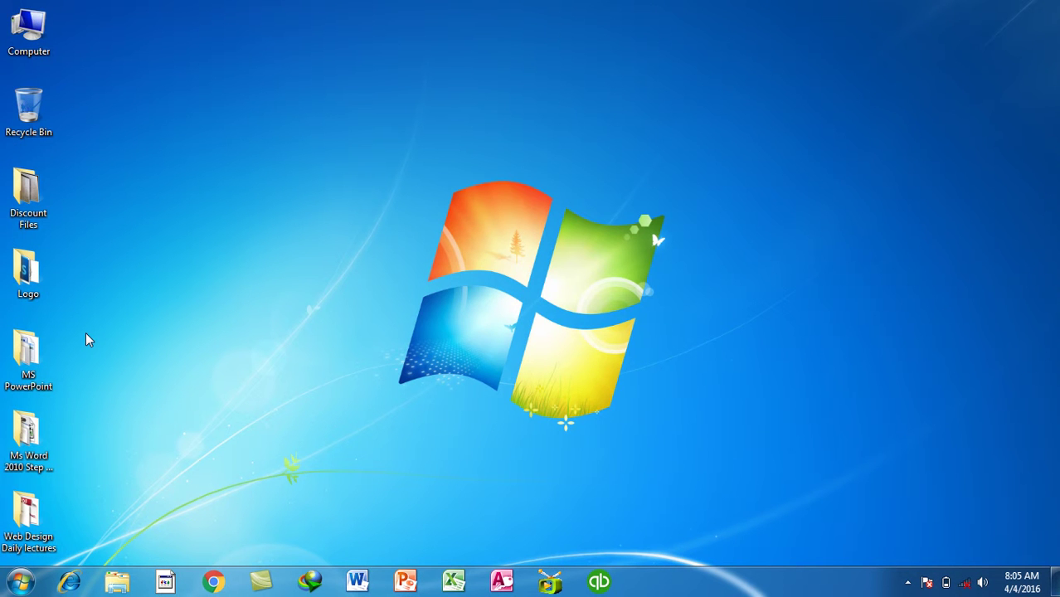
Launch Excel with a blank workbook from Run with 'Excel', then close it
key("super+r")
type("Excel")
key("Return")
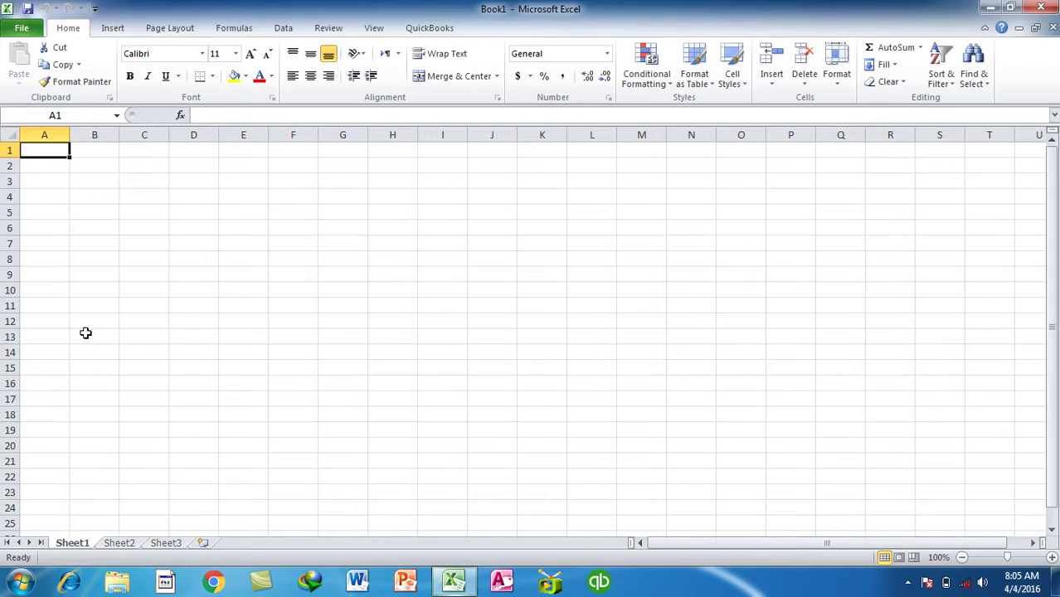
key("alt+F4")
Relaunch Excel, view the File backstage, close Excel and bring the Run box back
key("super+r")
key("Return")
left_click(25, 32)
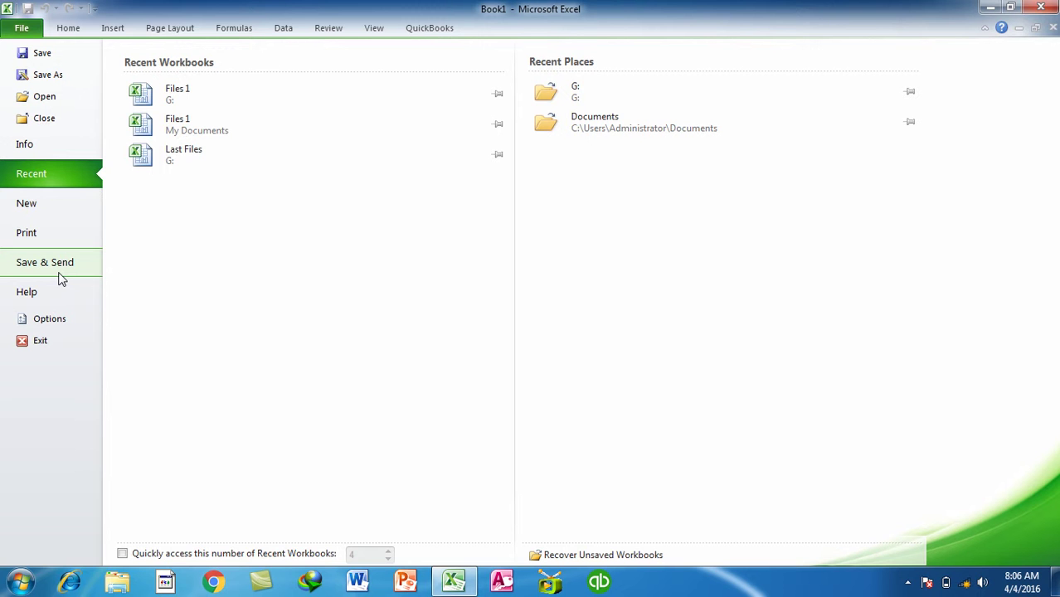
key("Escape")
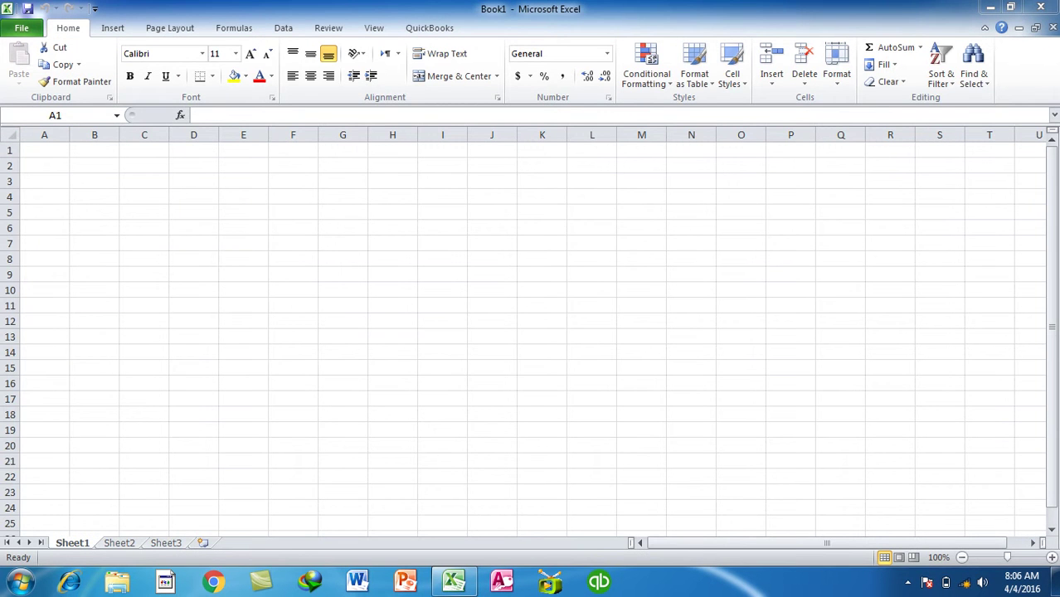
left_click(1027, 14)
key("super+r")
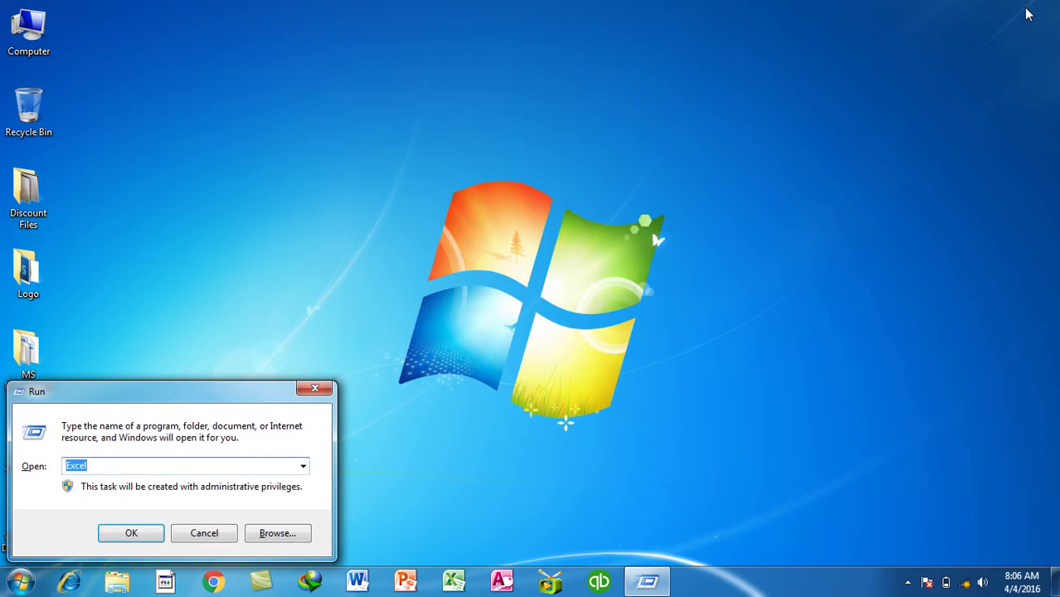
Launch PowerPoint from Run using the powerpnt suggestion
type("po")
key("Down")
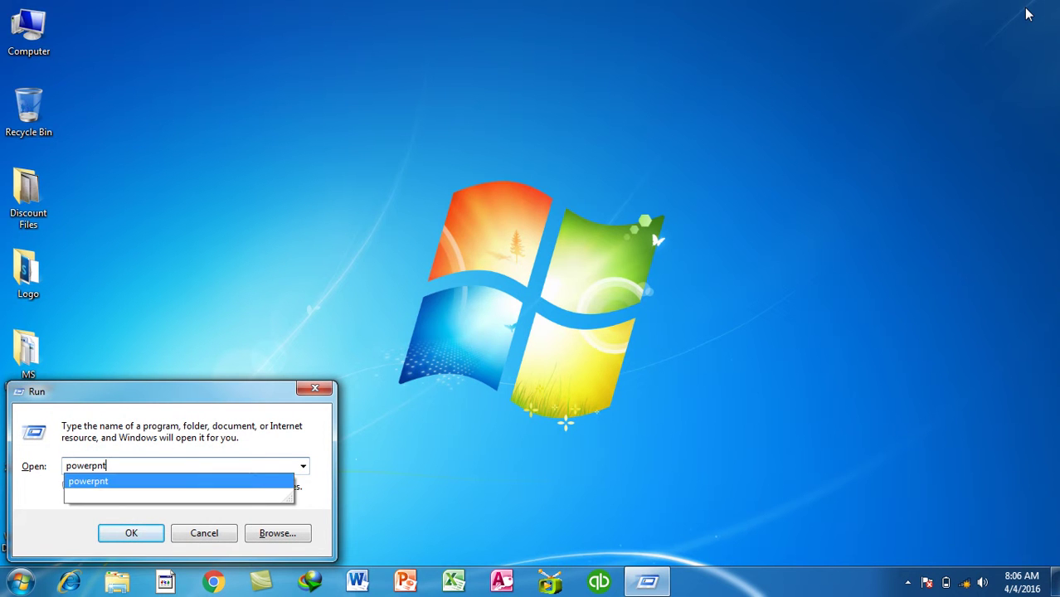
key("Return")
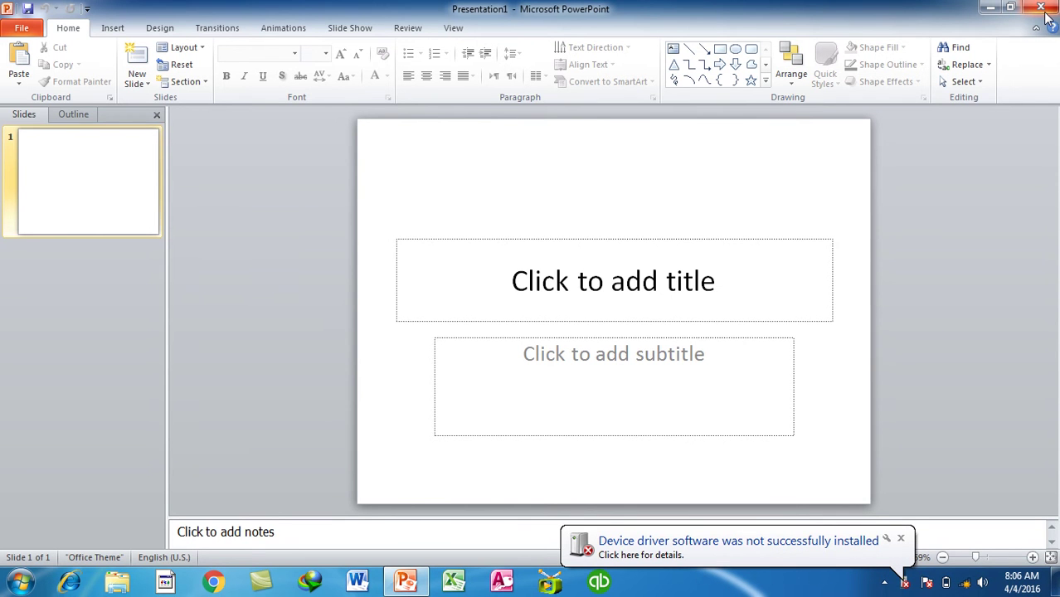
Browse to Desktop\Web Design Daily lectures and open the 1st lecture presentation
left_click(24, 27)
left_click(31, 153)
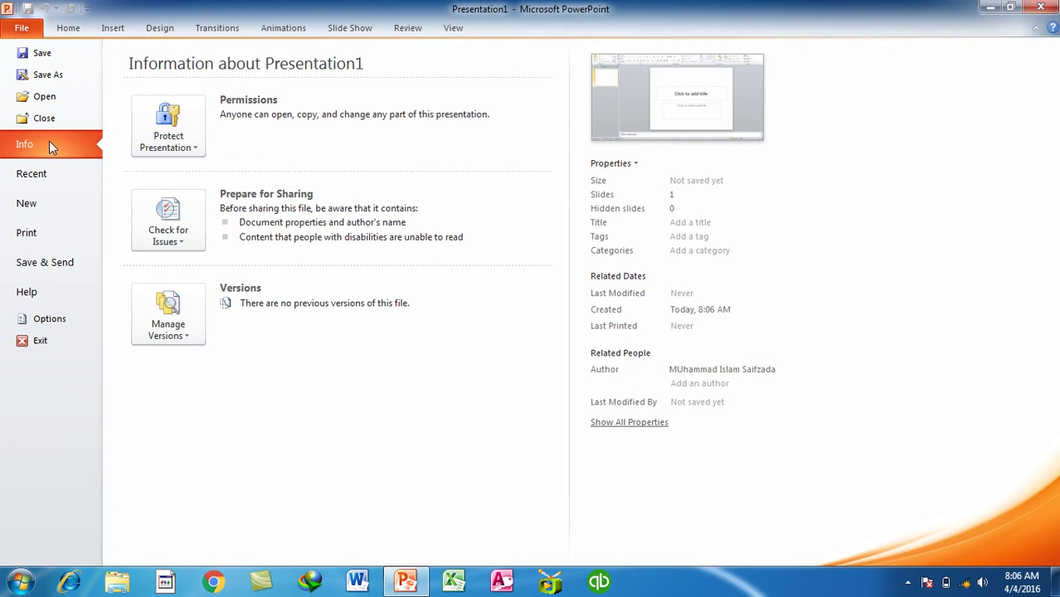
left_click(42, 100)
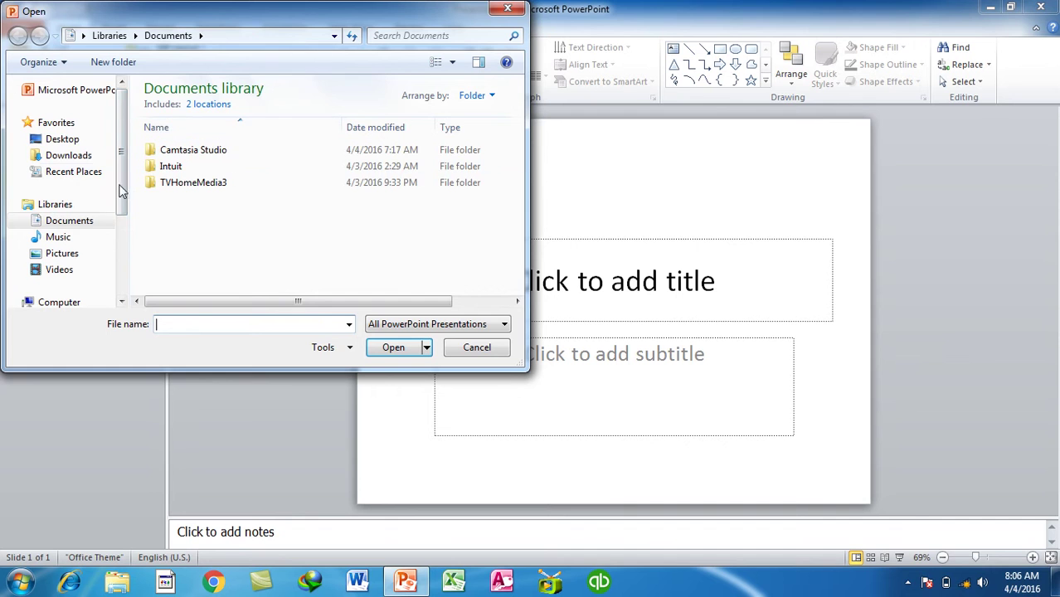
left_click(62, 139)
scroll(348, 219, "down", 3)
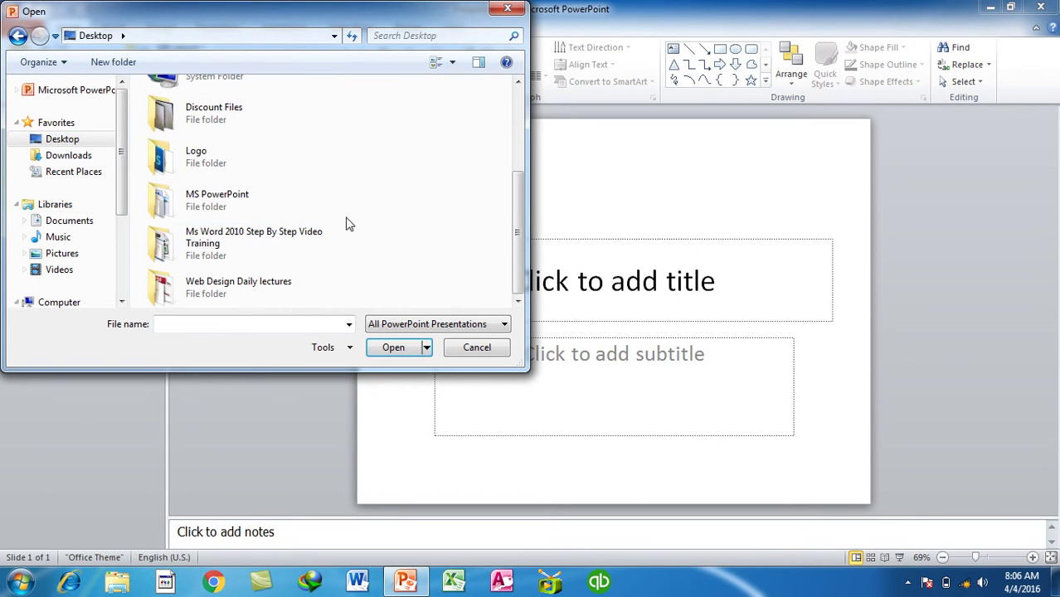
double_click(249, 284)
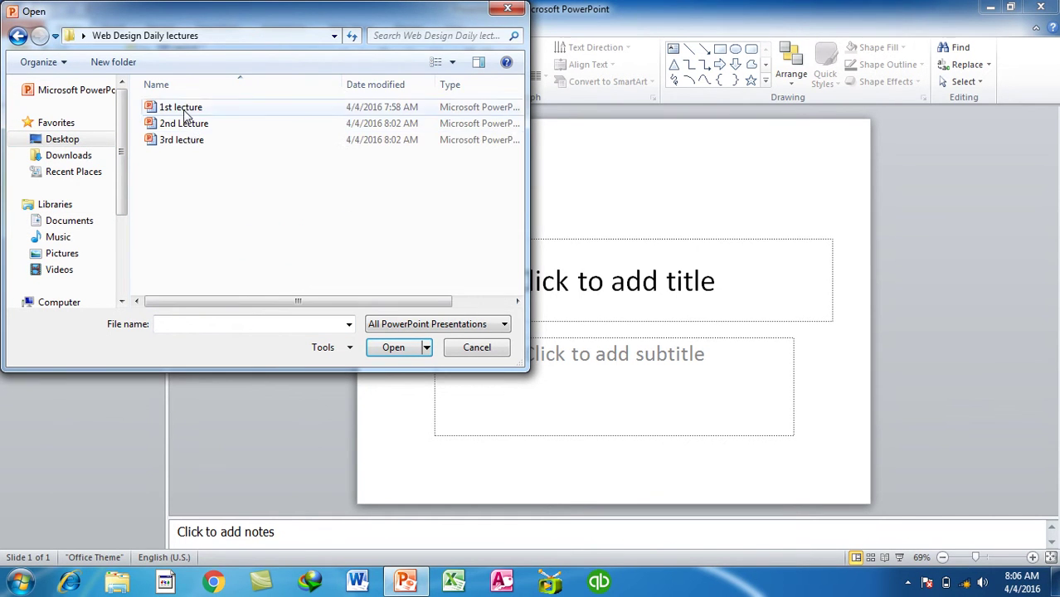
double_click(182, 108)
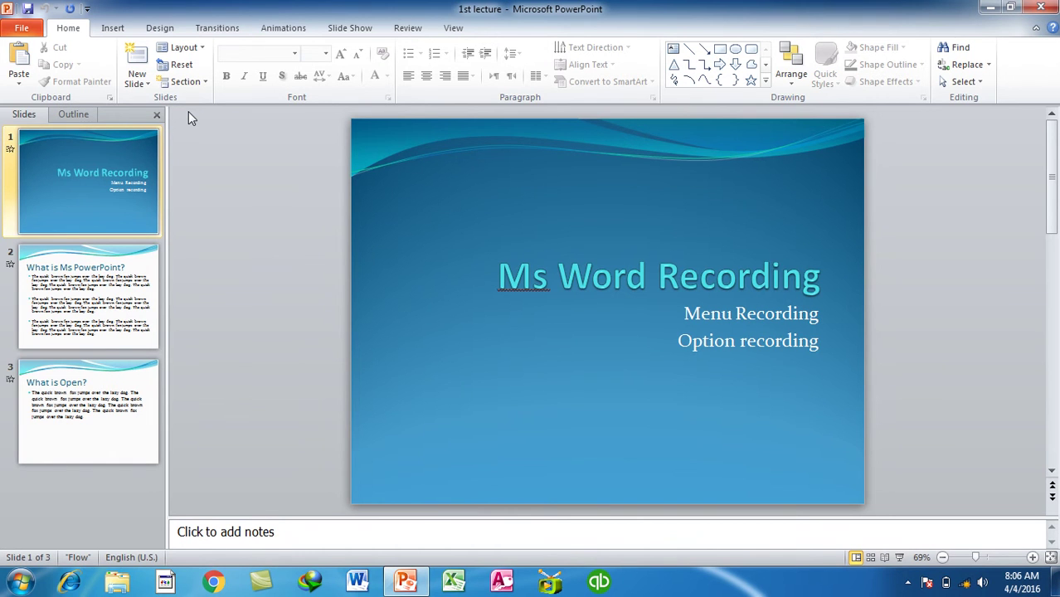
Hide slide 3 'What is Open?' and check File > Info for one hidden slide
left_click(22, 30)
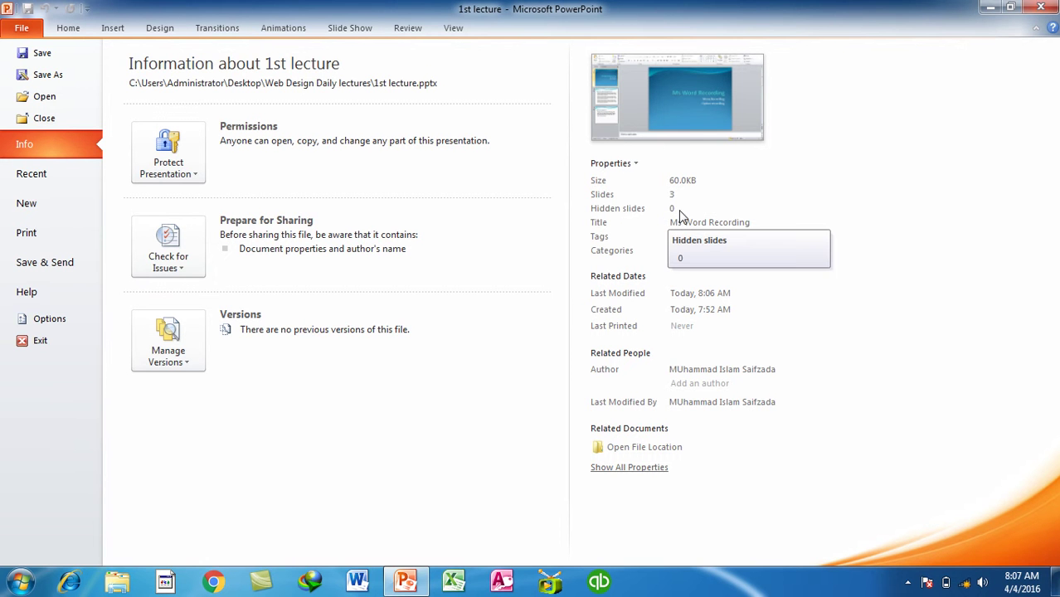
key("Escape")
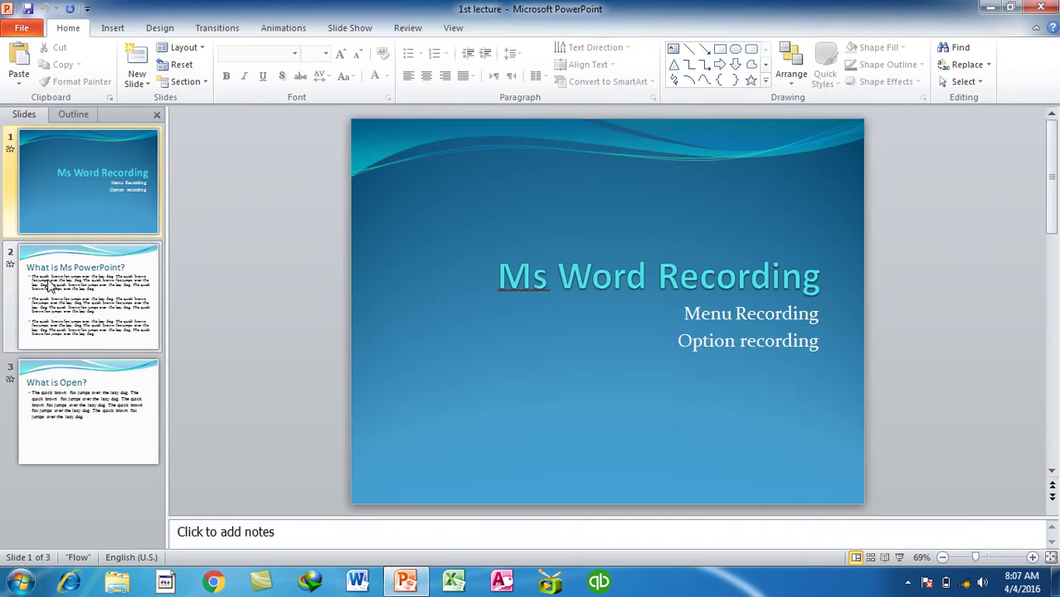
right_click(76, 399)
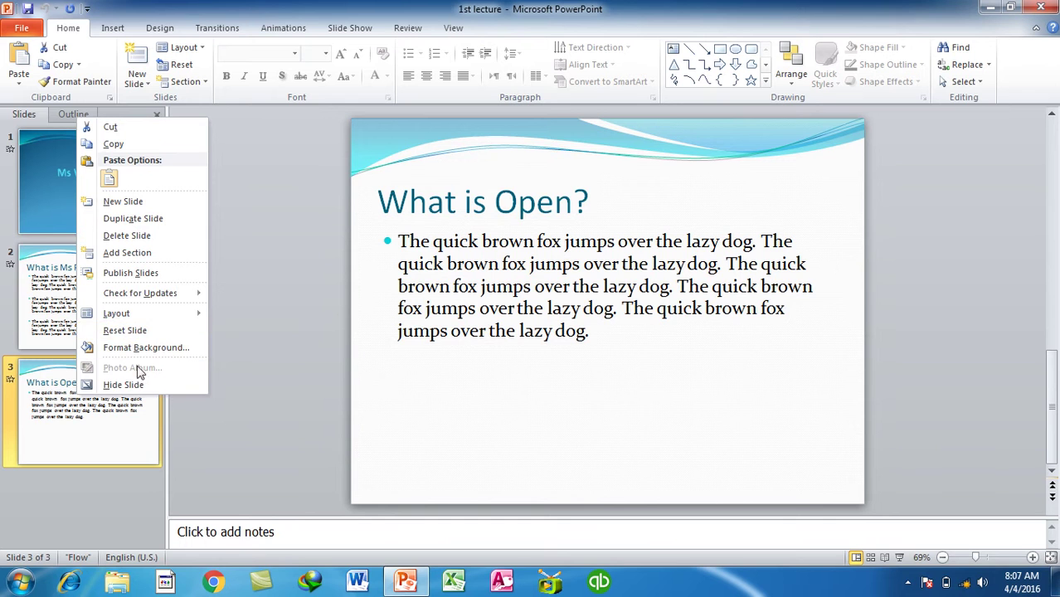
left_click(132, 390)
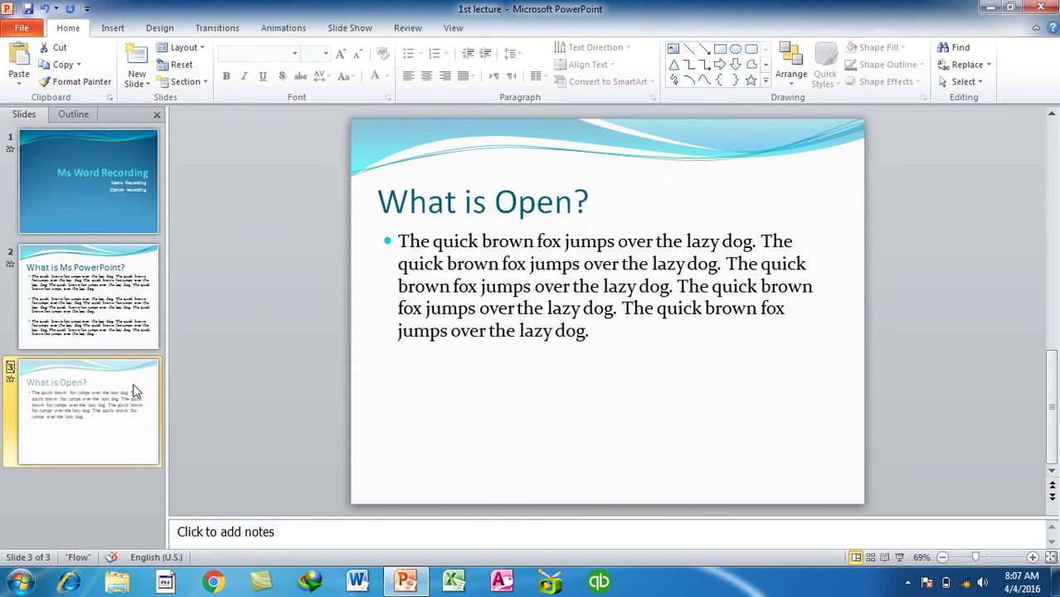
left_click(22, 30)
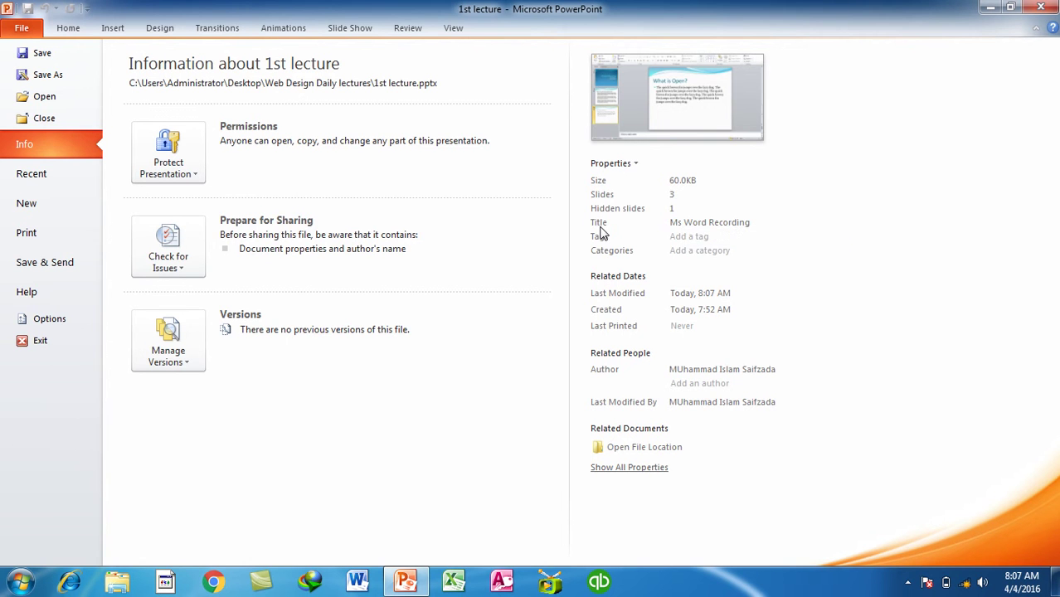
Enter 'IT Related Topic' as the Categories property, replacing 'Ms Office', then minimize PowerPoint
left_click(707, 223)
left_click(756, 255)
type("Ms Office")
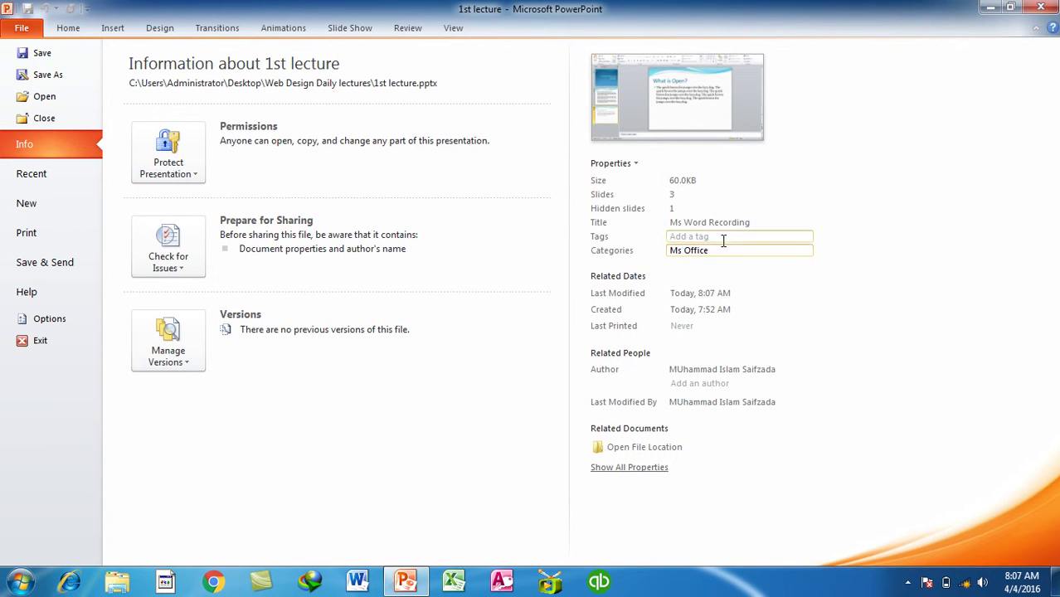
left_click_drag(730, 249, 585, 257)
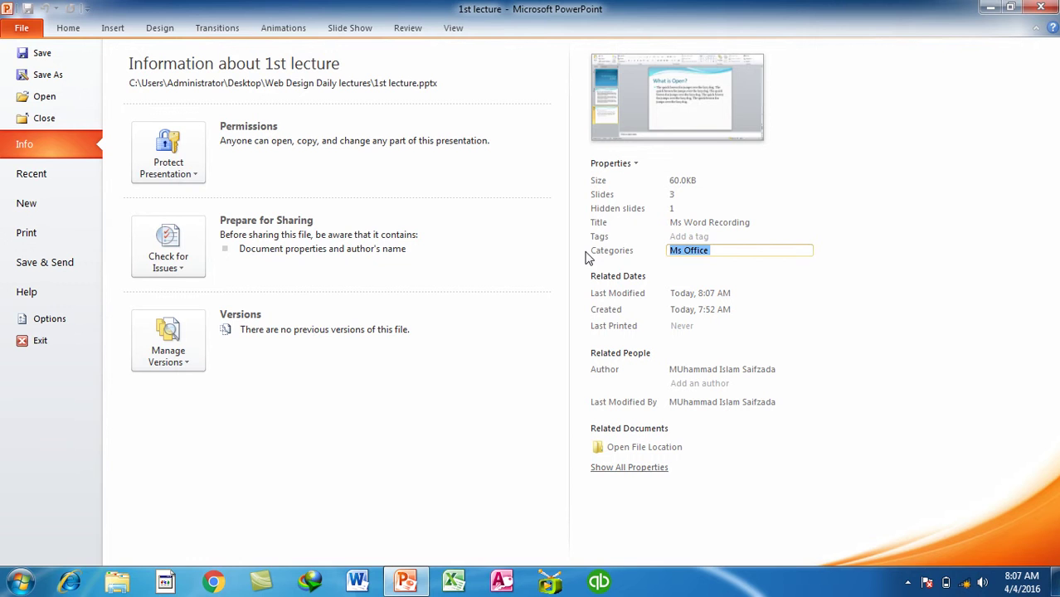
type("IT Related ")
type("Topic")
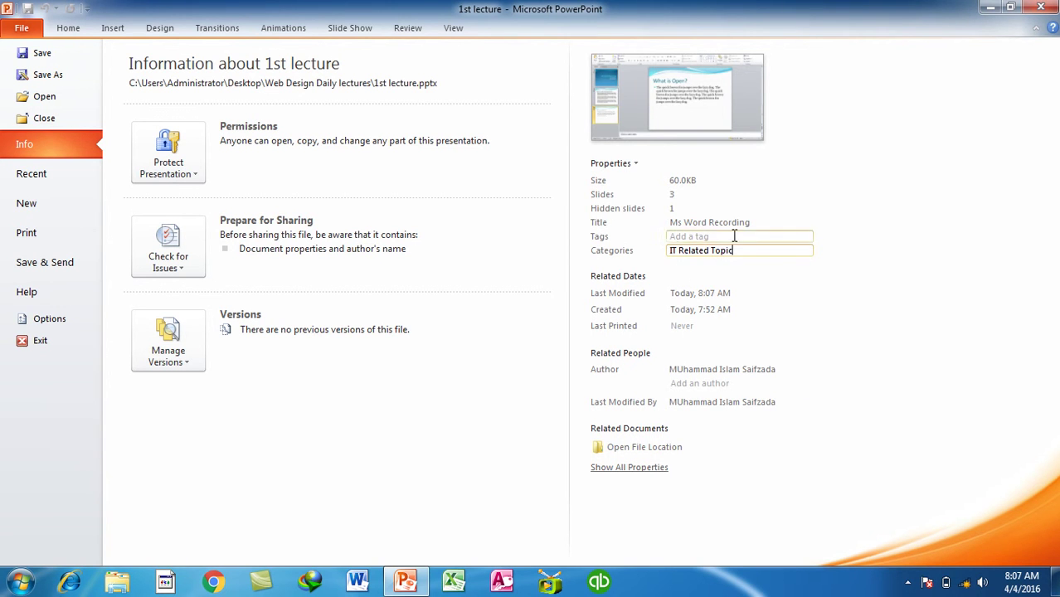
left_click(23, 31)
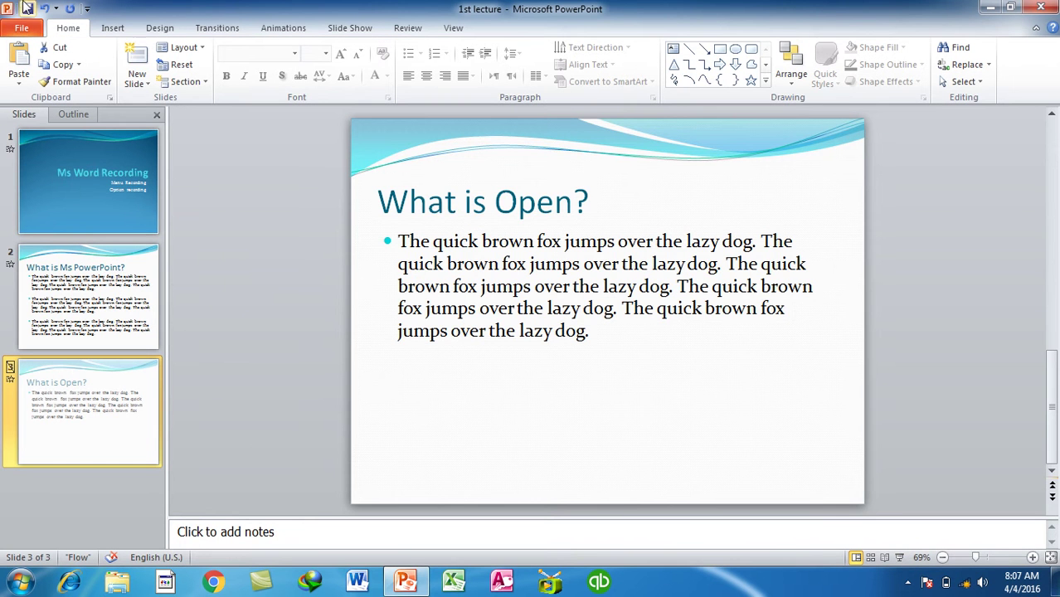
left_click(23, 30)
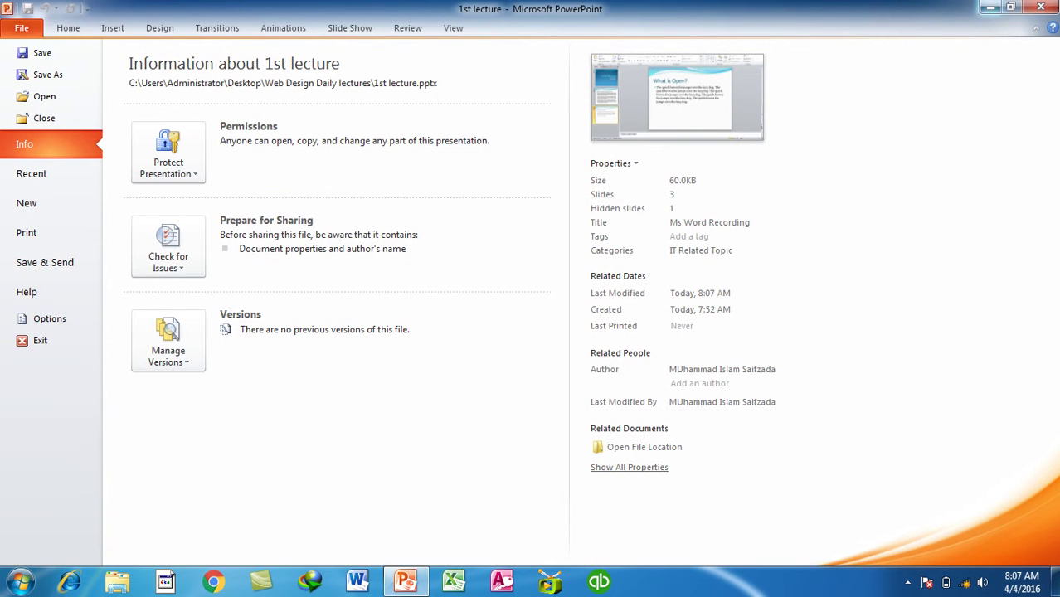
left_click(989, 8)
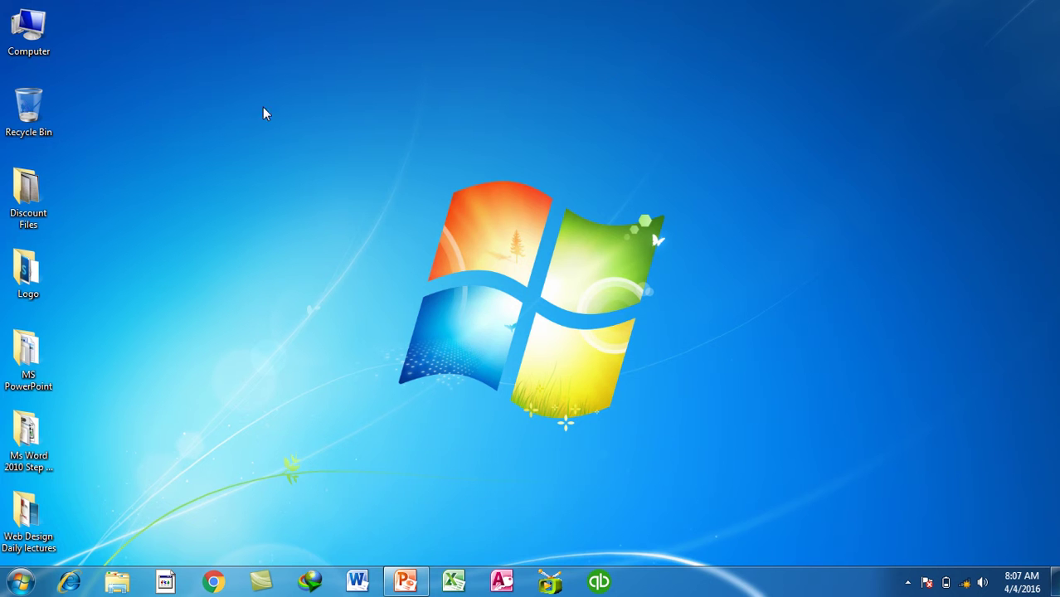
Verify the 1st lecture file's Details tab shows Categories 'IT Related Topic', then close Explorer
double_click(28, 513)
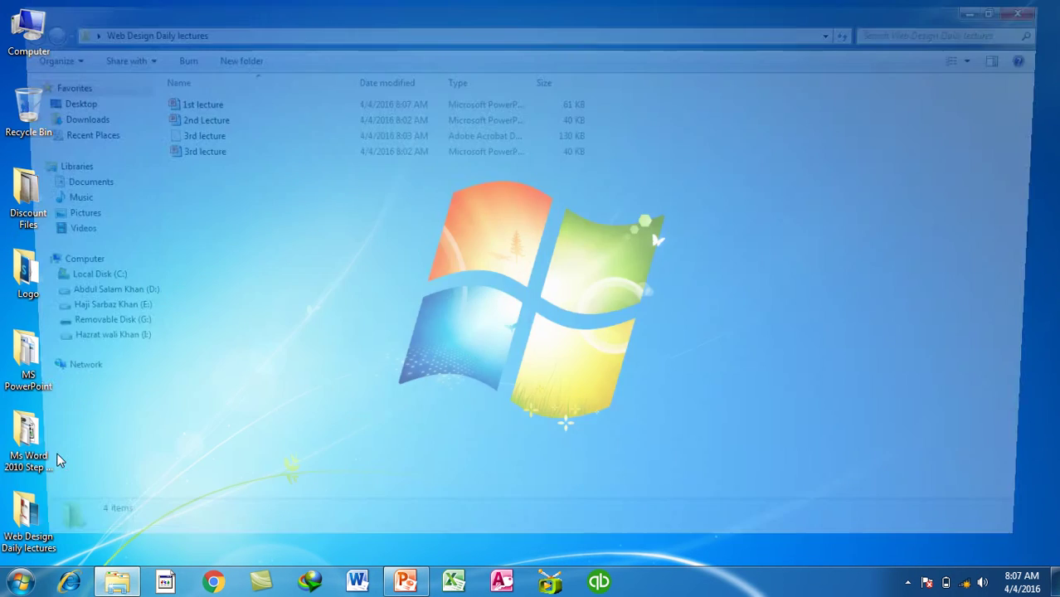
right_click(170, 106)
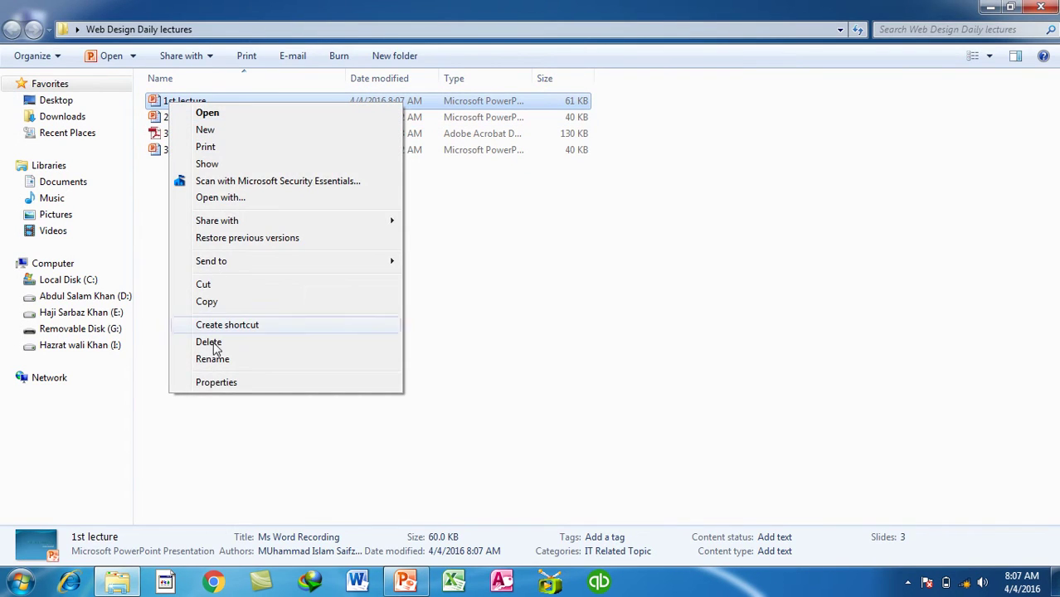
left_click(221, 377)
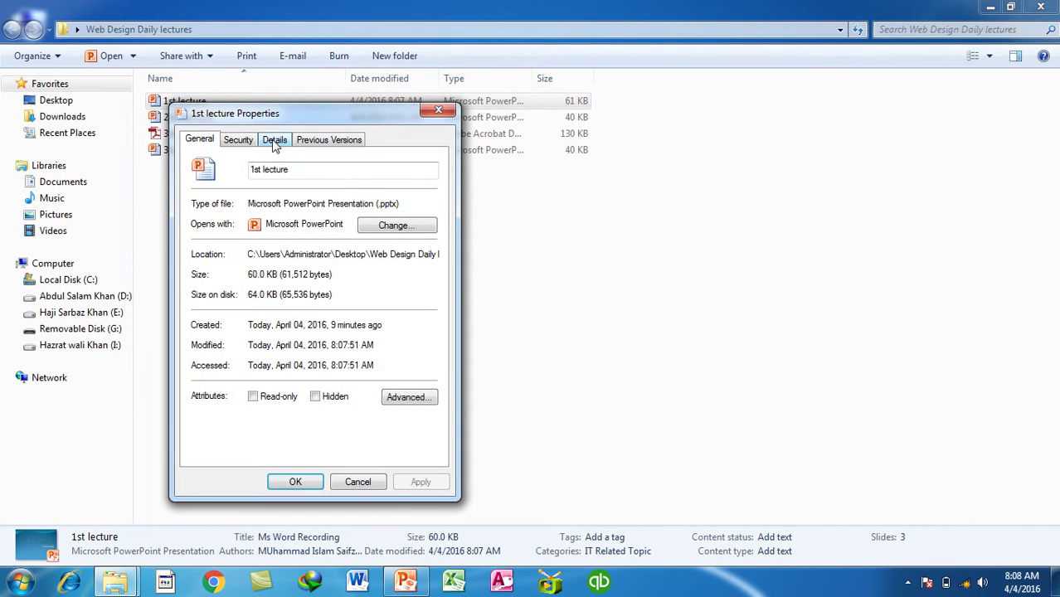
left_click(274, 139)
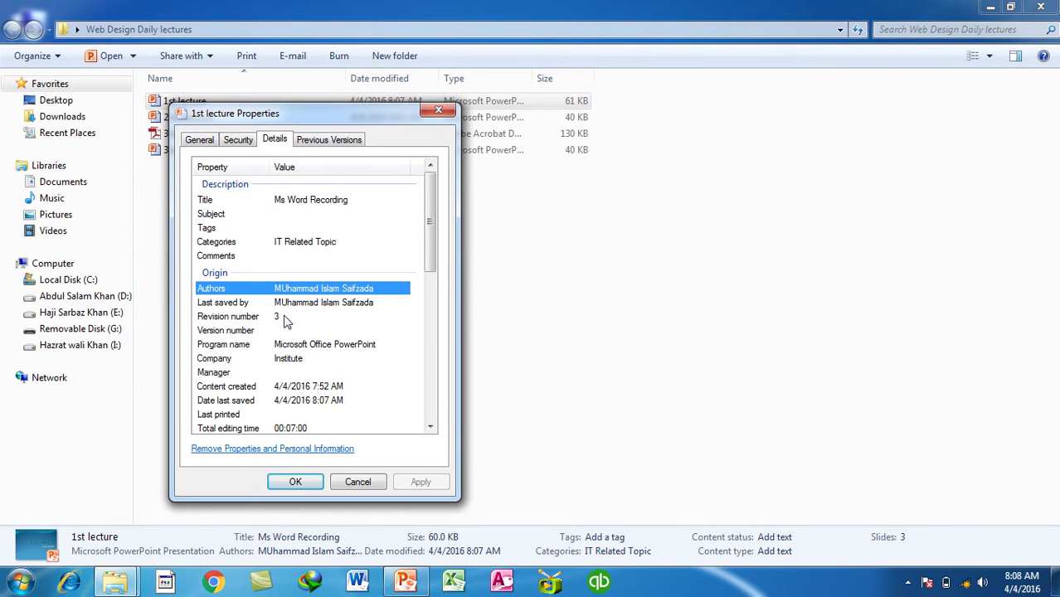
left_click(284, 243)
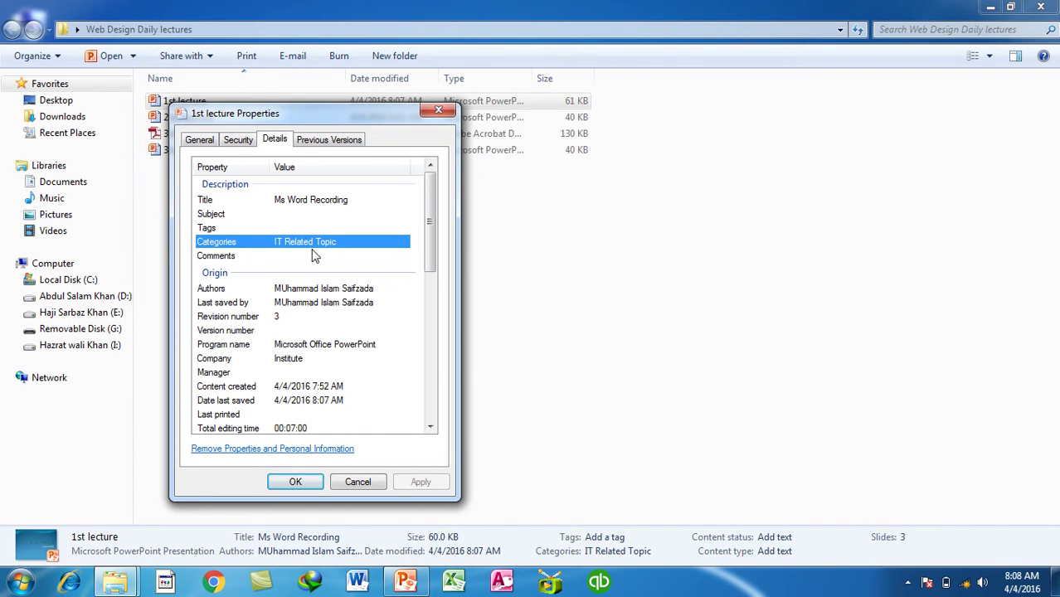
left_click(357, 482)
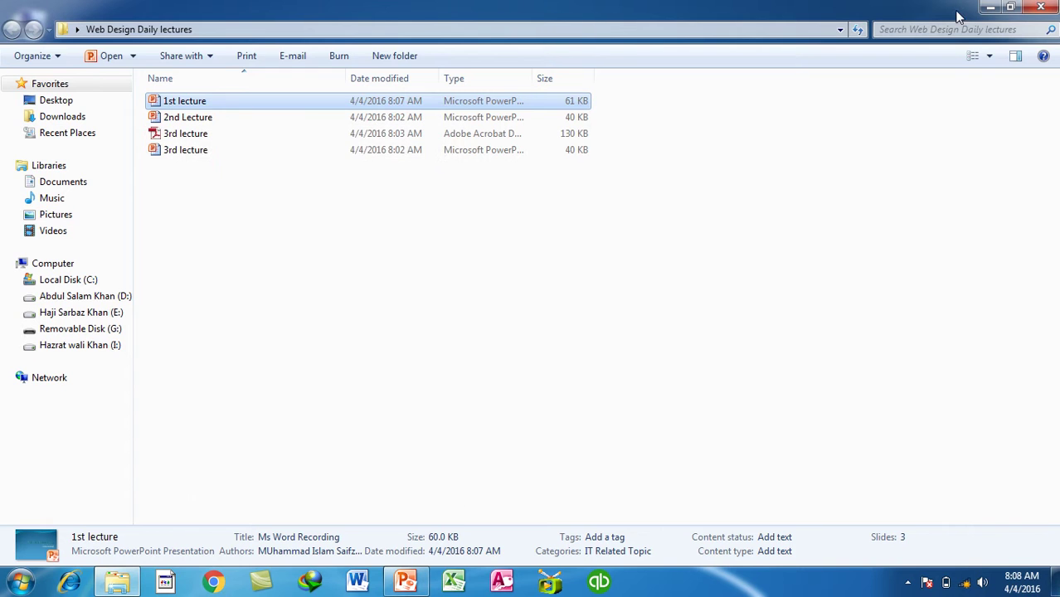
left_click(1041, 7)
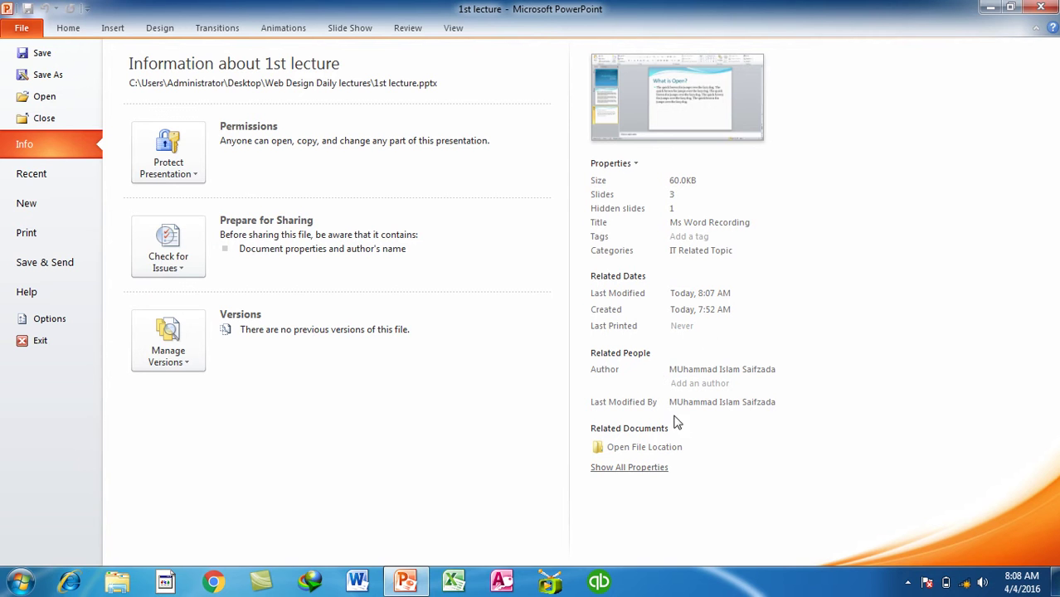
Show all document properties and open the presentation's folder location, then close it
left_click(650, 468)
scroll(734, 267, "down", 2)
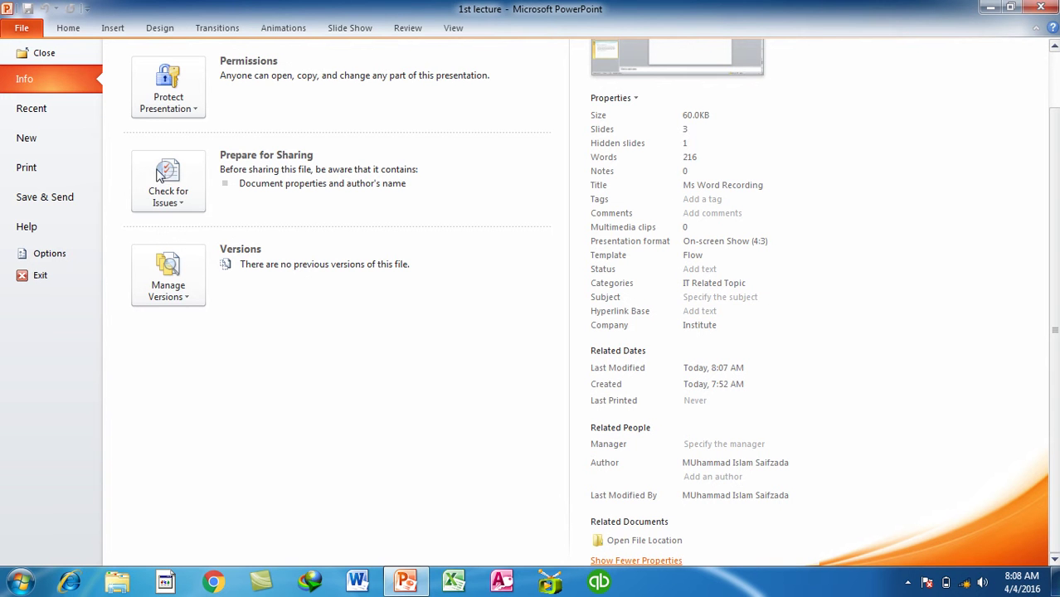
left_click(640, 540)
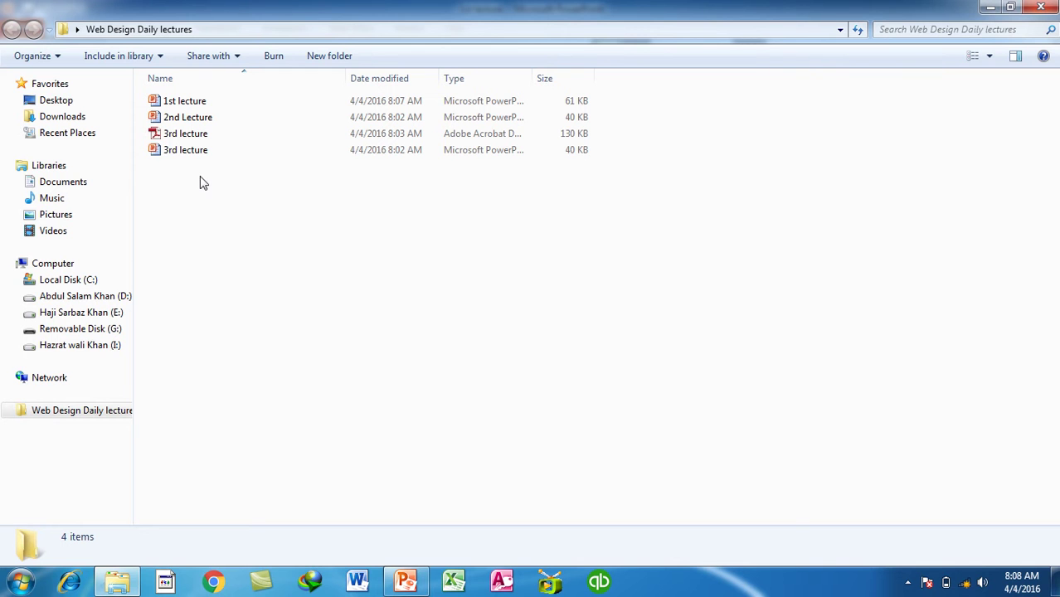
left_click(1040, 7)
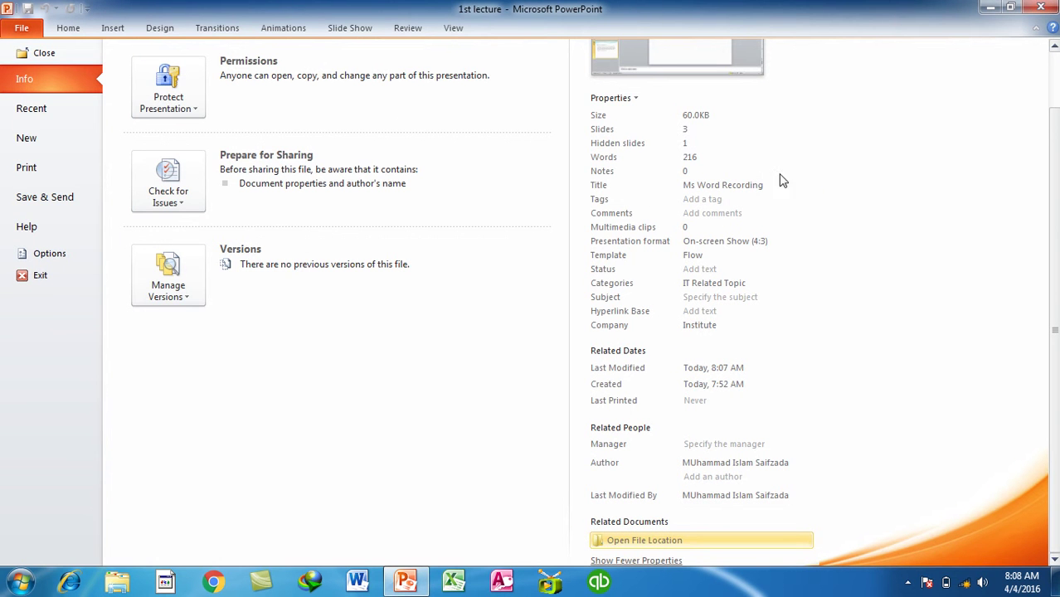
Highlight the folder and '1st lecture.pptx' parts of the file path under the title
scroll(267, 178, "up", 2)
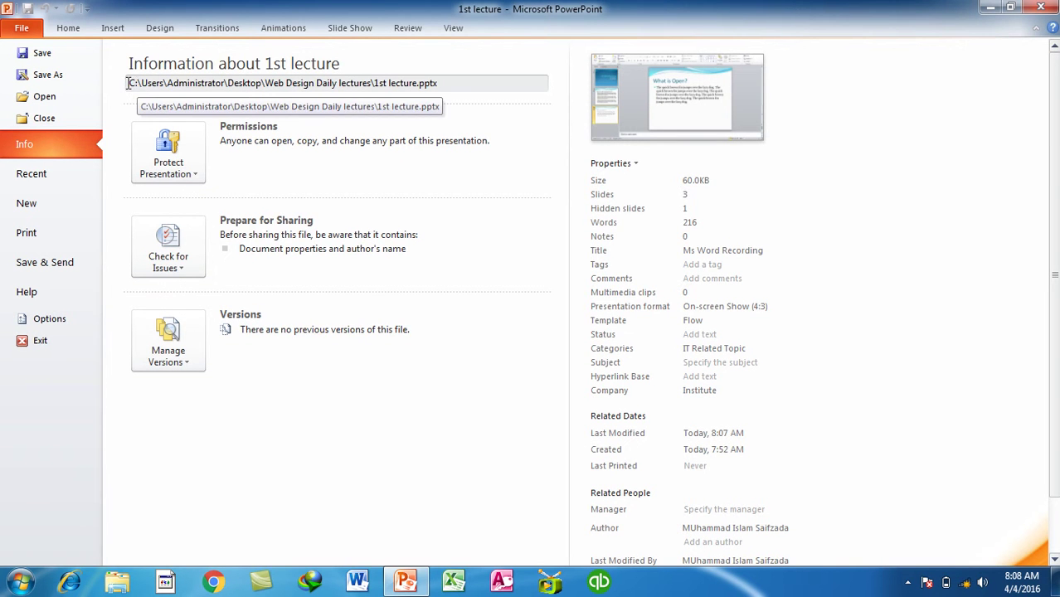
left_click(143, 83)
left_click_drag(167, 83, 389, 87)
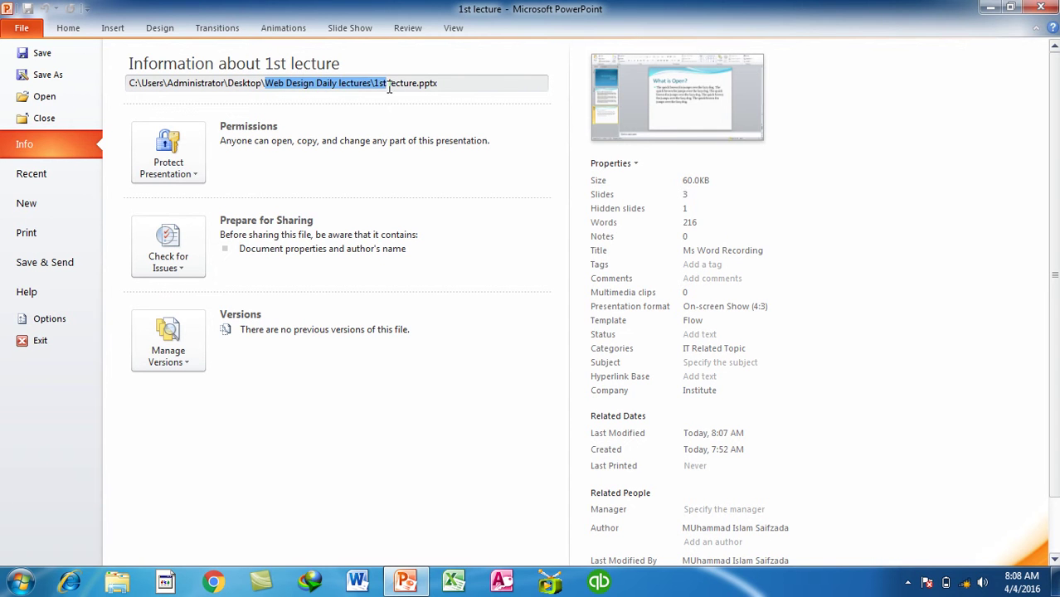
left_click_drag(464, 81, 372, 70)
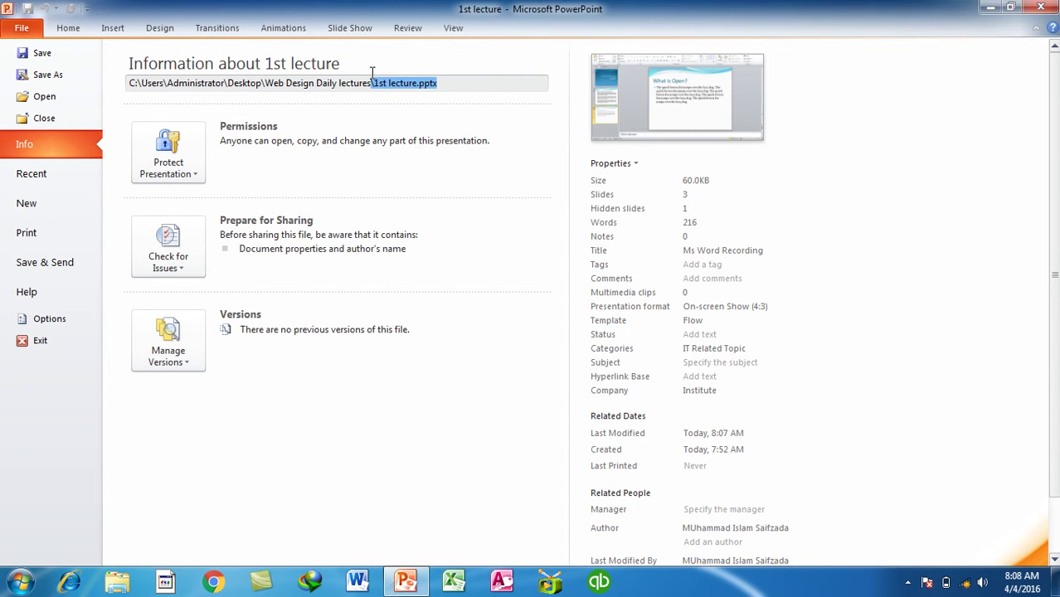
left_click(455, 83)
Close PowerPoint and open the desktop's Web Design Daily lectures folder in Explorer
key("Escape")
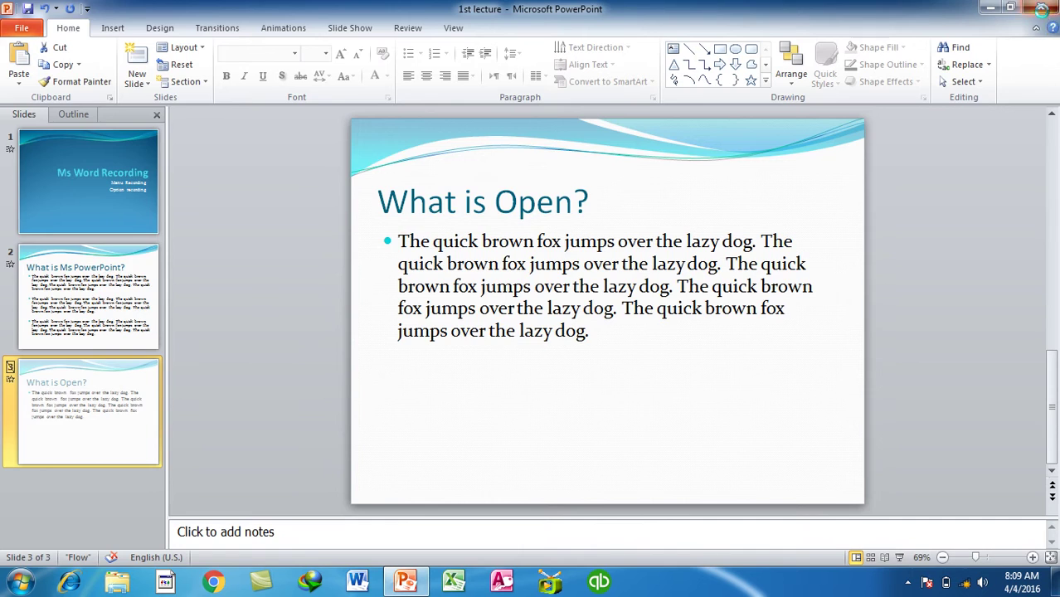
left_click(1040, 7)
double_click(25, 514)
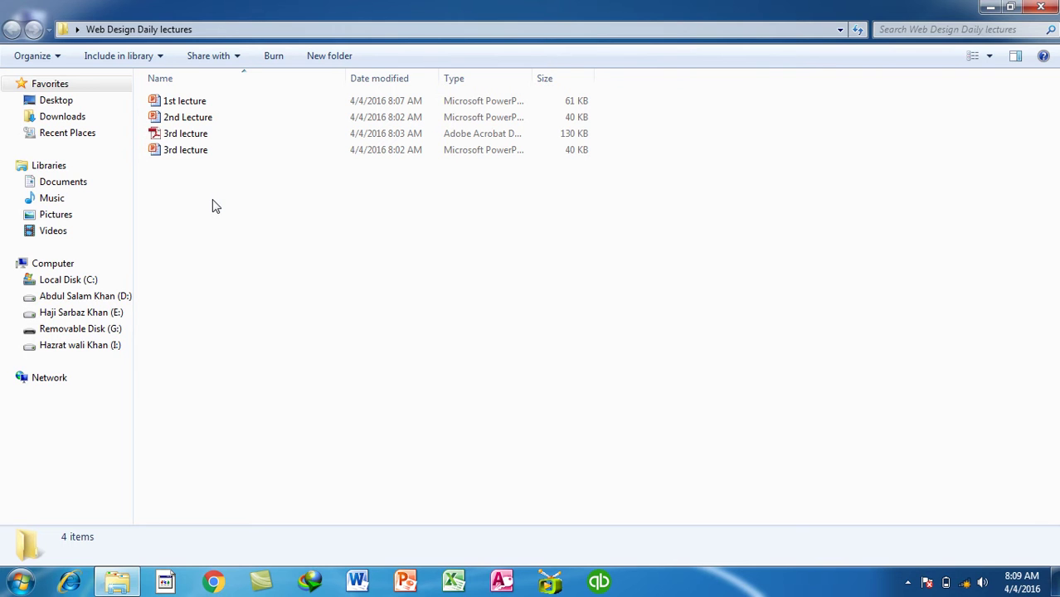
left_click(170, 103)
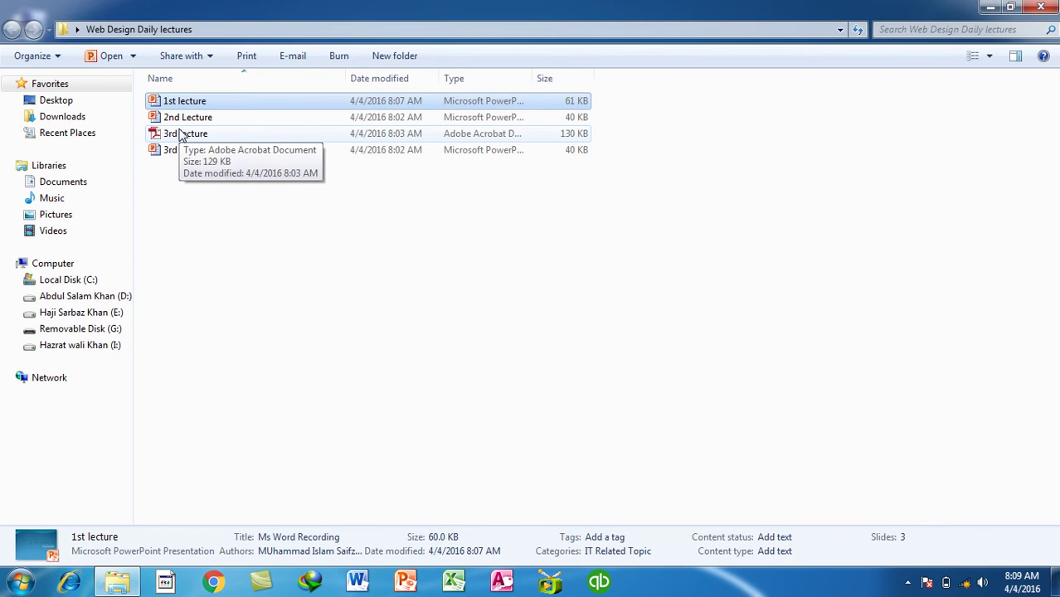
left_click(240, 269)
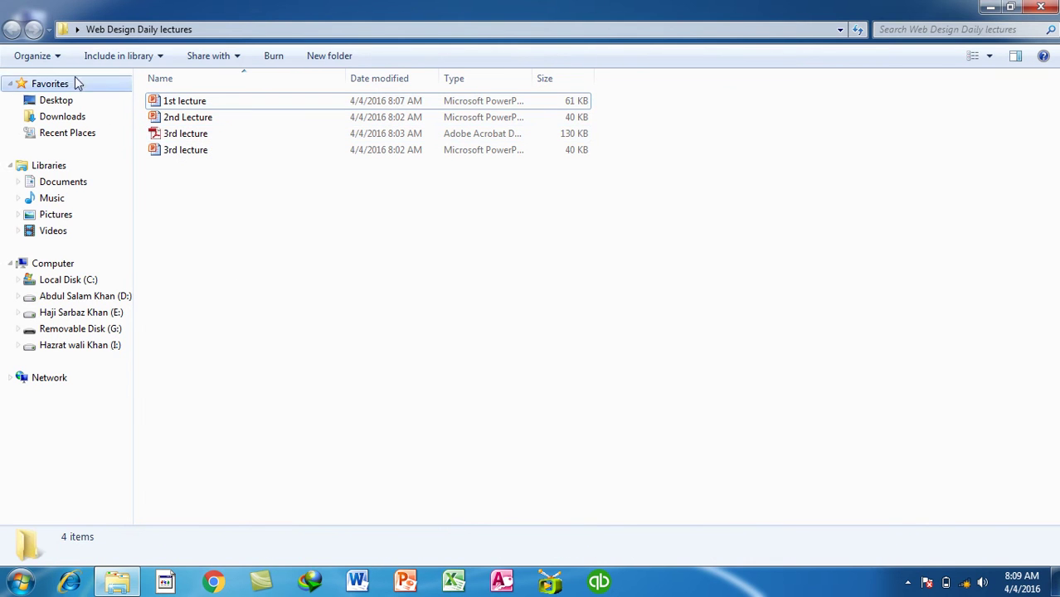
left_click(38, 56)
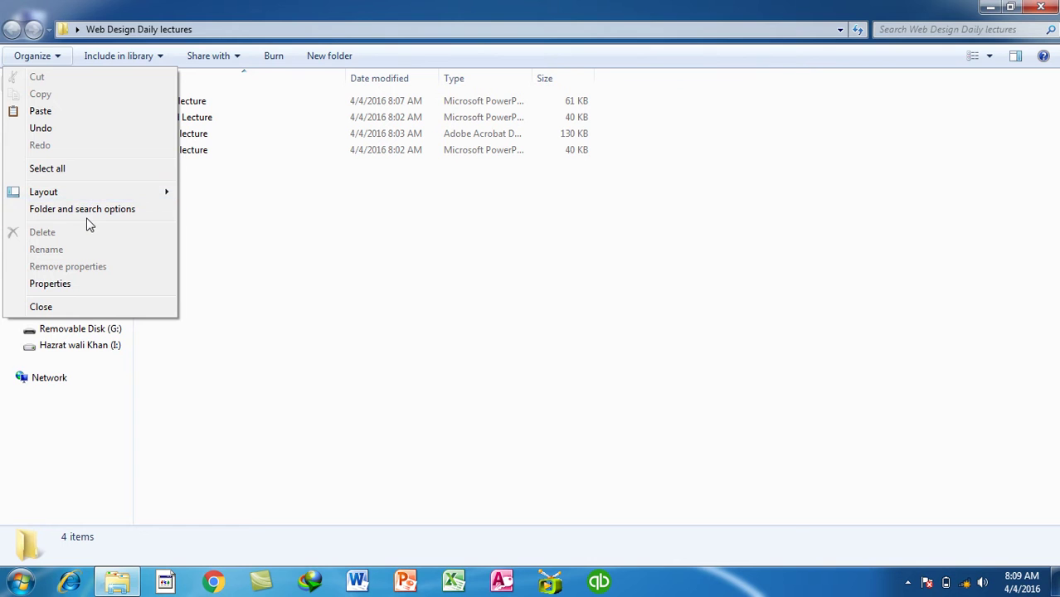
Uncheck 'Hide extensions for known file types' in Folder Options' View tab and apply it
left_click(89, 210)
left_click_drag(195, 71, 889, 43)
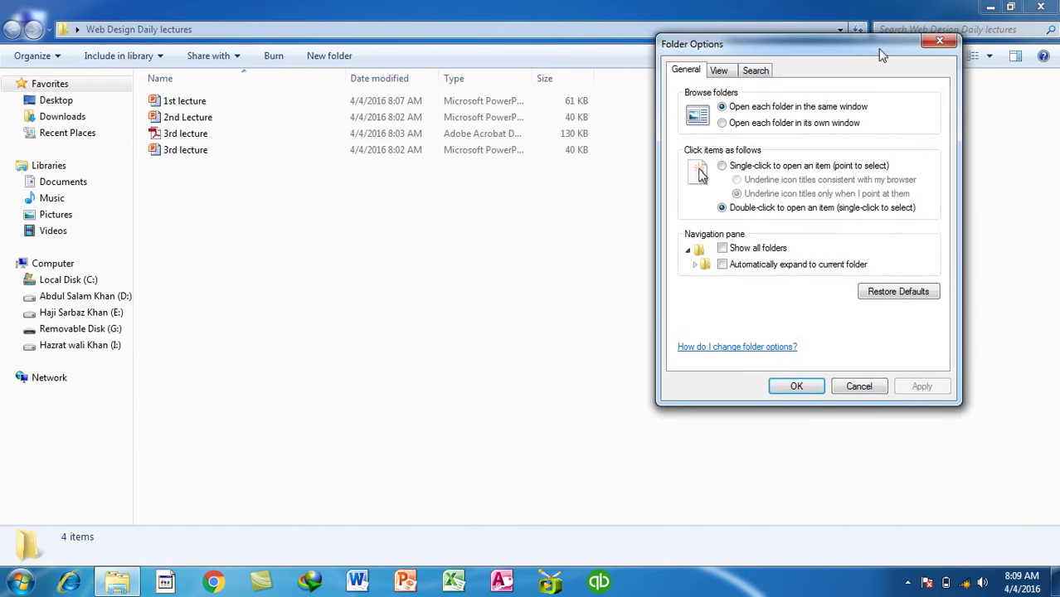
left_click(777, 72)
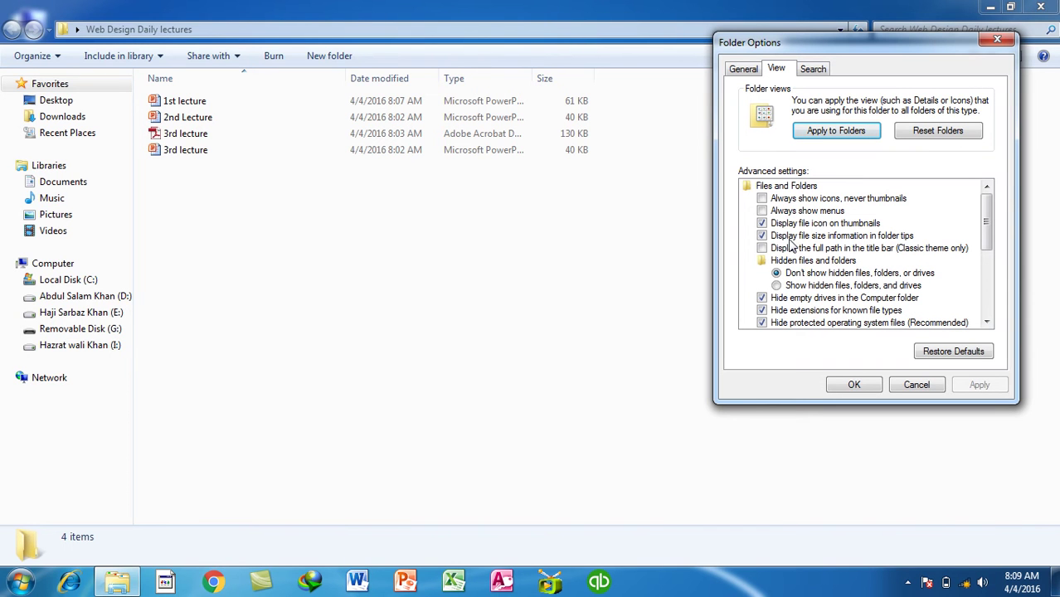
left_click(833, 313)
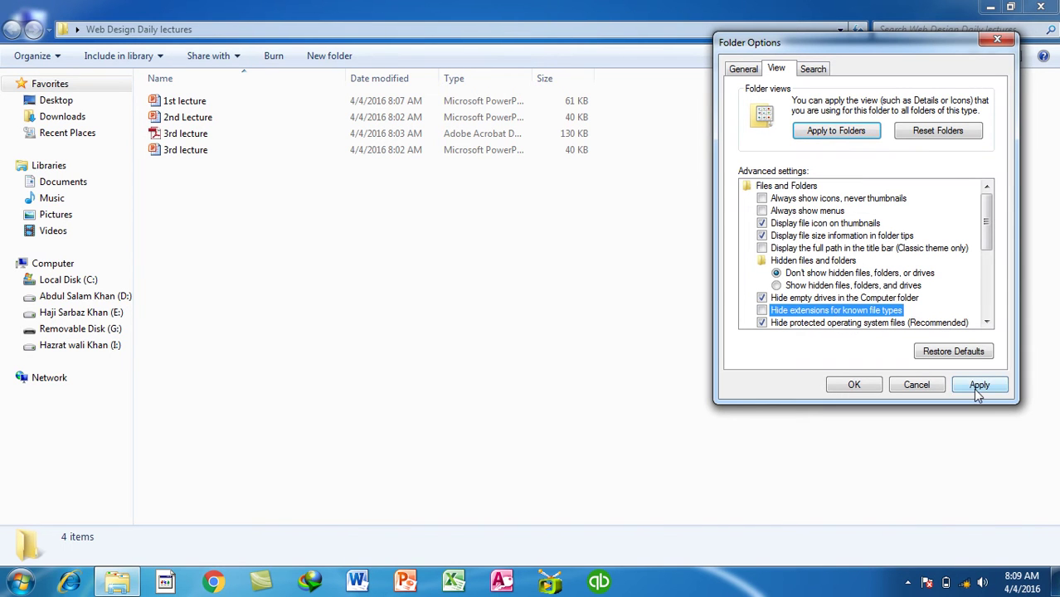
left_click(975, 388)
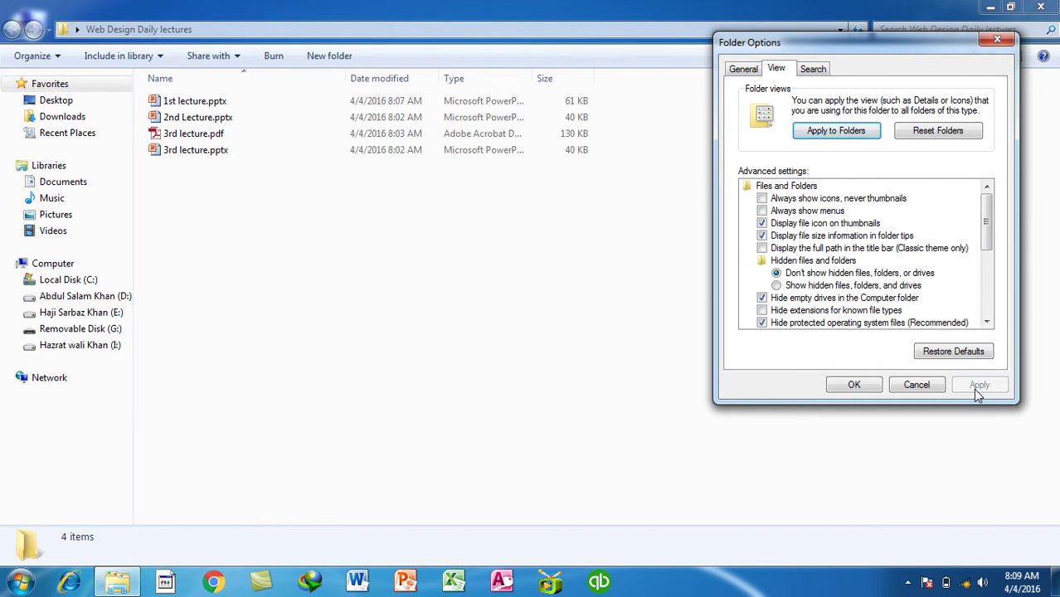
left_click(857, 387)
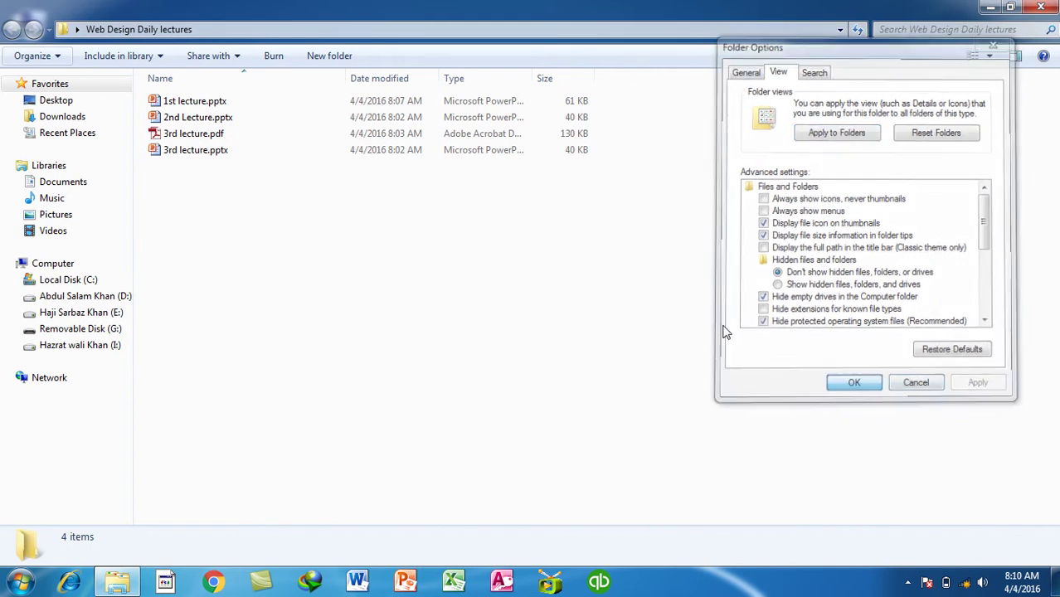
left_click(212, 103)
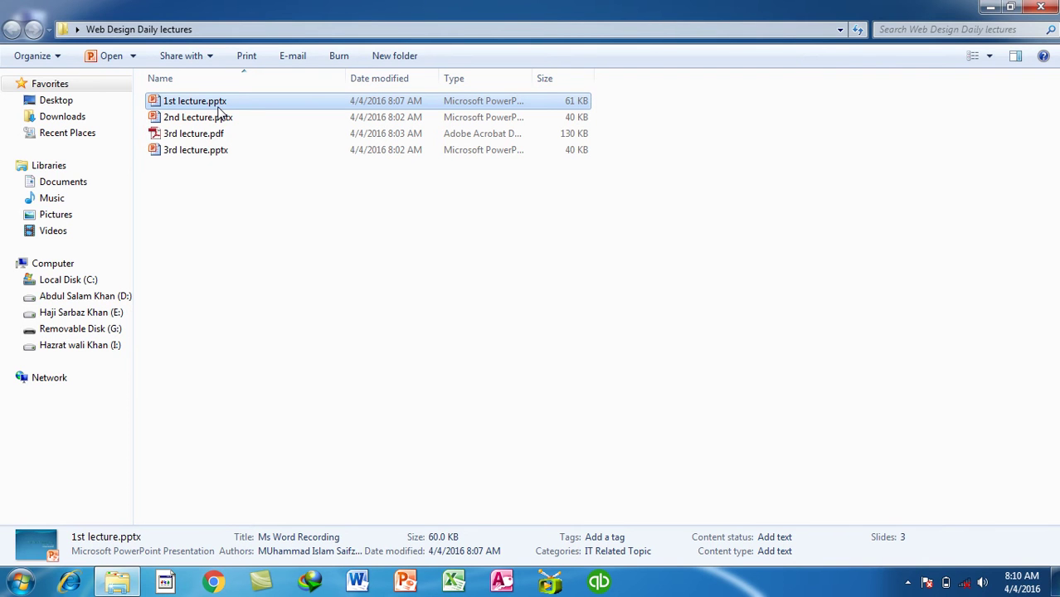
left_click(219, 105)
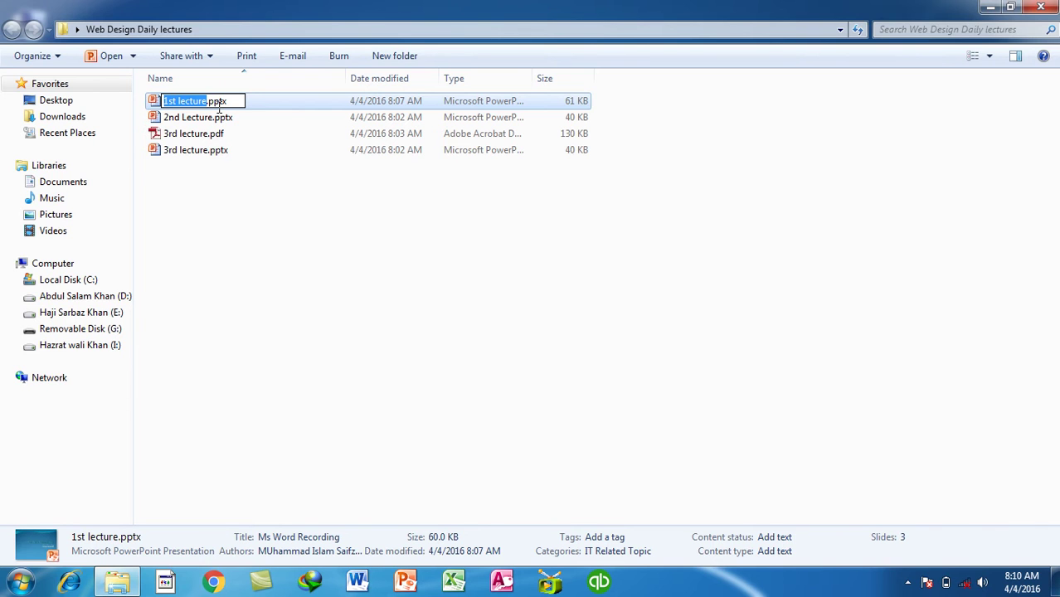
left_click(238, 101)
key("BackSpace")
key("BackSpace")
key("BackSpace")
key("BackSpace")
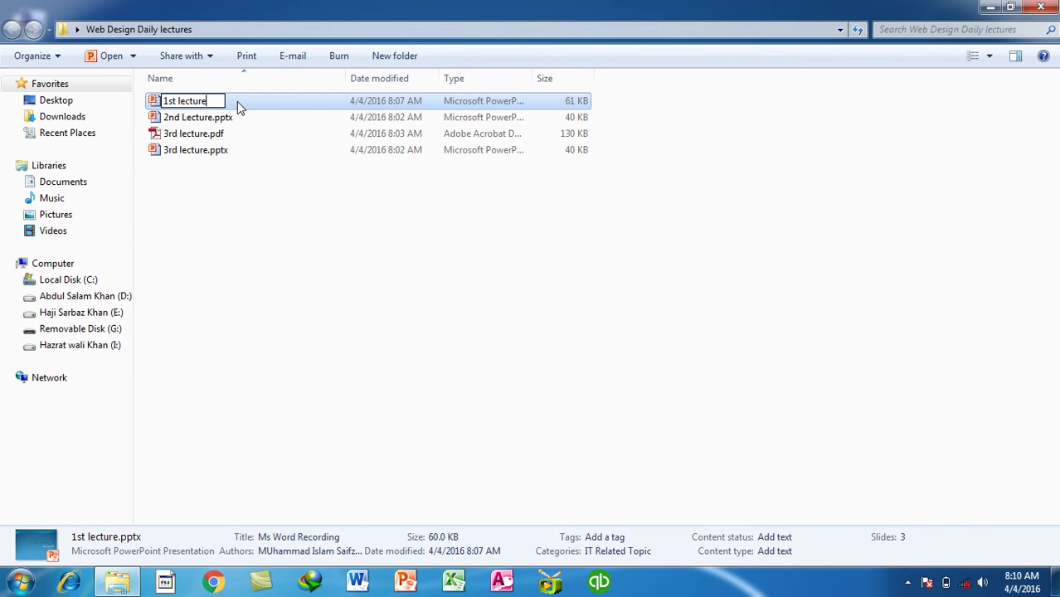
key("Return")
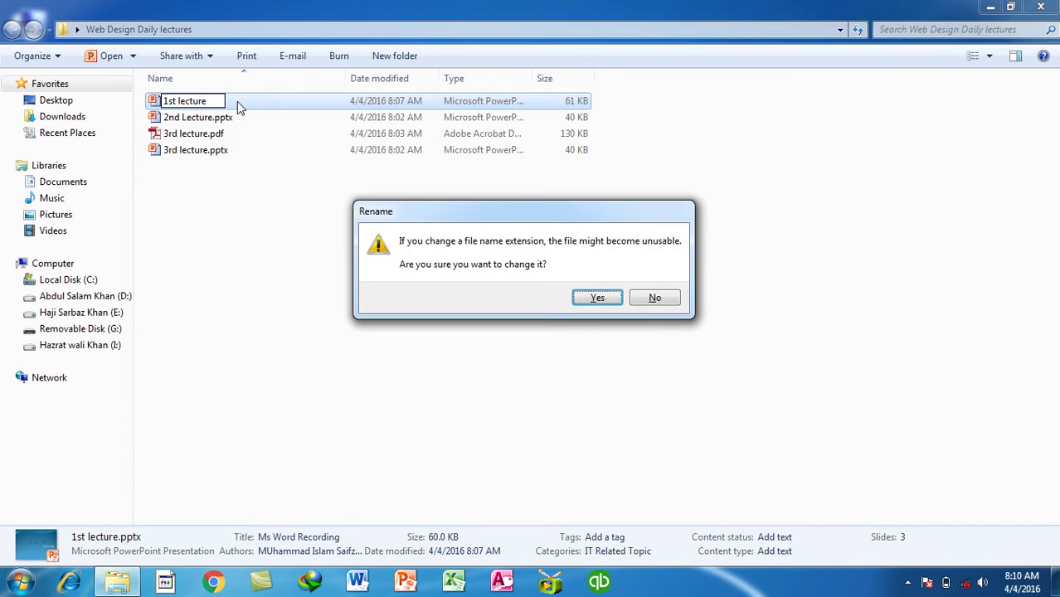
key("Return")
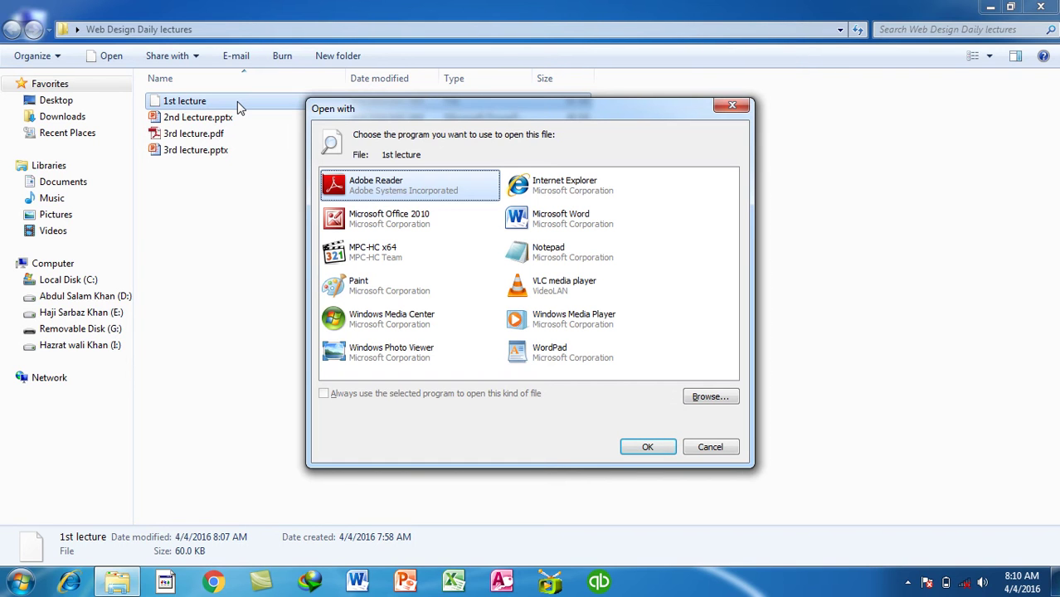
key("Escape")
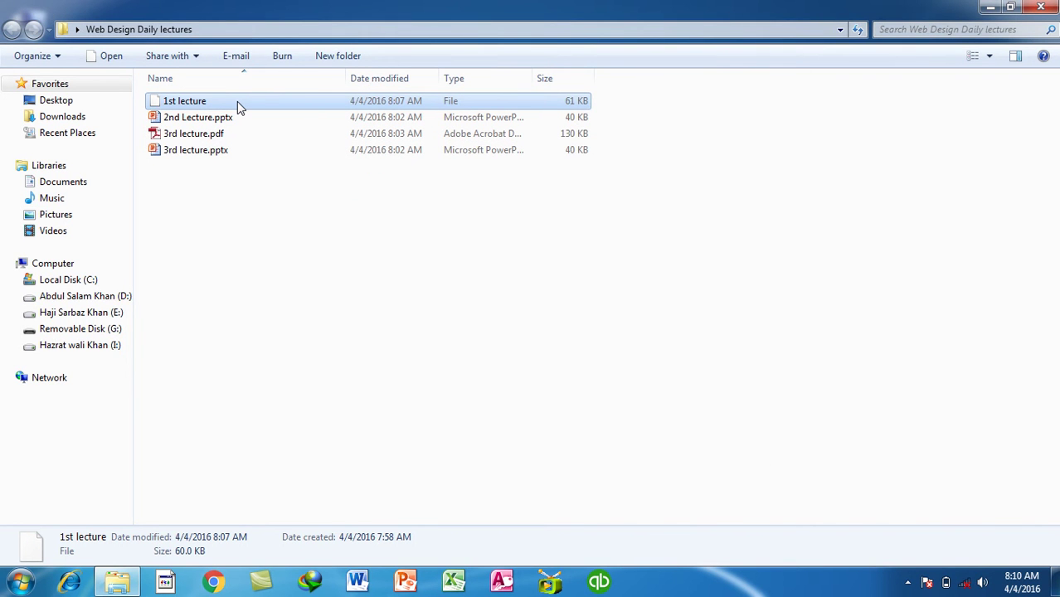
key("F2")
key("End")
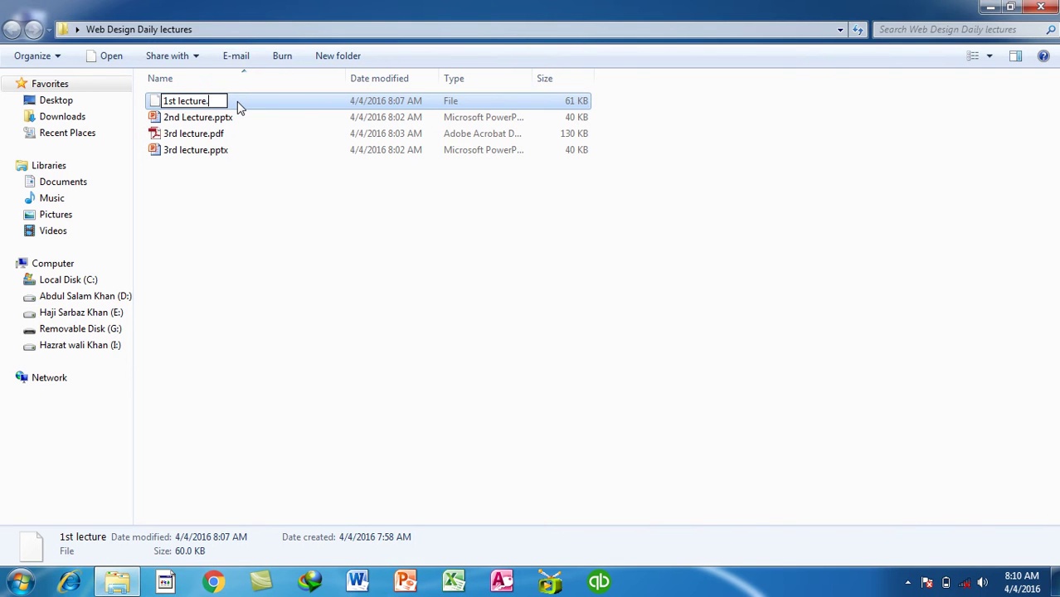
type("pptx")
key("Return")
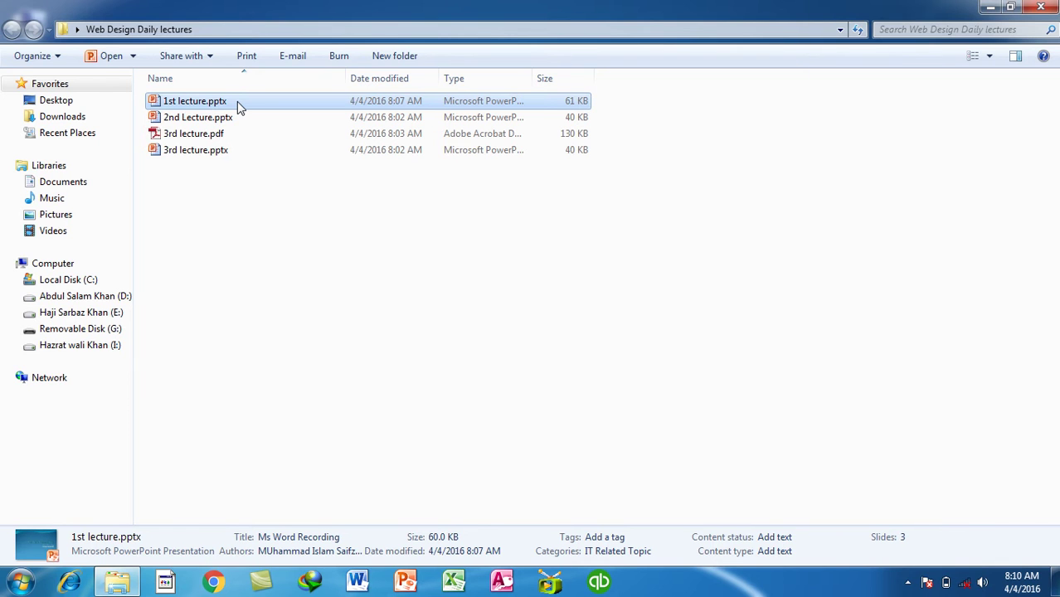
Rename 1st lecture.pptx to 1st lecture.avi and try playing it, closing the failed player
left_click(237, 102)
left_click(237, 102)
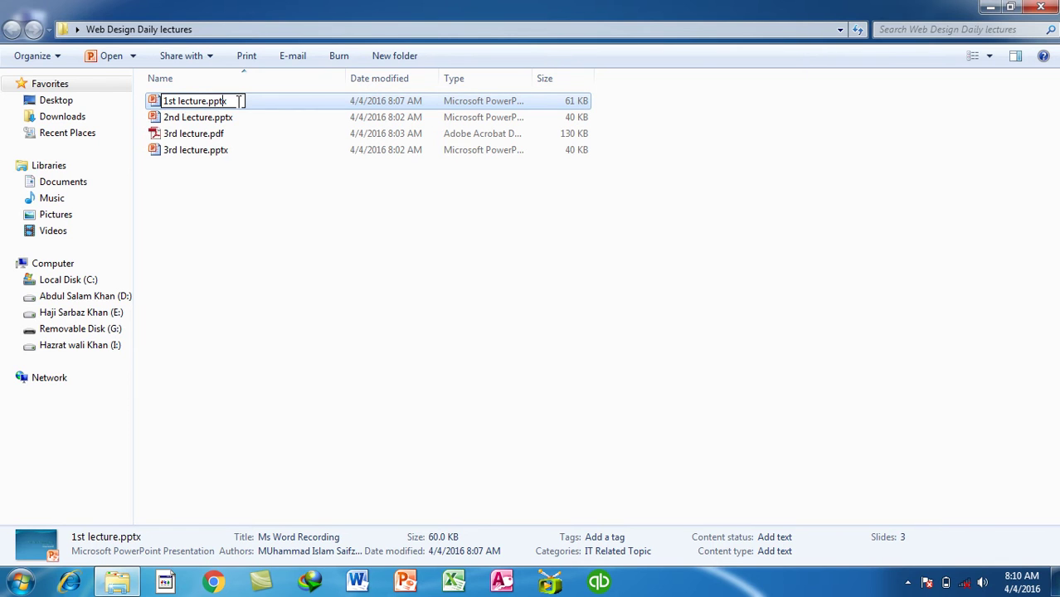
key("BackSpace")
key("BackSpace")
key("BackSpace")
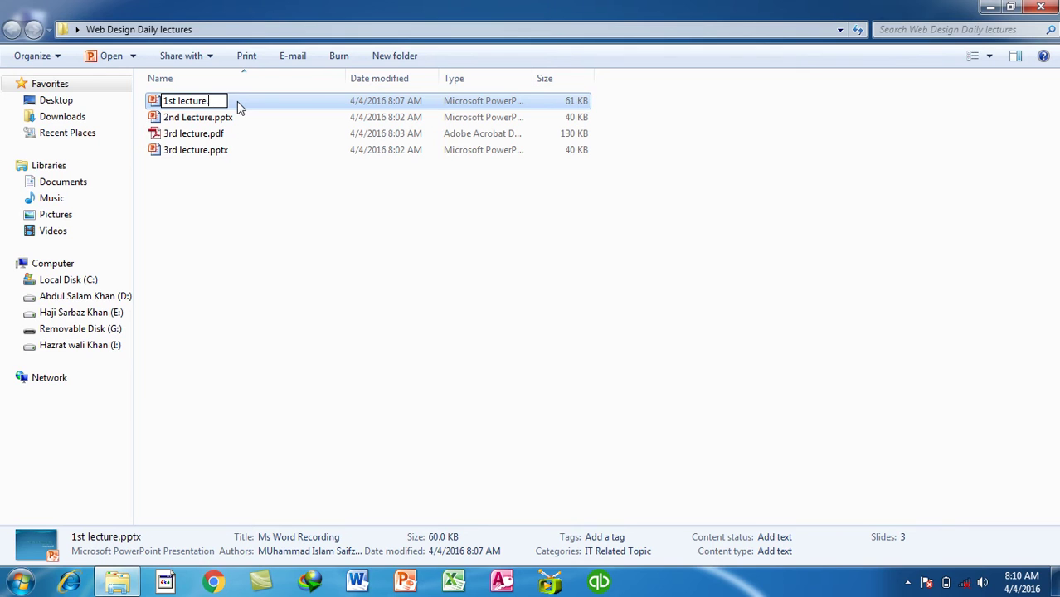
type("avi")
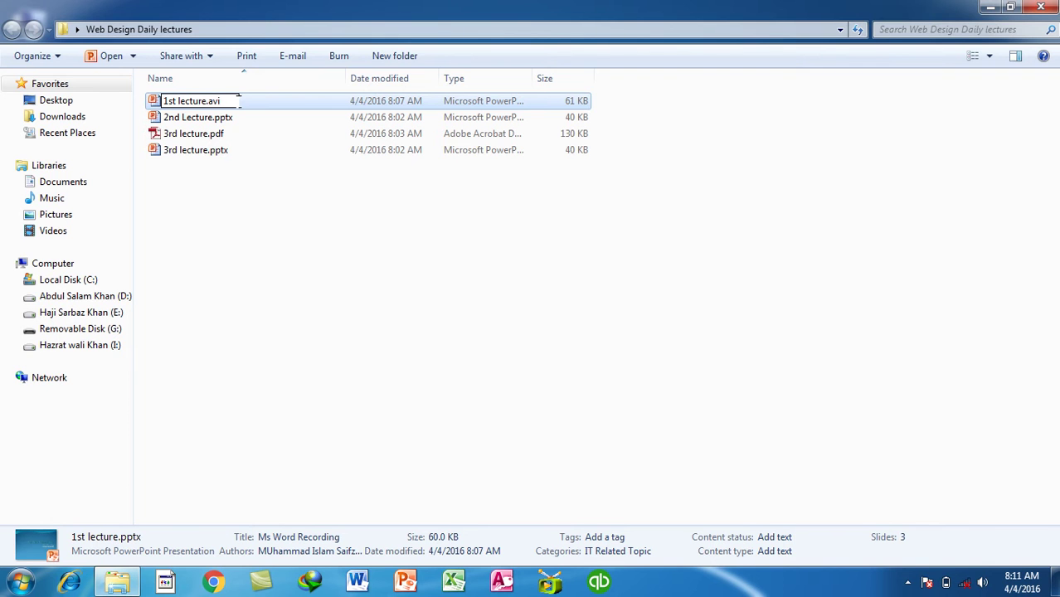
key("Return")
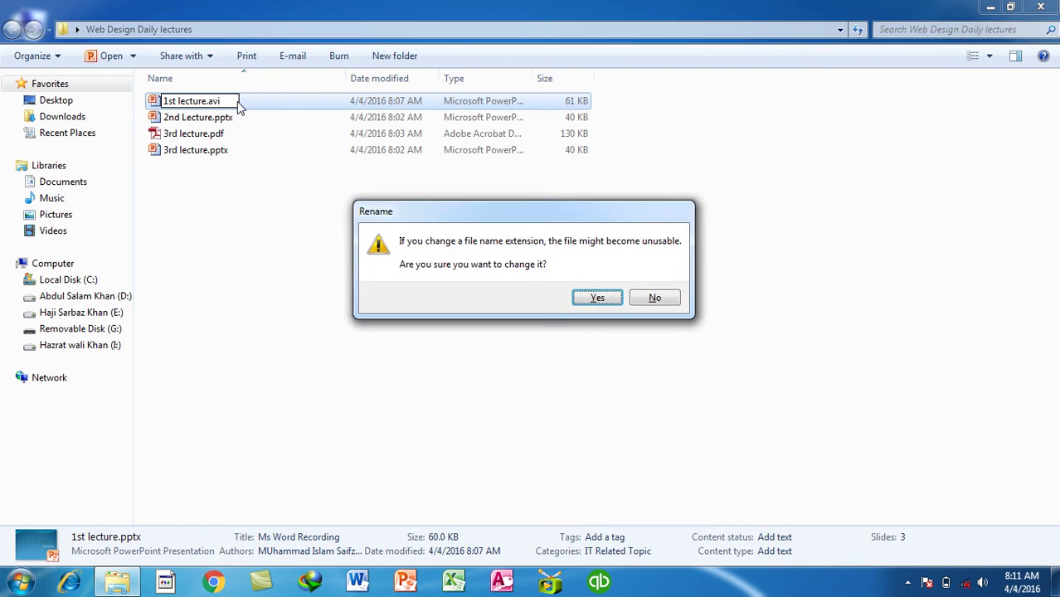
key("Return")
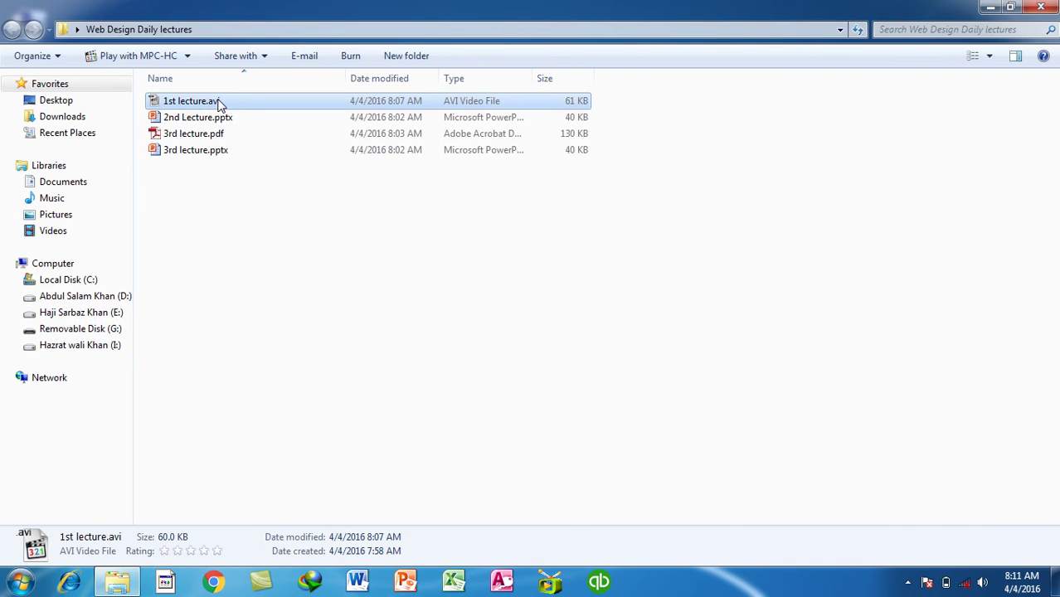
double_click(220, 101)
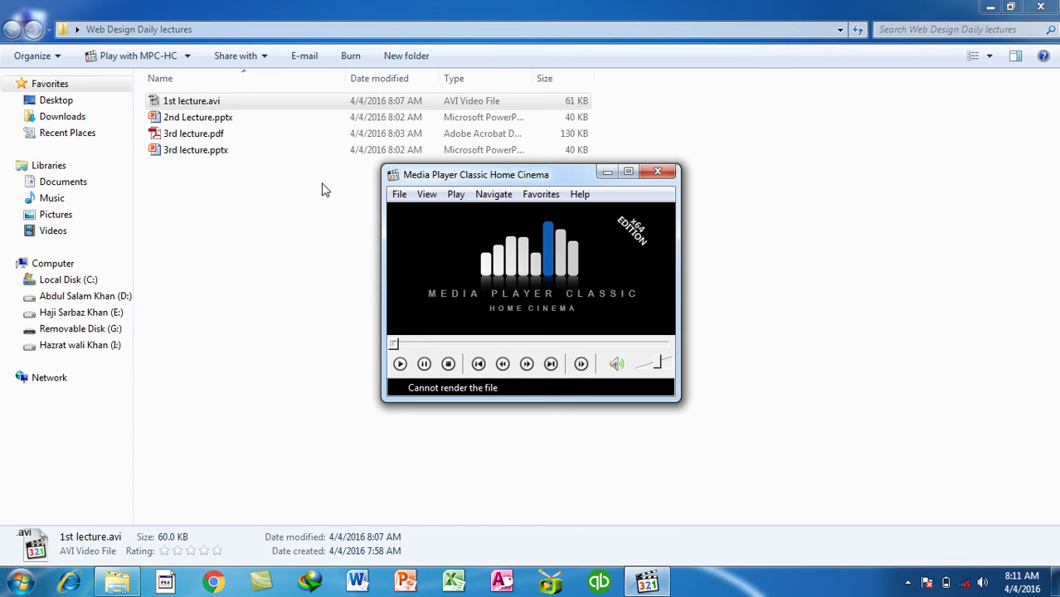
key("alt+F4")
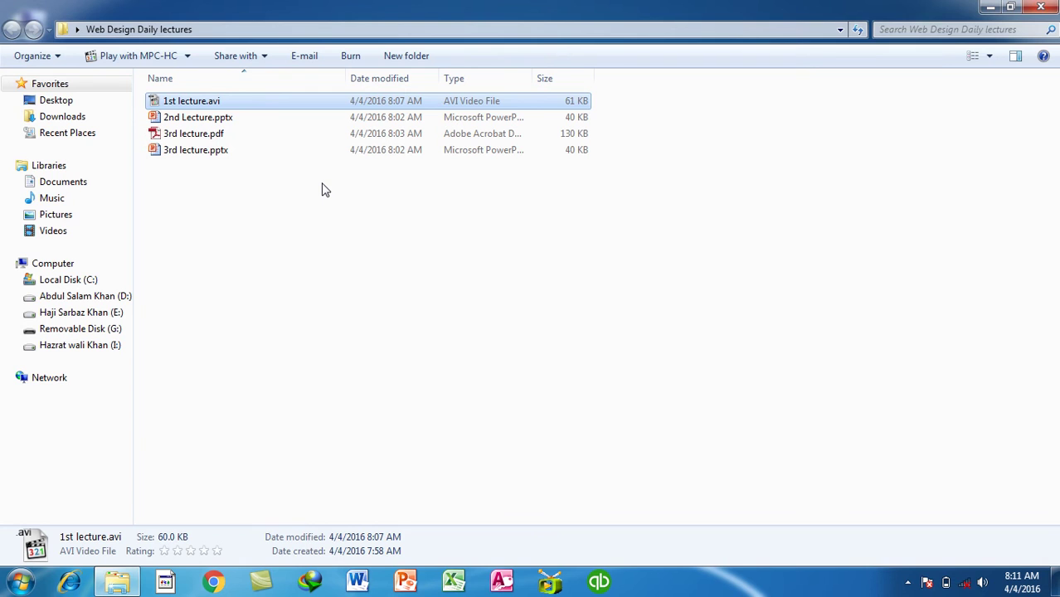
Rename 1st lecture.avi back to 1st lecture.pptx, confirming the extension change
key("F2")
key("End")
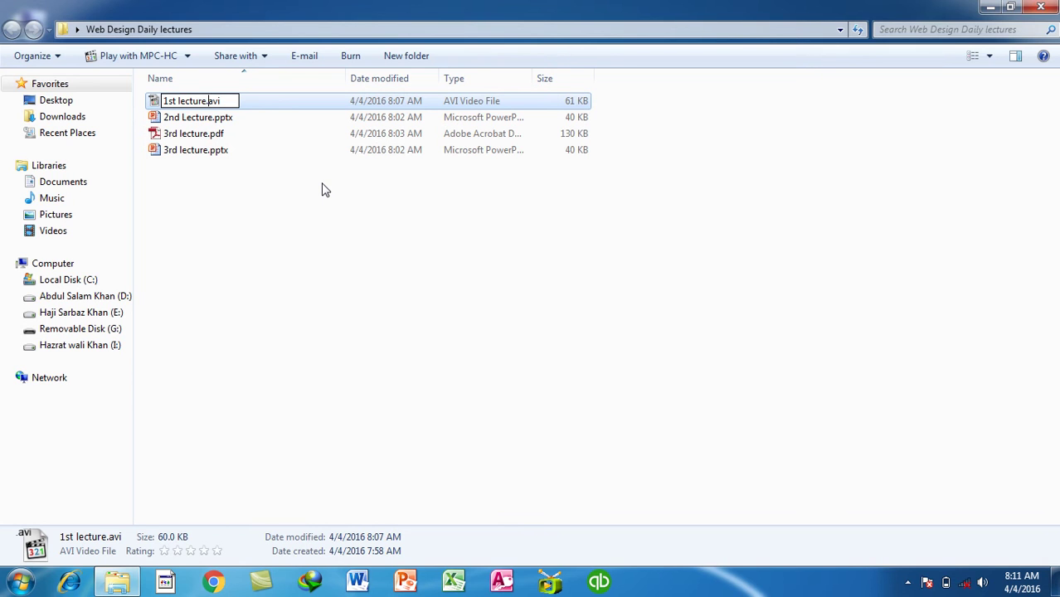
key("BackSpace")
key("BackSpace")
key("BackSpace")
type("pptx")
key("Return")
key("Return")
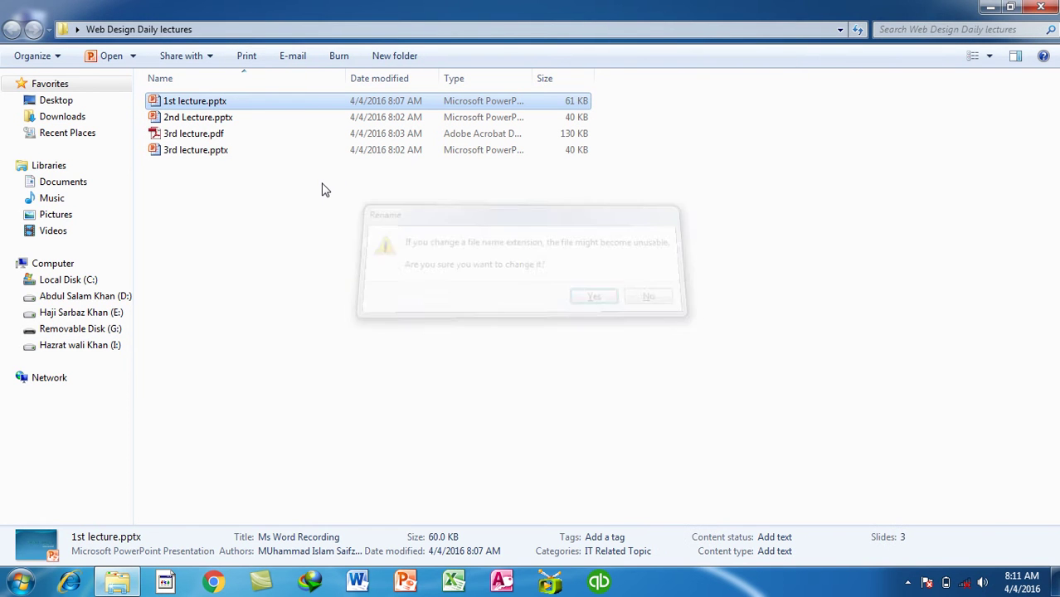
key("Return")
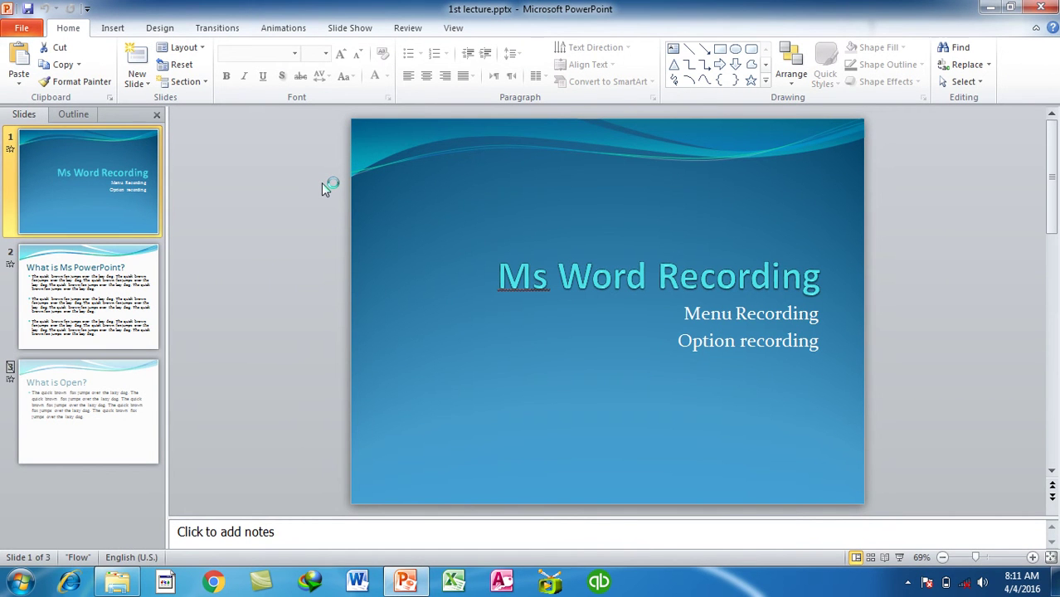
Launch Word via winword and generate three sample paragraphs with =rand()
key("super+d")
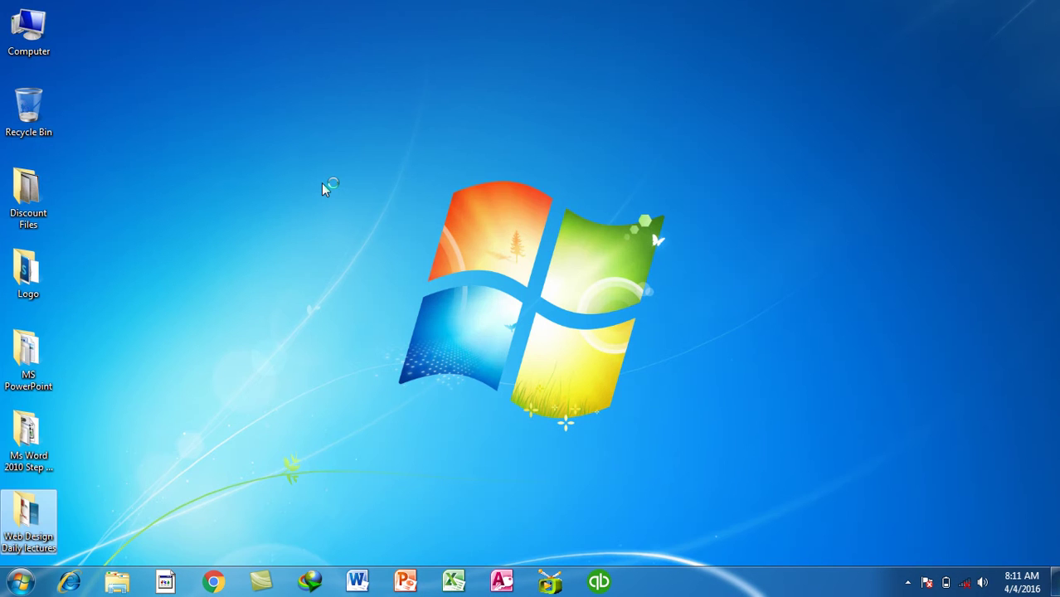
key("super+r")
key("BackSpace")
type("winword")
key("Return")
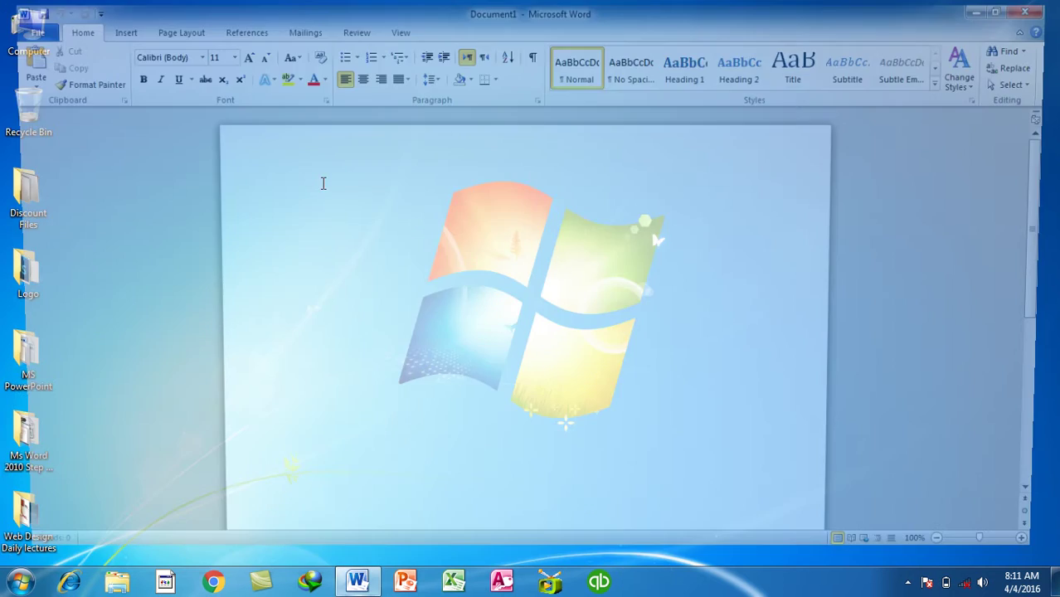
type("=rand()")
key("Return")
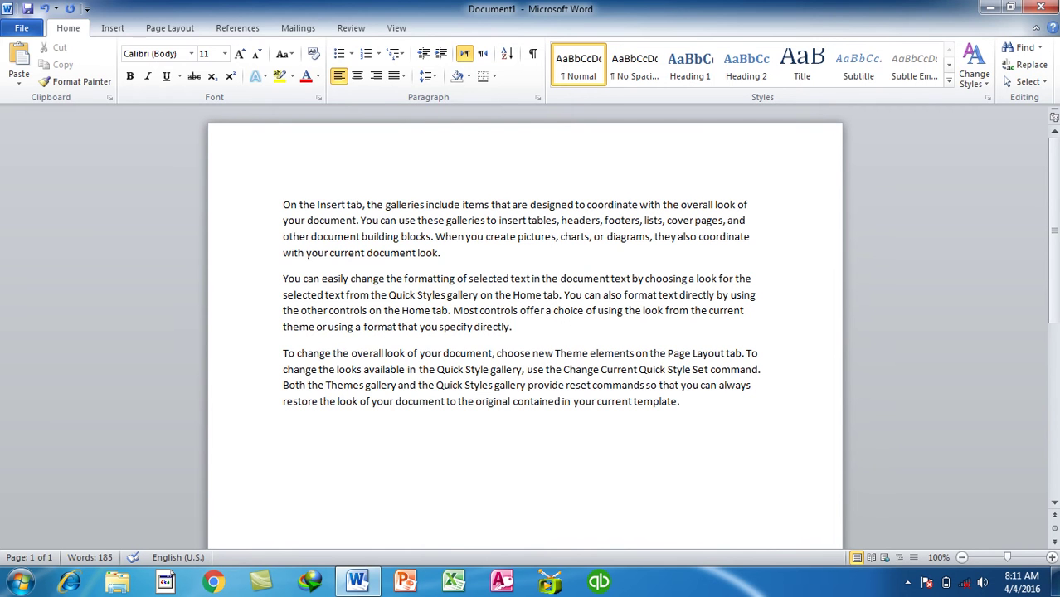
Save the document to the Desktop under the name Islam
key("ctrl+s")
left_click(62, 138)
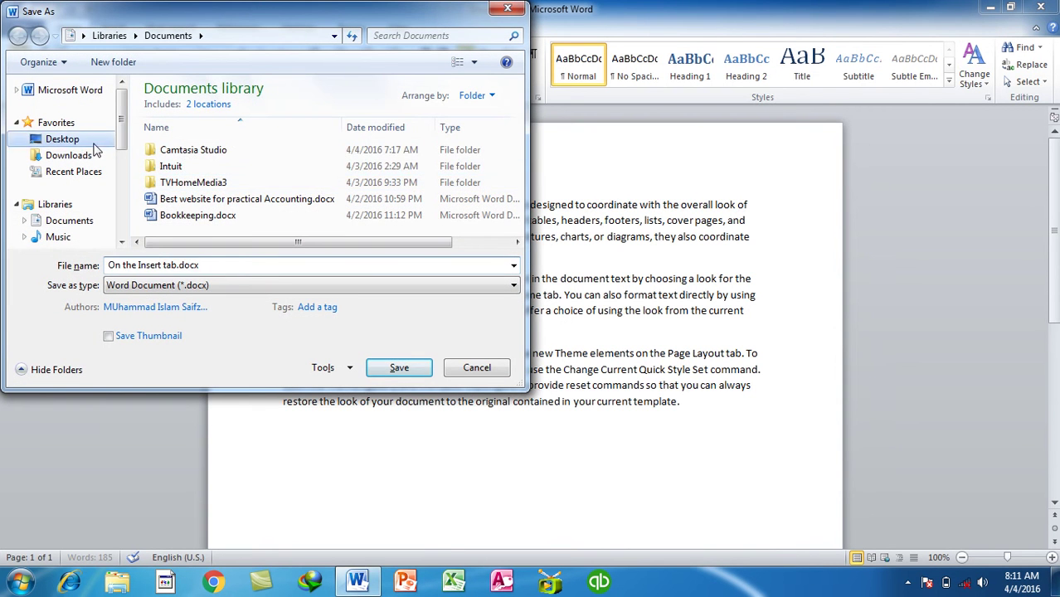
left_click(221, 264)
type("Islam")
key("Return")
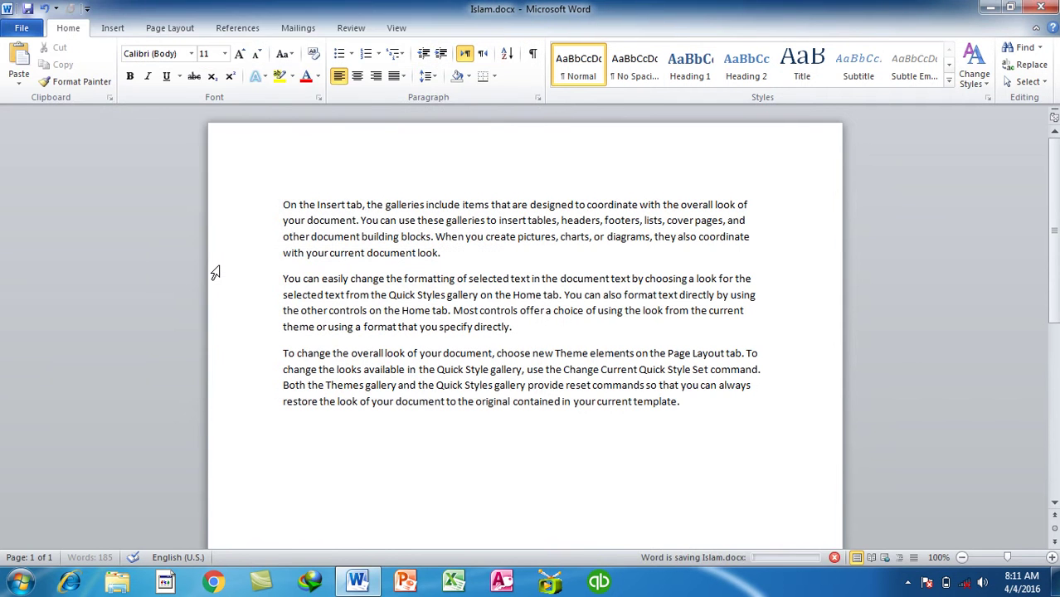
Close Word and rename Islam.docx to Islam.Xlxc, accepting the extension change warning
left_click(1037, 7)
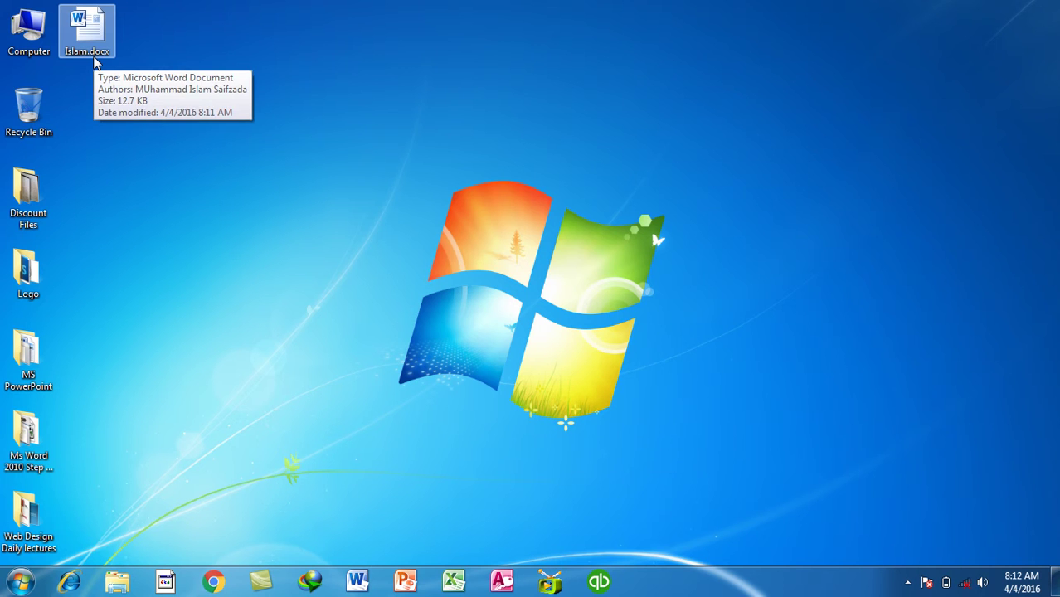
left_click(95, 50)
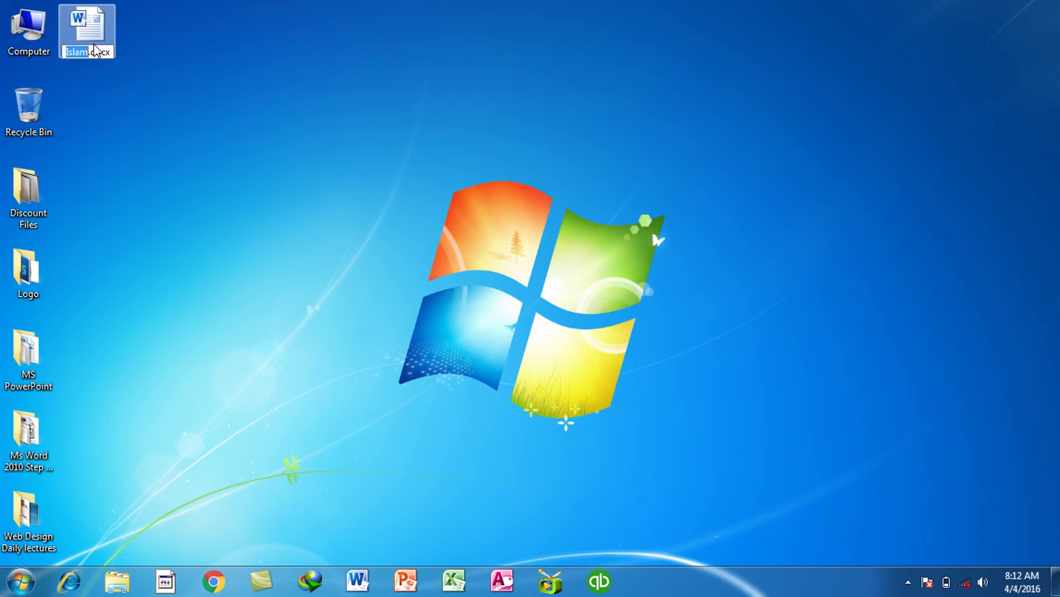
left_click(110, 51)
key("BackSpace")
key("BackSpace")
key("BackSpace")
key("BackSpace")
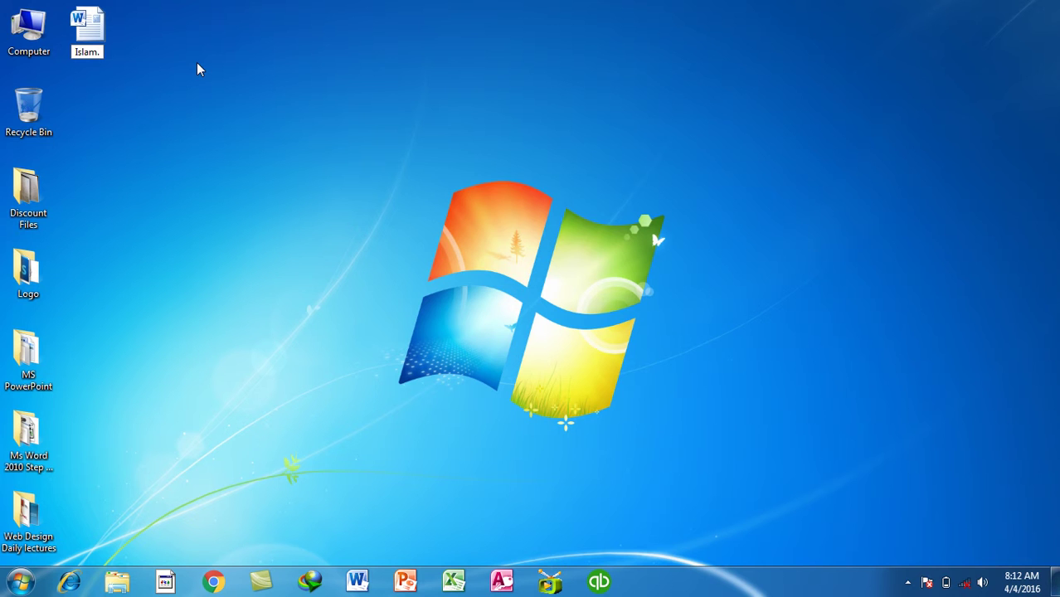
type("Xlx")
key("BackSpace")
type("xc")
key("Return")
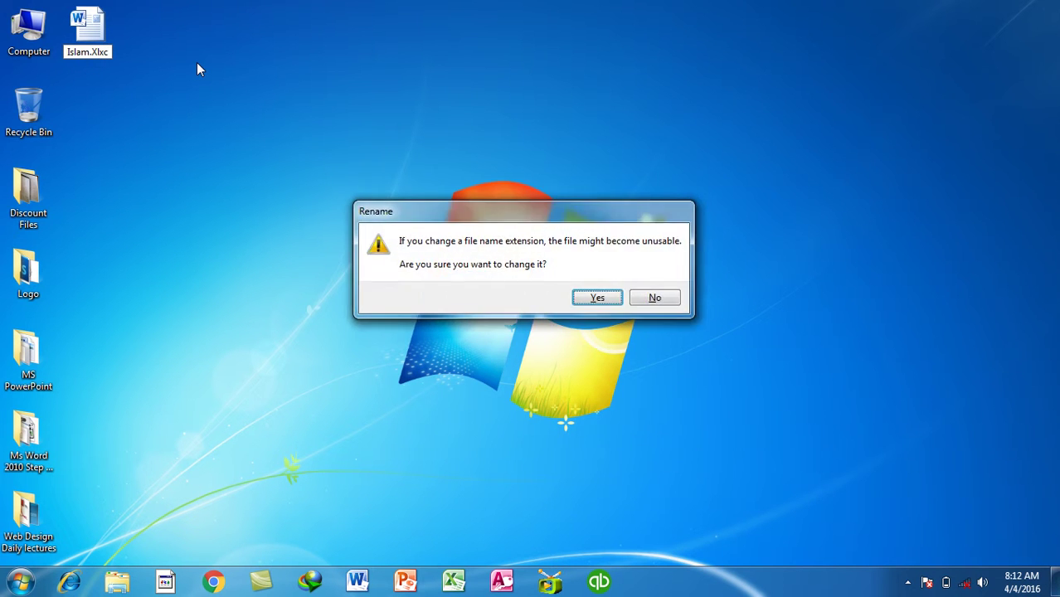
key("Return")
Correct the swapped letters so the file is named Islam.Xlcx
key("F2")
key("End")
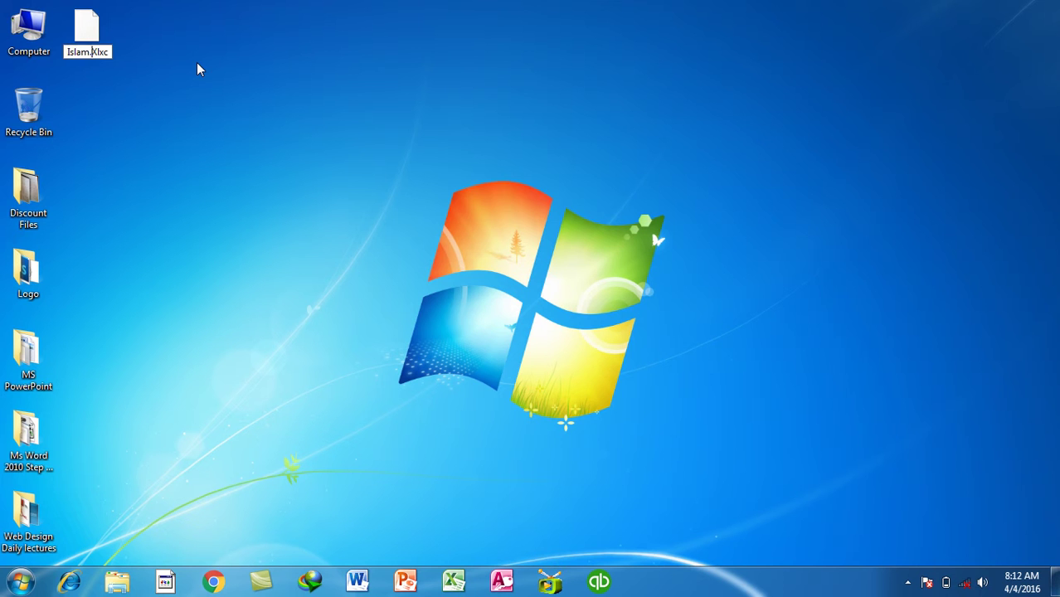
key("Left")
key("shift+Left")
type("c")
key("Delete")
type("x")
key("Return")
key("Return")
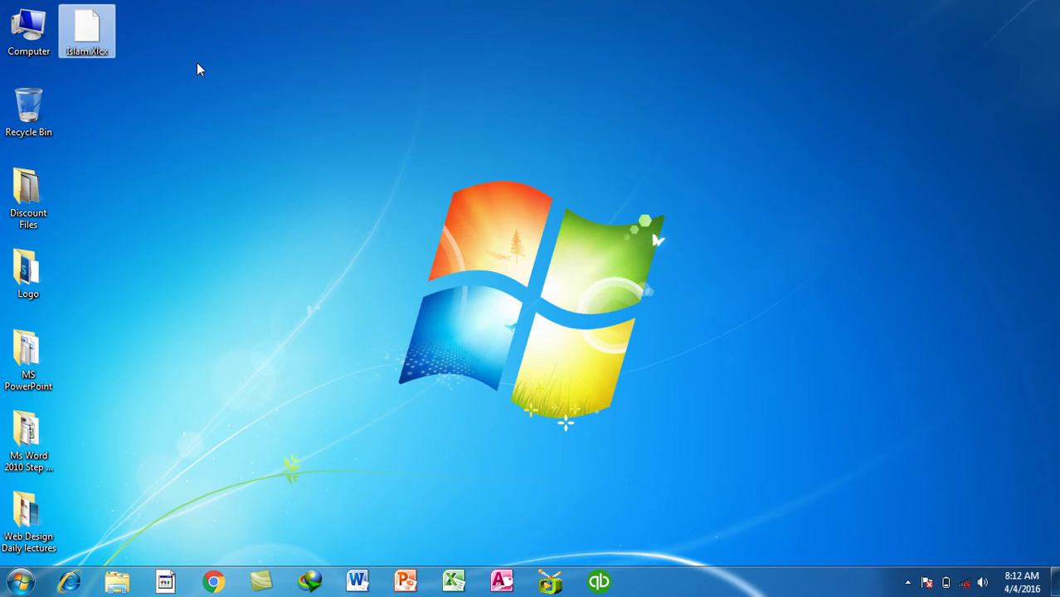
In the Run prompt, type Excel and trim it to 'Exce'
key("super+r")
type("Excel")
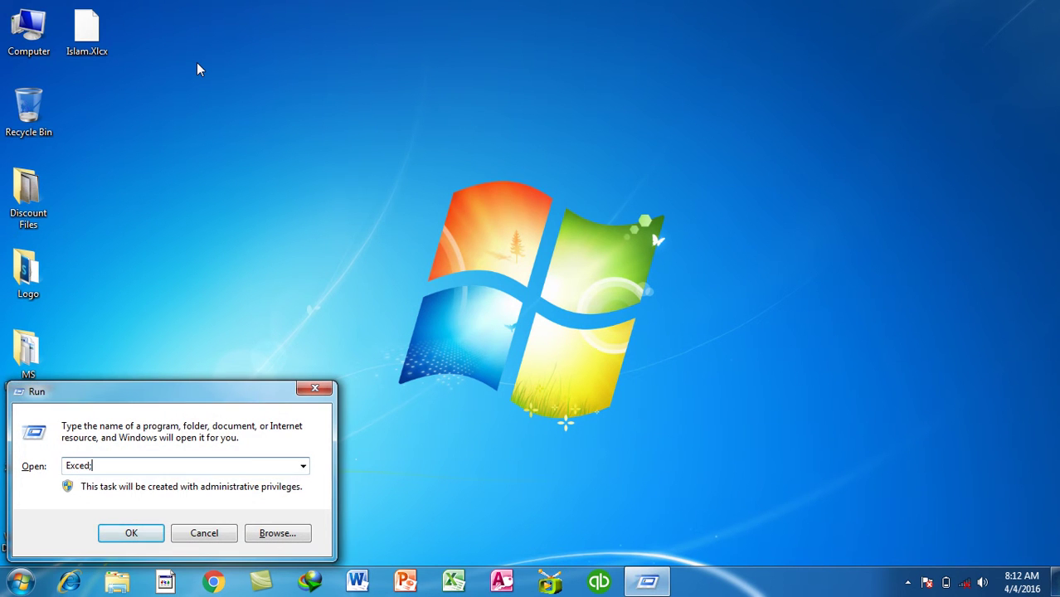
key("BackSpace")
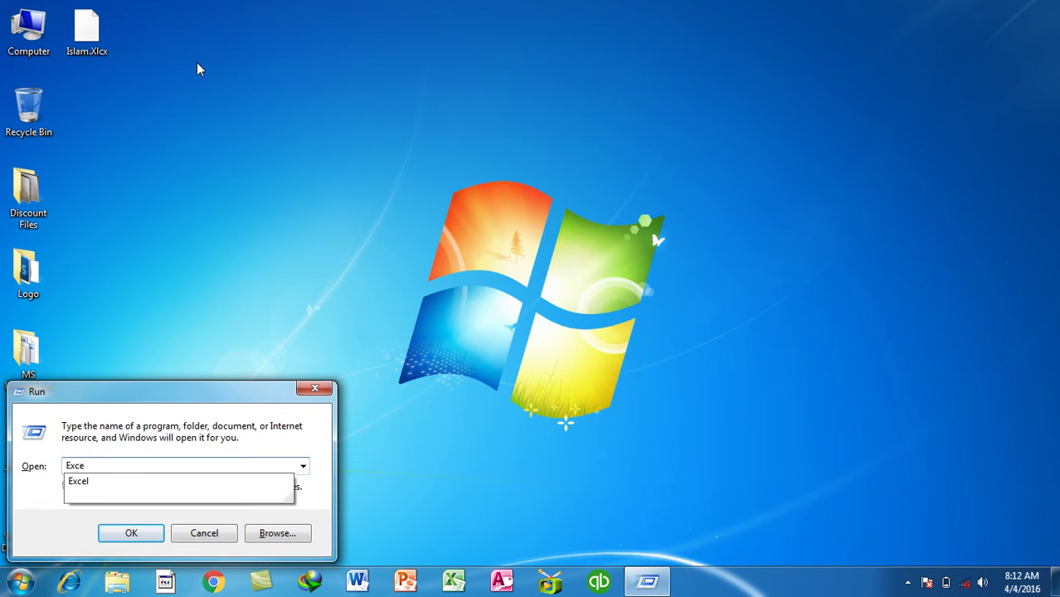
Dismiss Run and rename the file to Islam.Xlxs, accepting the extension warning
key("Escape")
key("Escape")
key("F2")
key("End")
key("BackSpace")
key("BackSpace")
type("xs")
key("Return")
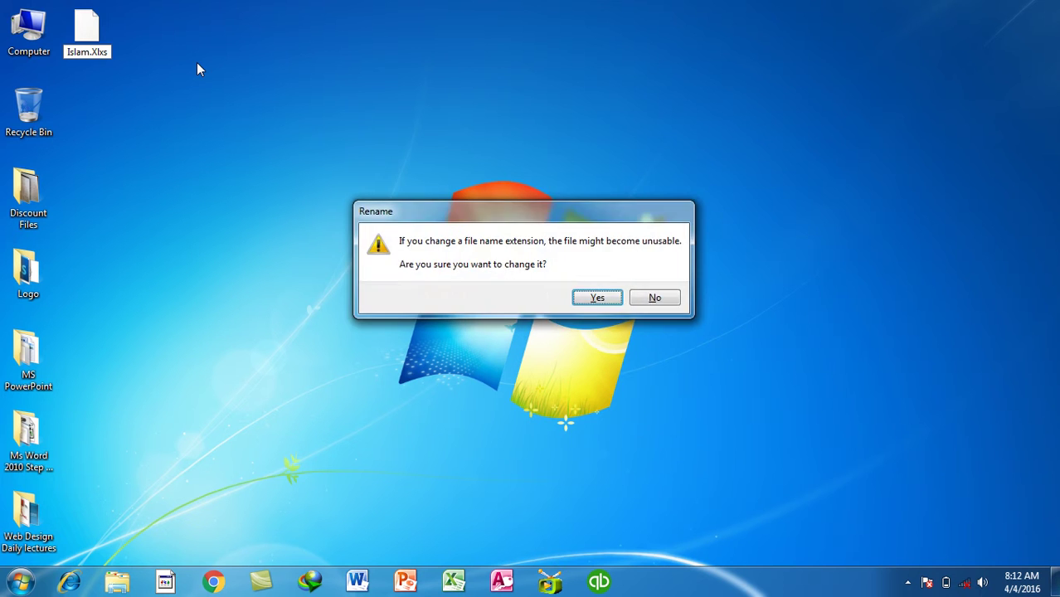
key("Return")
Correct the file name to Islam.Xlsx and accept the extension change
left_click(198, 63)
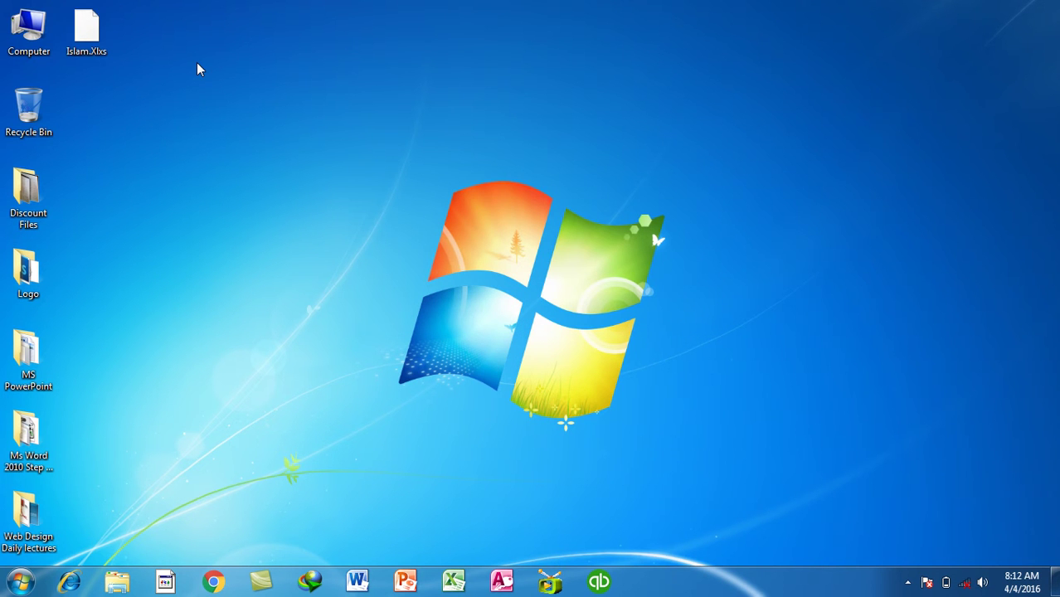
left_click(88, 36)
left_click(88, 36)
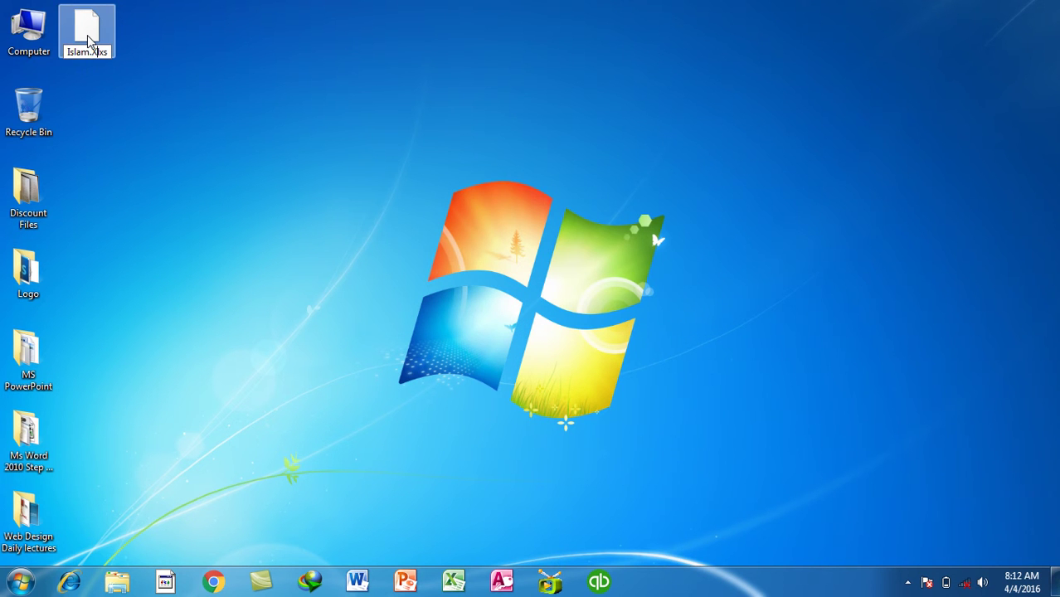
type("s")
key("Return")
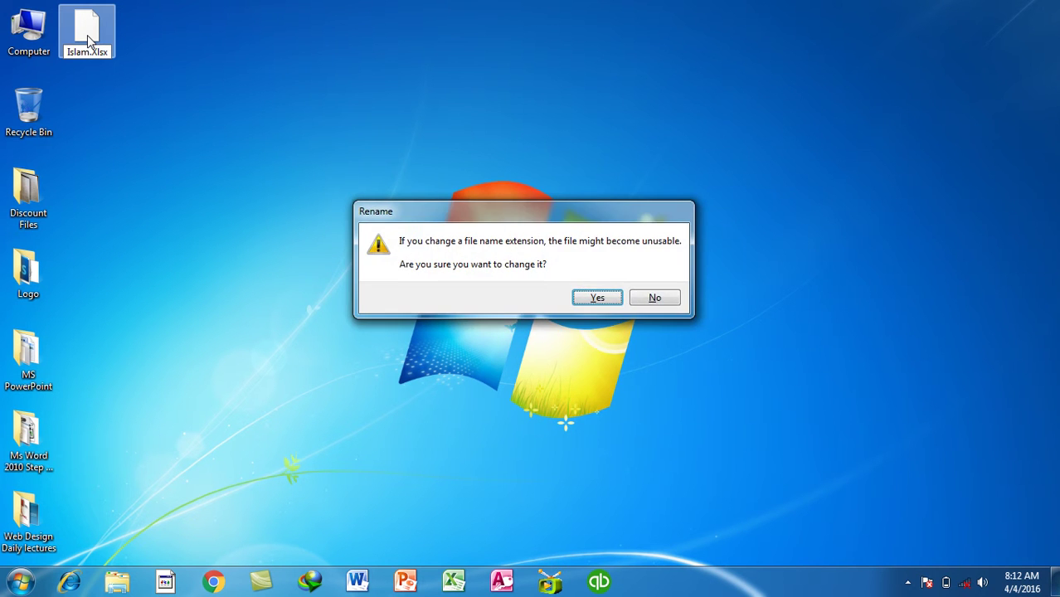
key("Return")
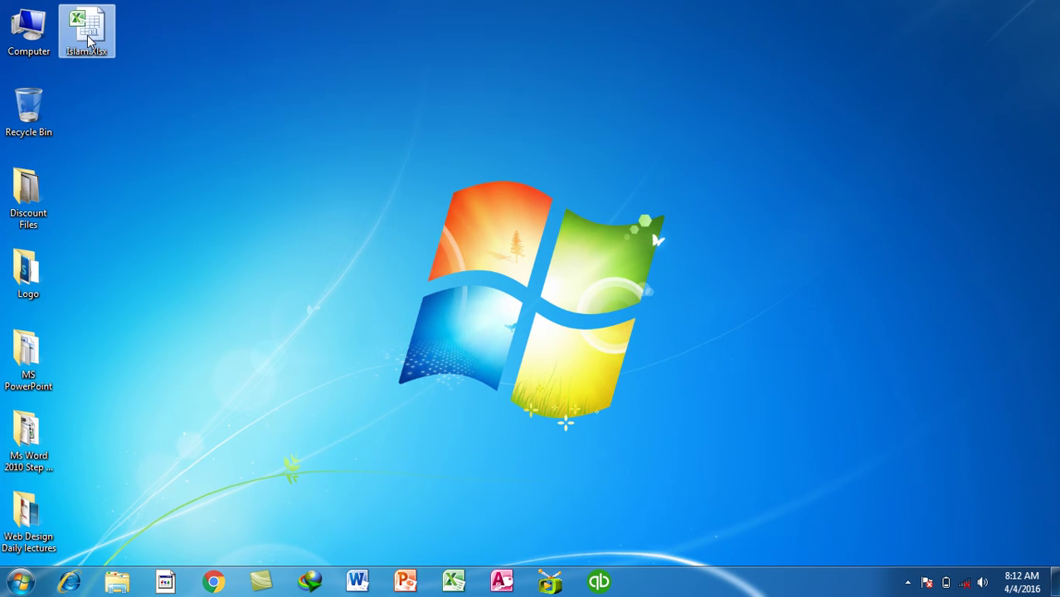
Open Islam.Xlsx, dismiss Excel's invalid file format error, and close Excel
double_click(90, 40)
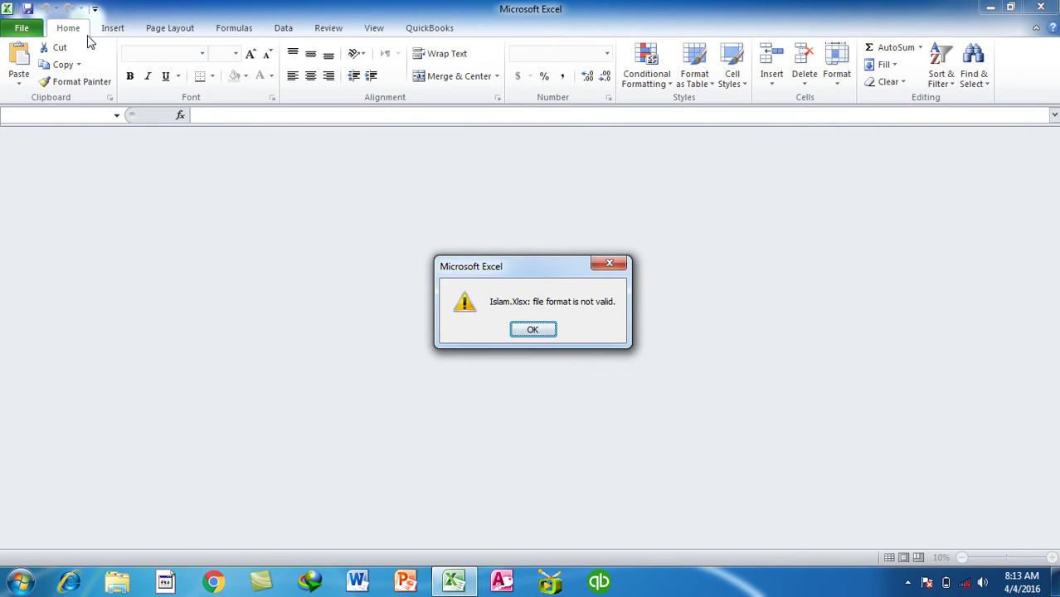
key("Return")
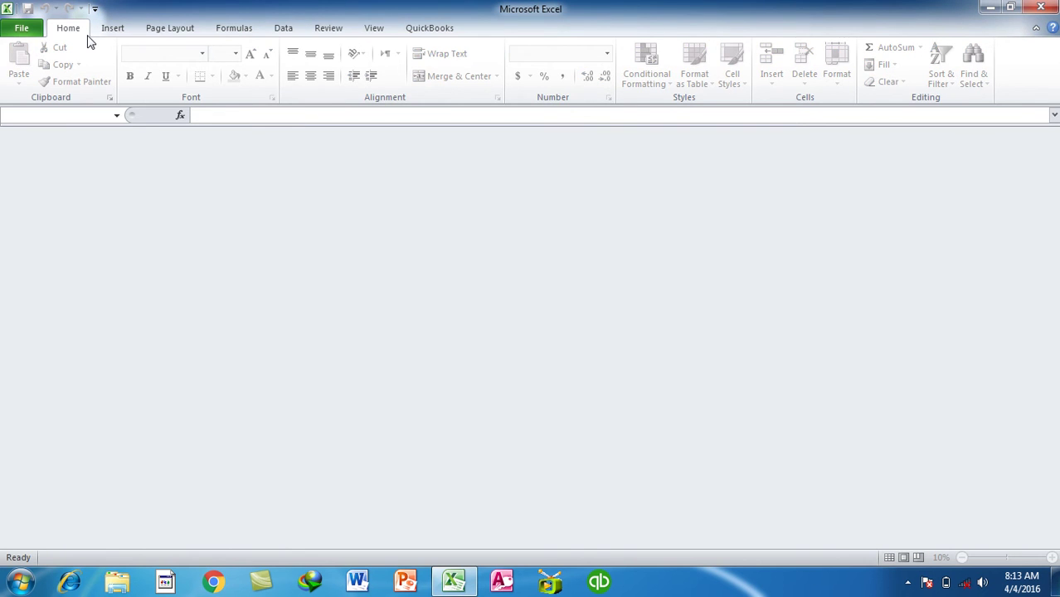
key("alt+F4")
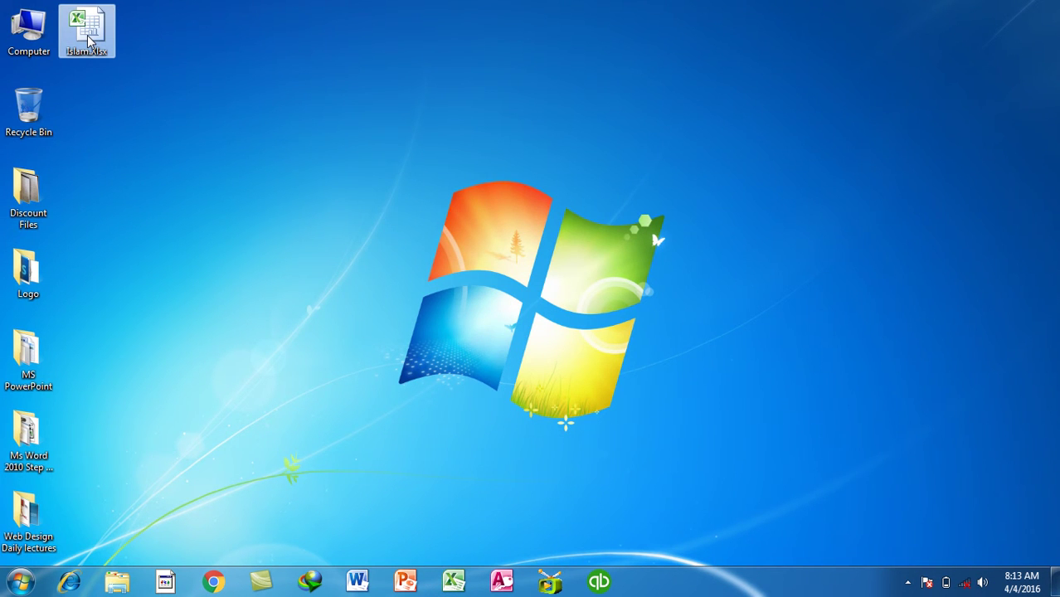
Rename the file to plain 'Islam' with no extension and try opening it
key("F2")
key("BackSpace")
key("BackSpace")
key("BackSpace")
type(".docx")
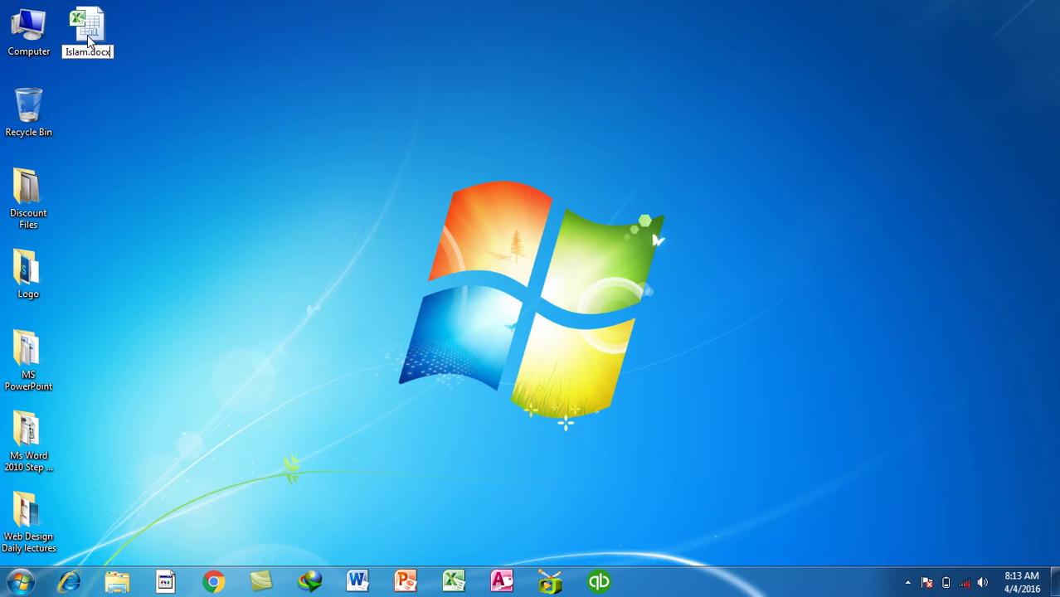
key("BackSpace")
key("BackSpace")
key("BackSpace")
key("BackSpace")
key("BackSpace")
key("Return")
key("Return")
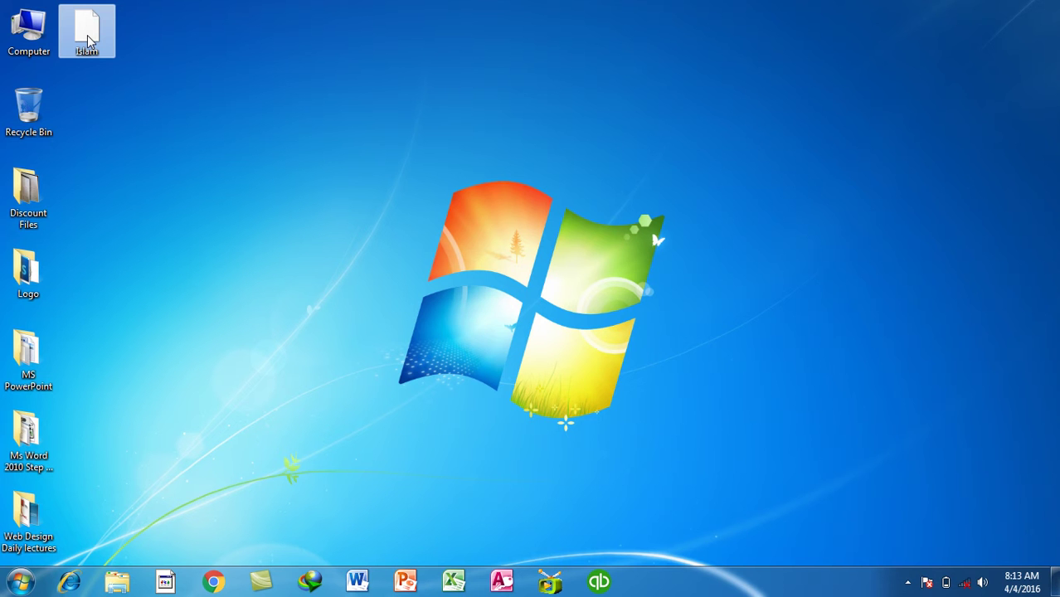
double_click(88, 38)
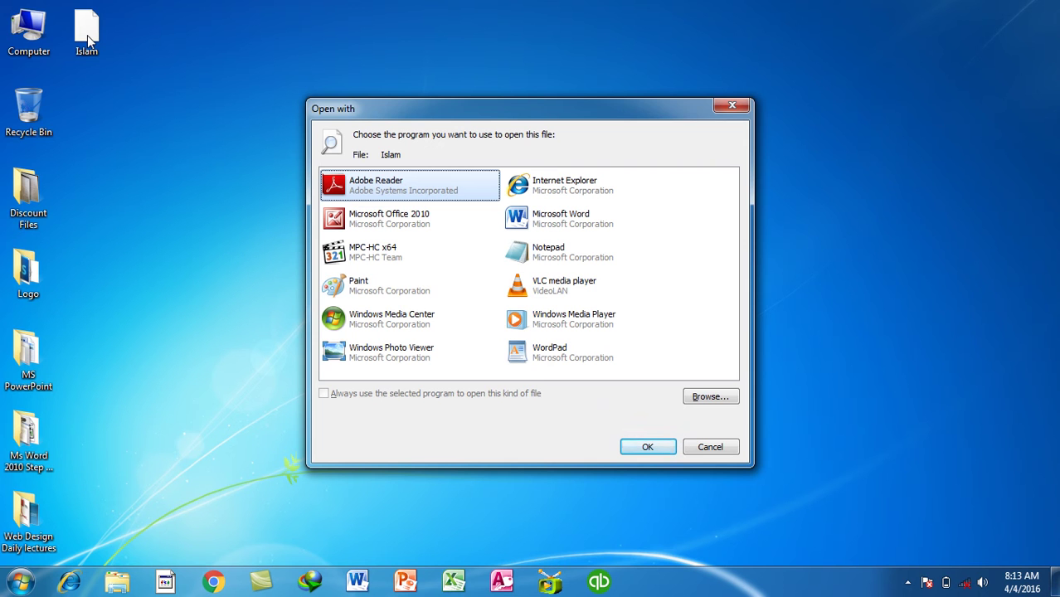
key("Escape")
Rename it to Islam.docx, open it in Word, close Word, and delete the file
key("F2")
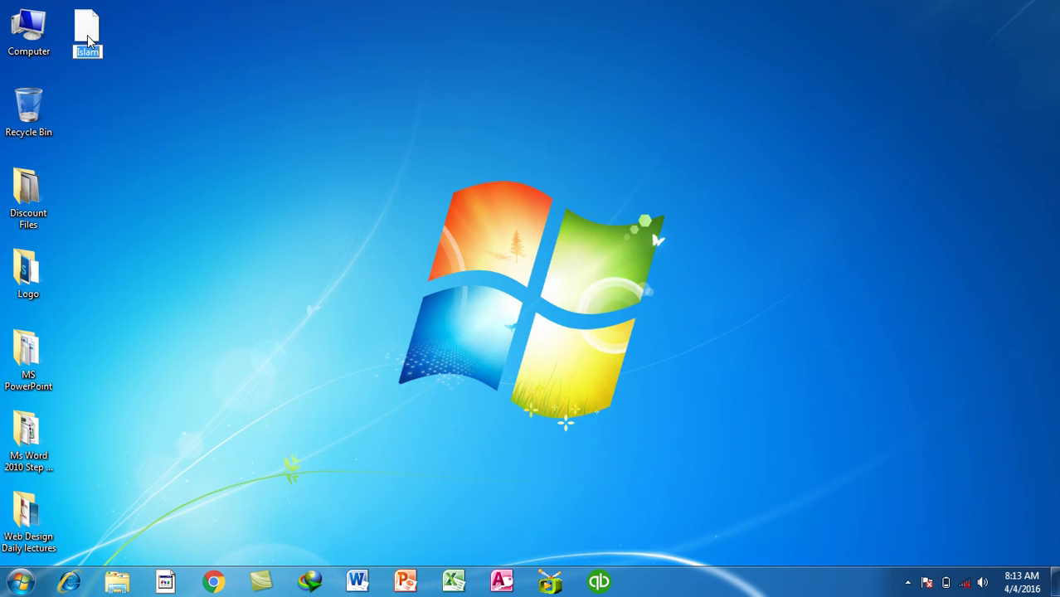
key("End")
type(".docx")
key("Return")
double_click(86, 39)
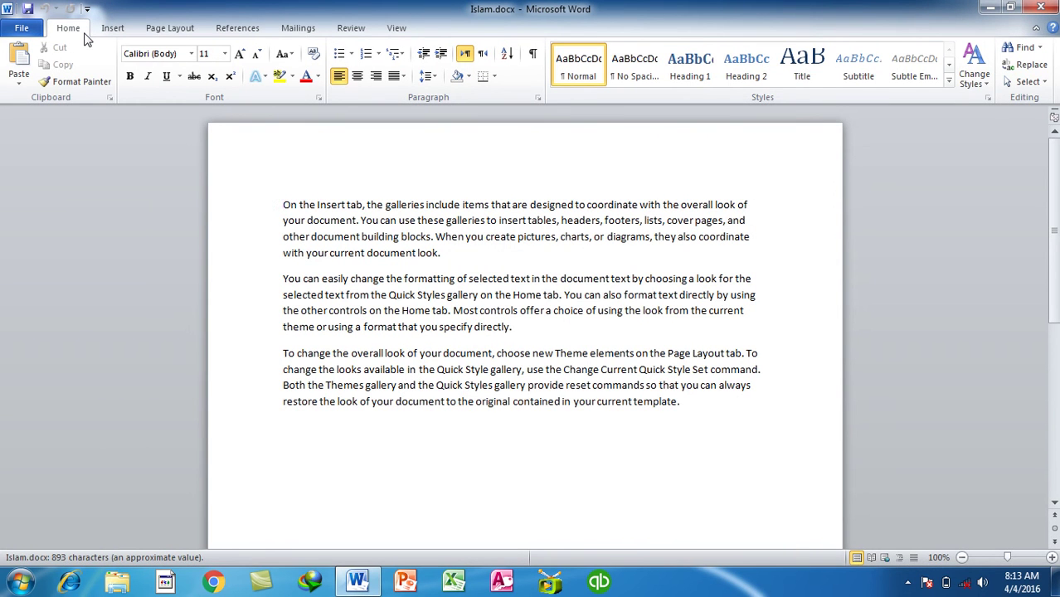
key("alt+F4")
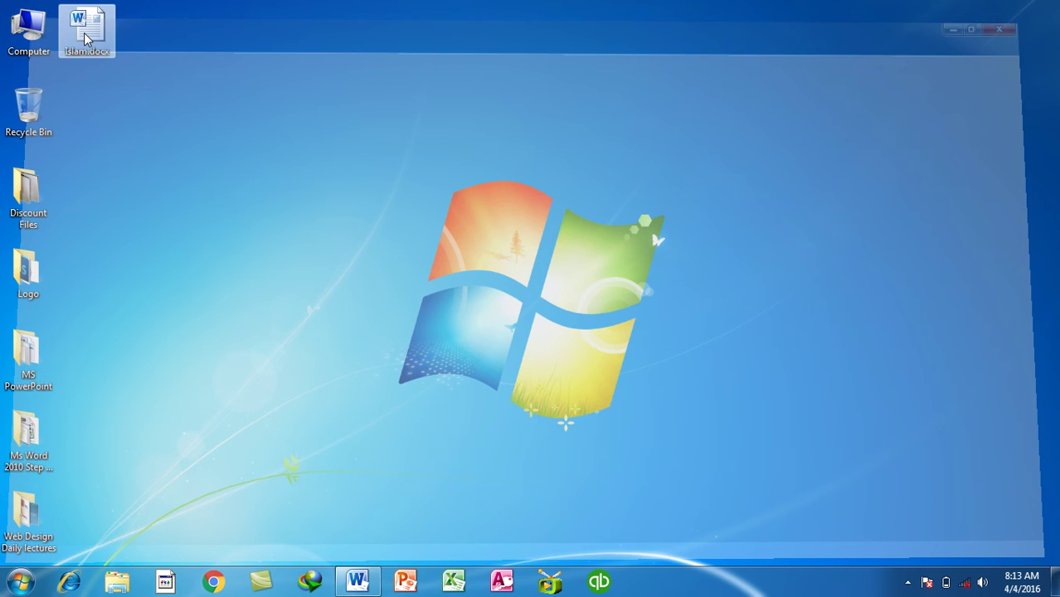
key("Delete")
key("Return")
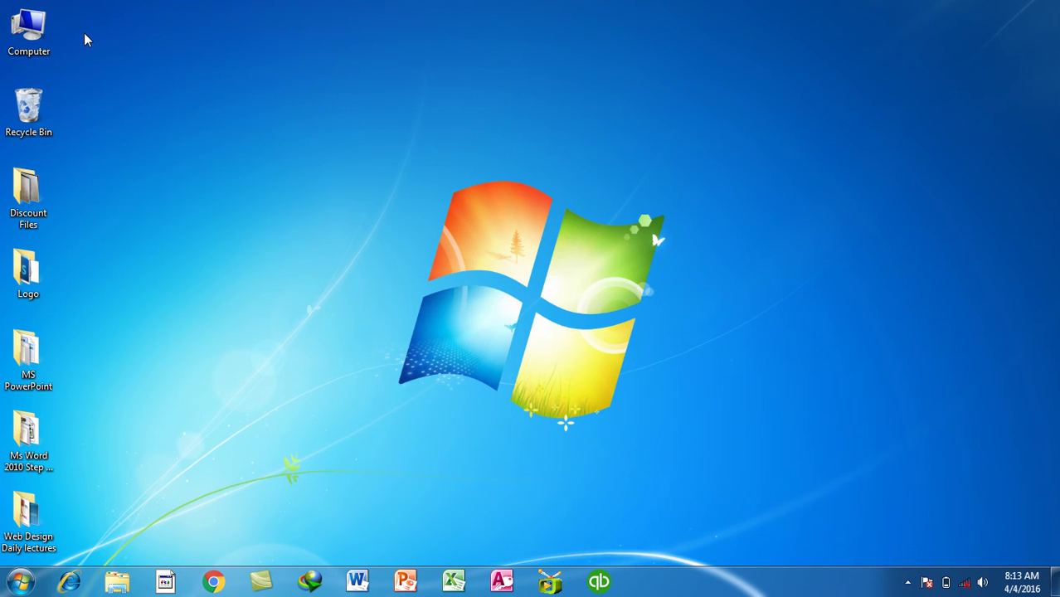
Launch PowerPoint with powerpnt from Run, then minimize it
key("super+r")
type("powerpnt")
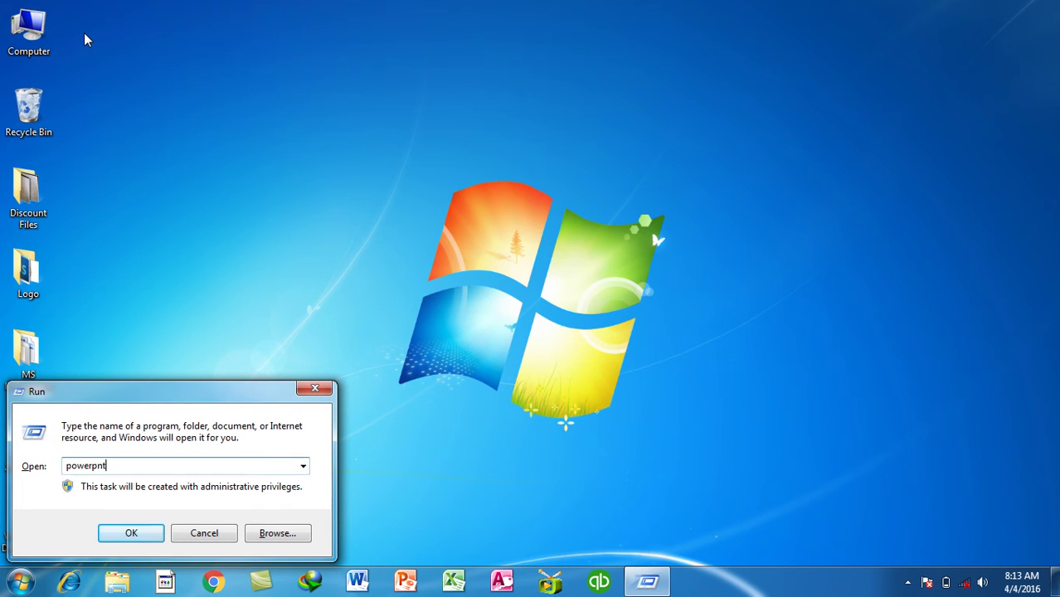
key("Return")
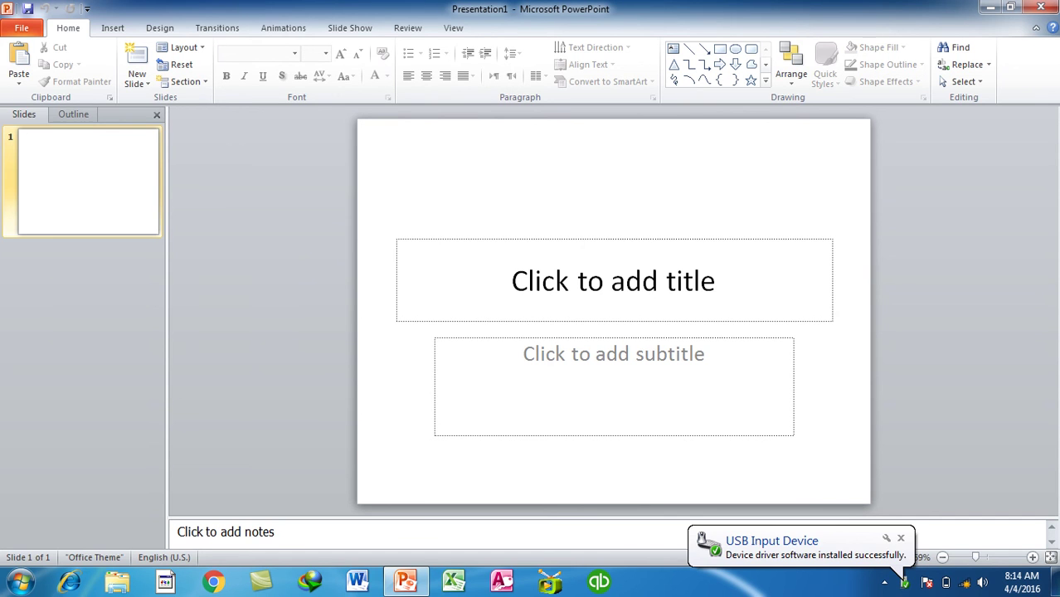
left_click(989, 9)
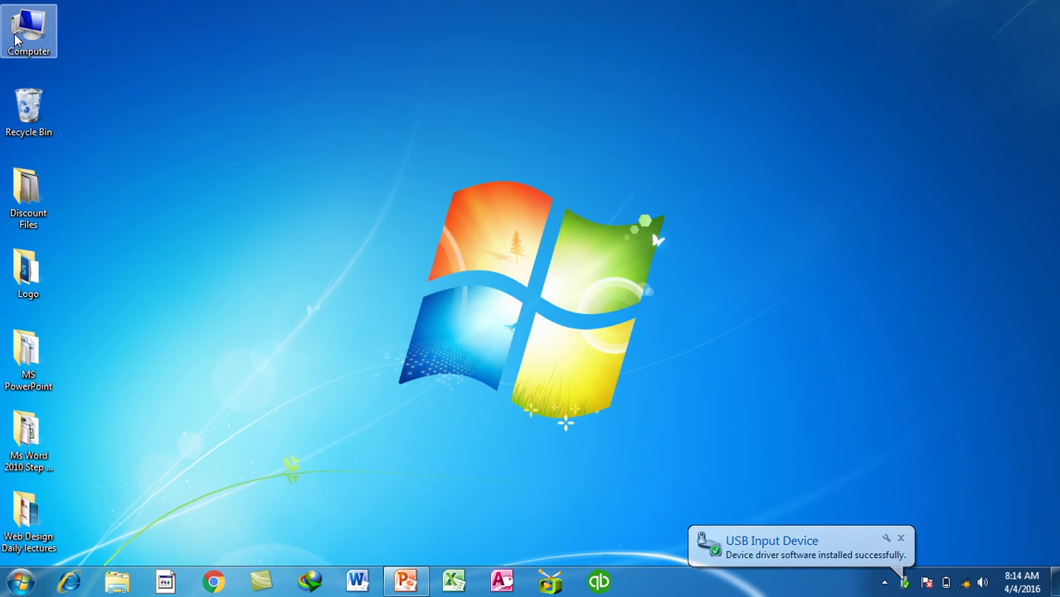
Browse to drive I:\Learning and select All Software Installation.avi
key("super+e")
double_click(776, 114)
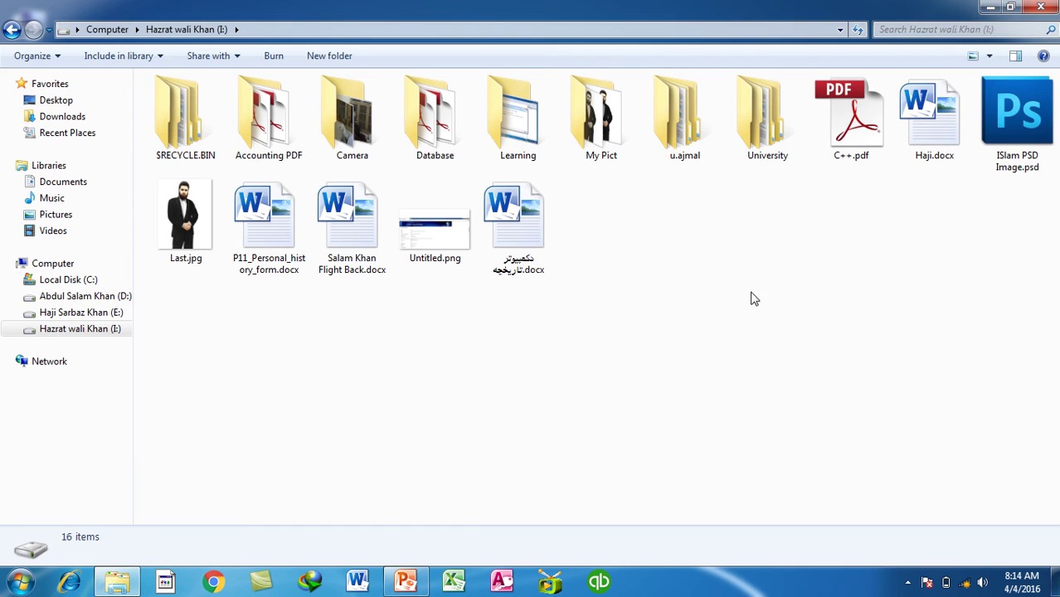
double_click(520, 108)
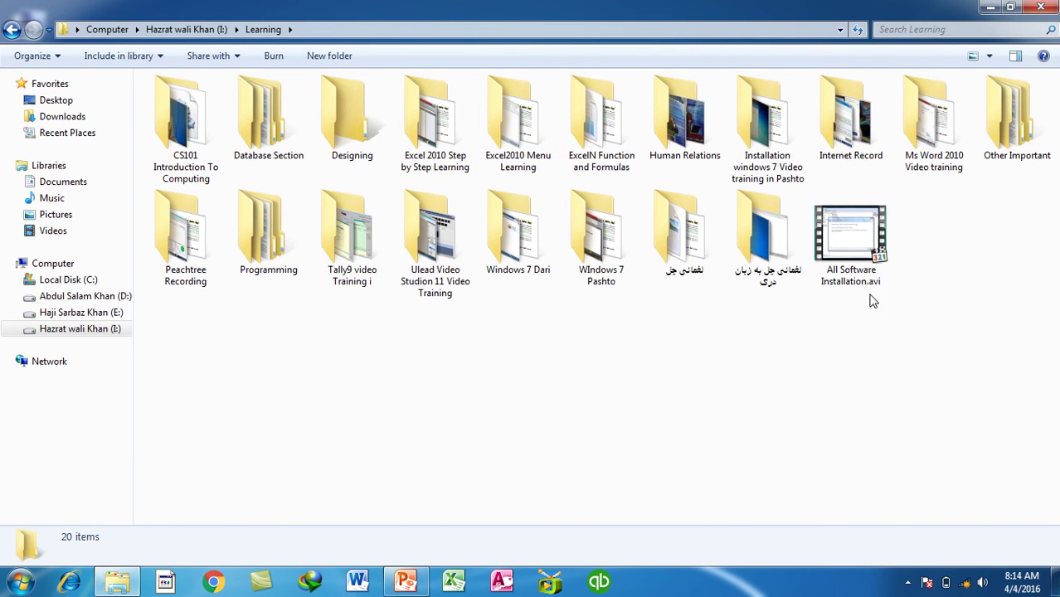
left_click(869, 238)
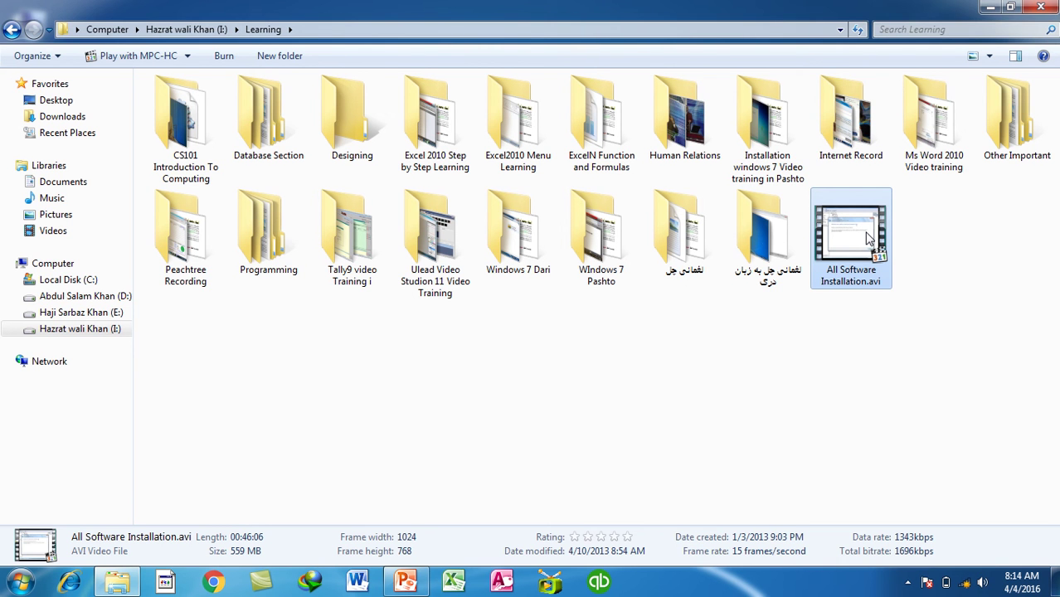
Paste the video on the desktop and rename it Student Record.docx
left_click(1041, 6)
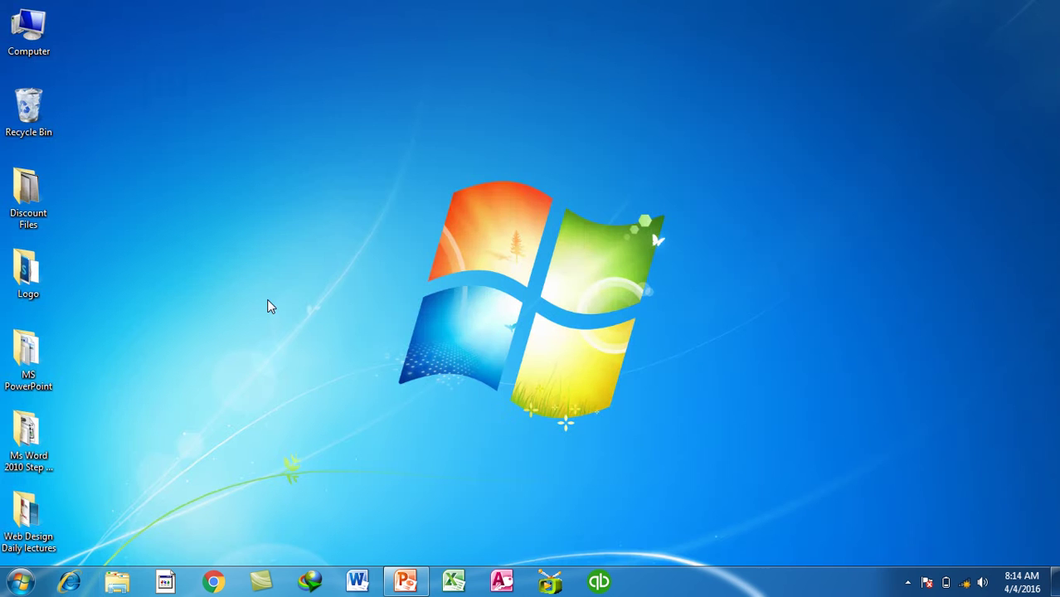
key("ctrl+v")
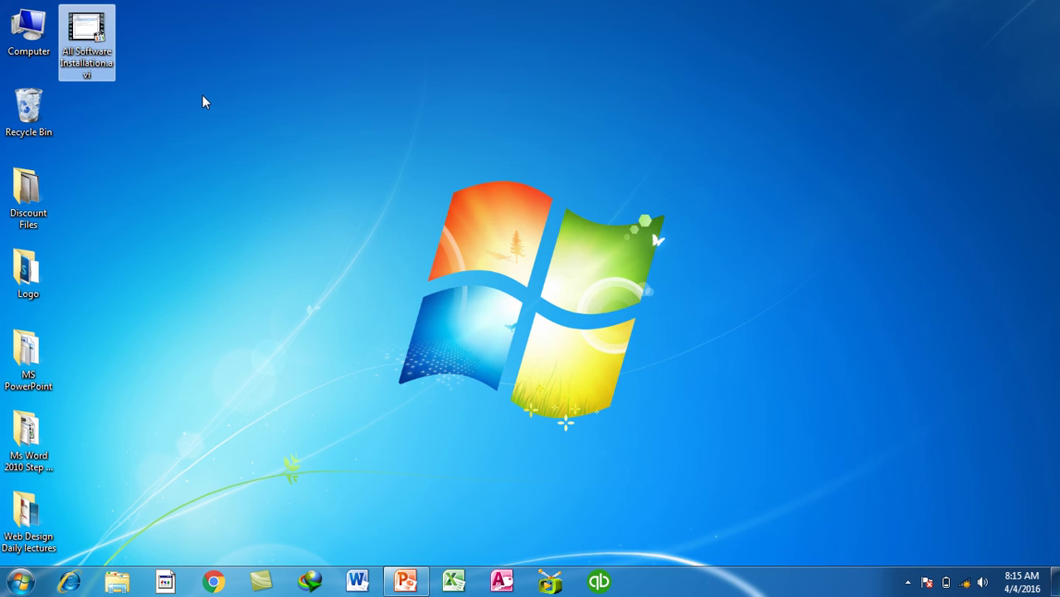
key("F2")
type("Student Record")
key("Right")
key("Delete")
key("Delete")
key("Delete")
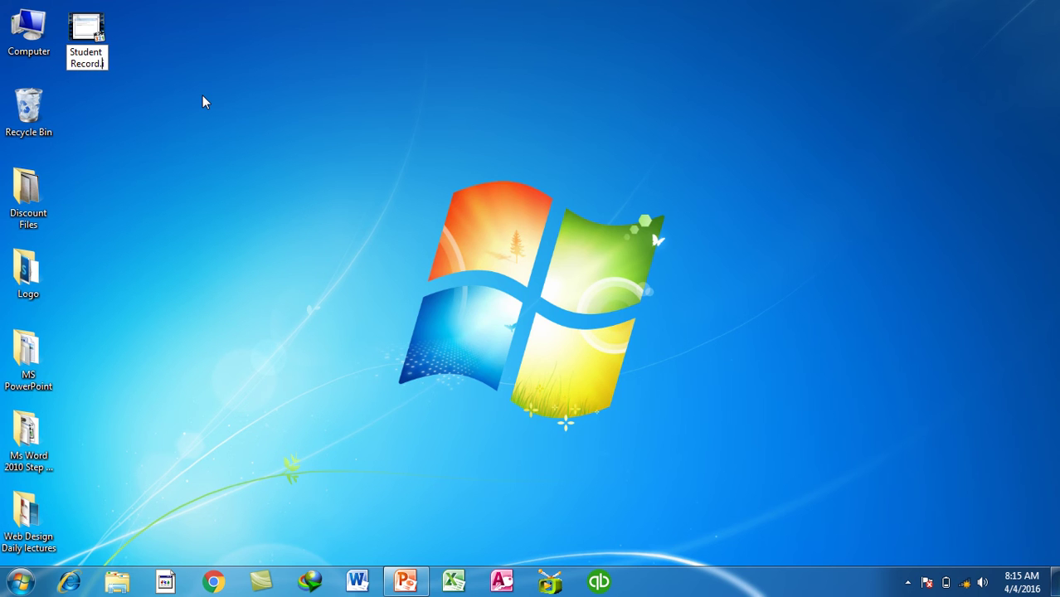
type("docx")
key("Return")
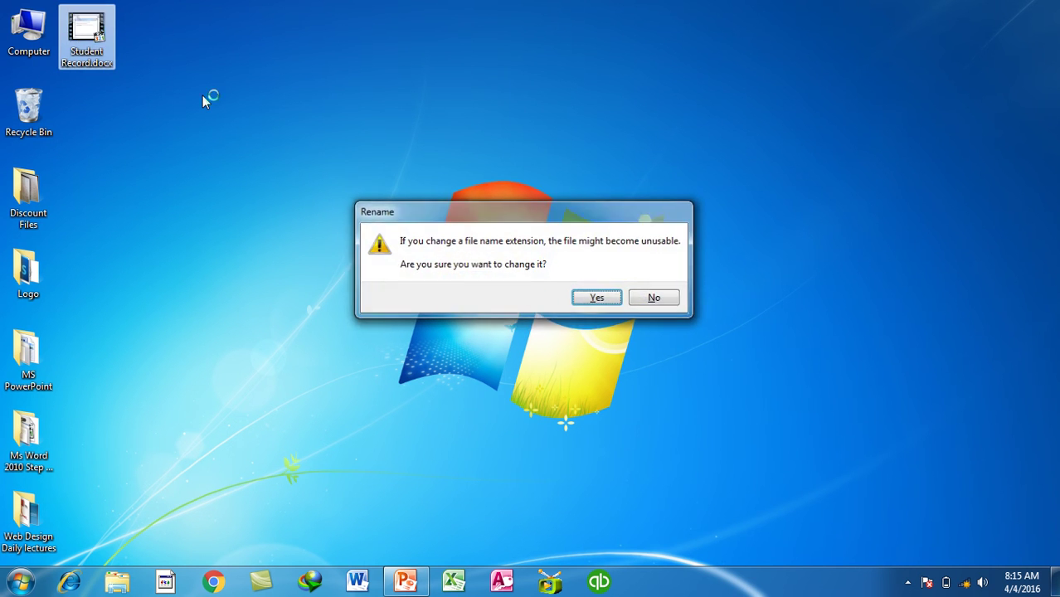
key("Return")
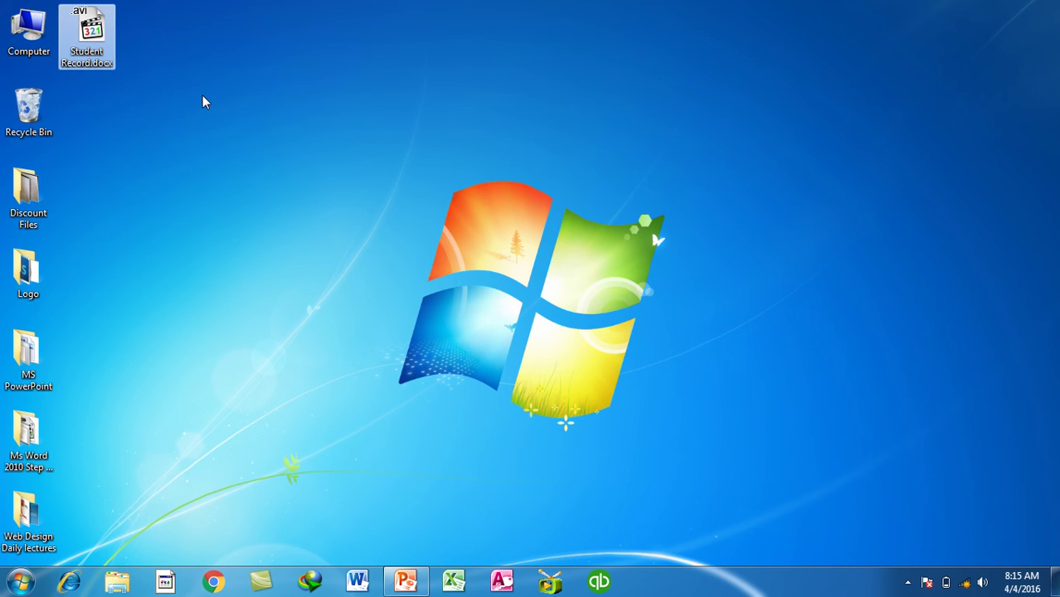
Change the file's extension so it is named Student Record.PPTx
key("F2")
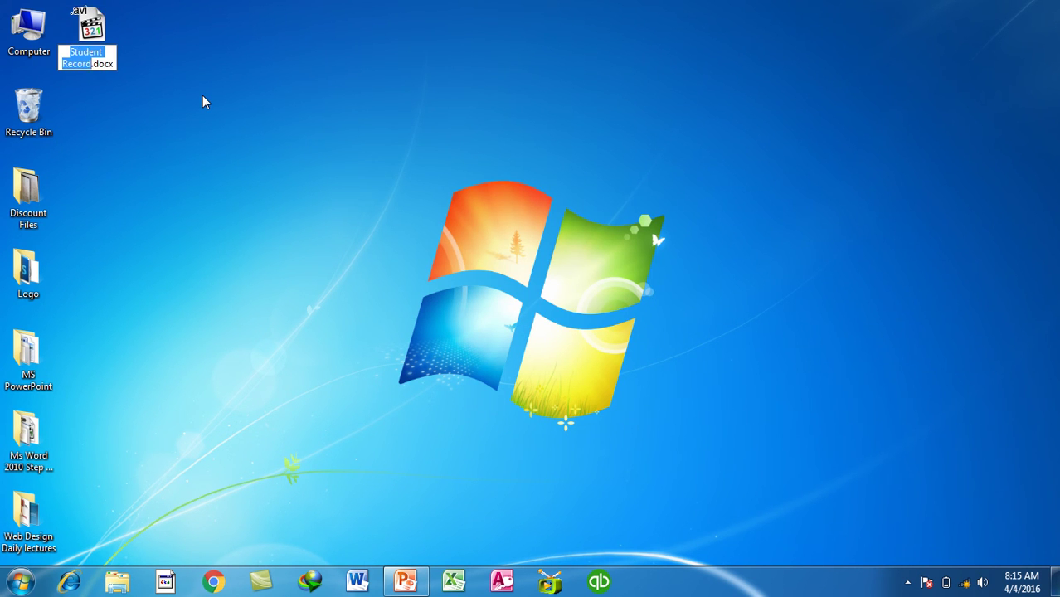
key("Right")
key("shift+Right")
key("shift+Right")
key("shift+Right")
key("shift+Right")
key("shift+Right")
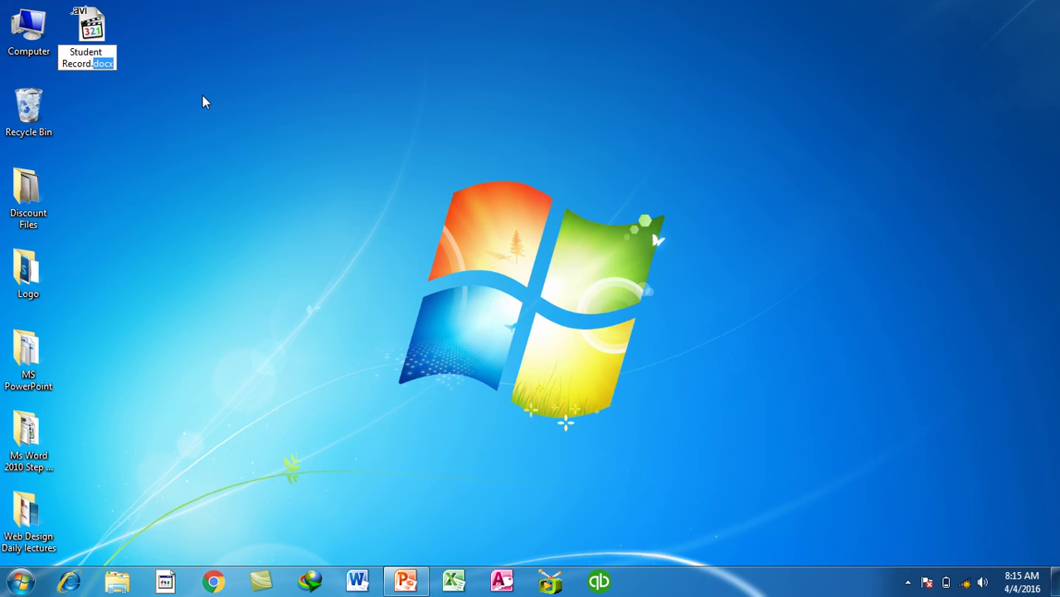
type(".PPTx")
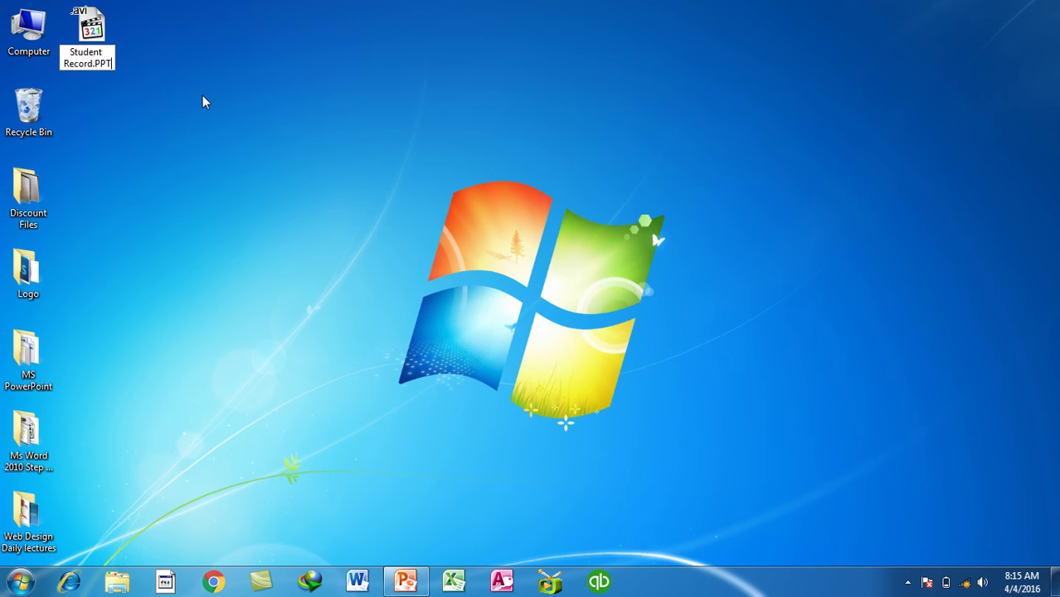
key("Return")
key("Return")
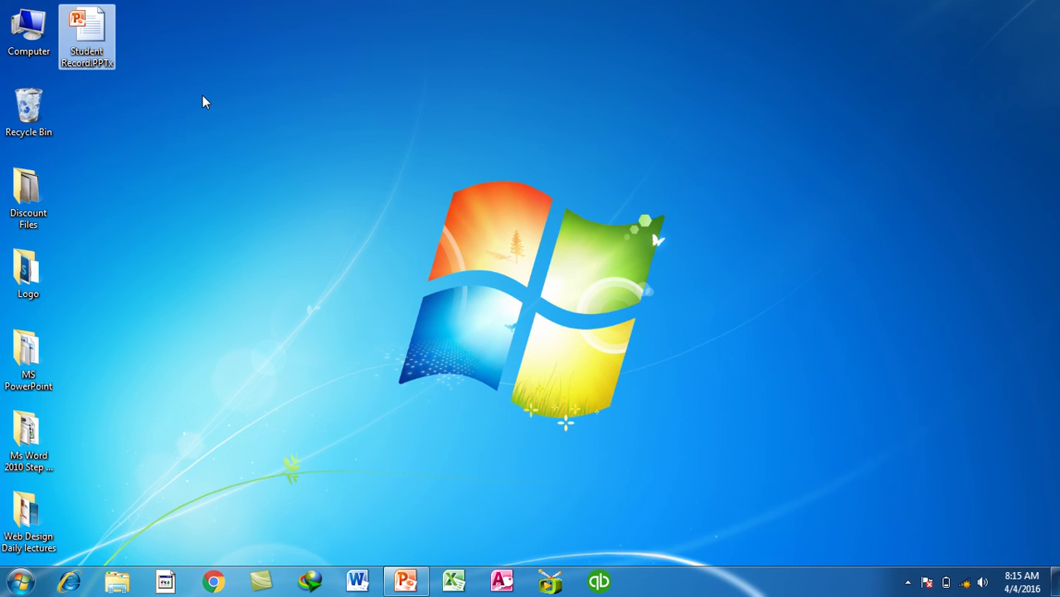
Open Student Record.PPTx, choose Repair, and dismiss the file access error
key("Return")
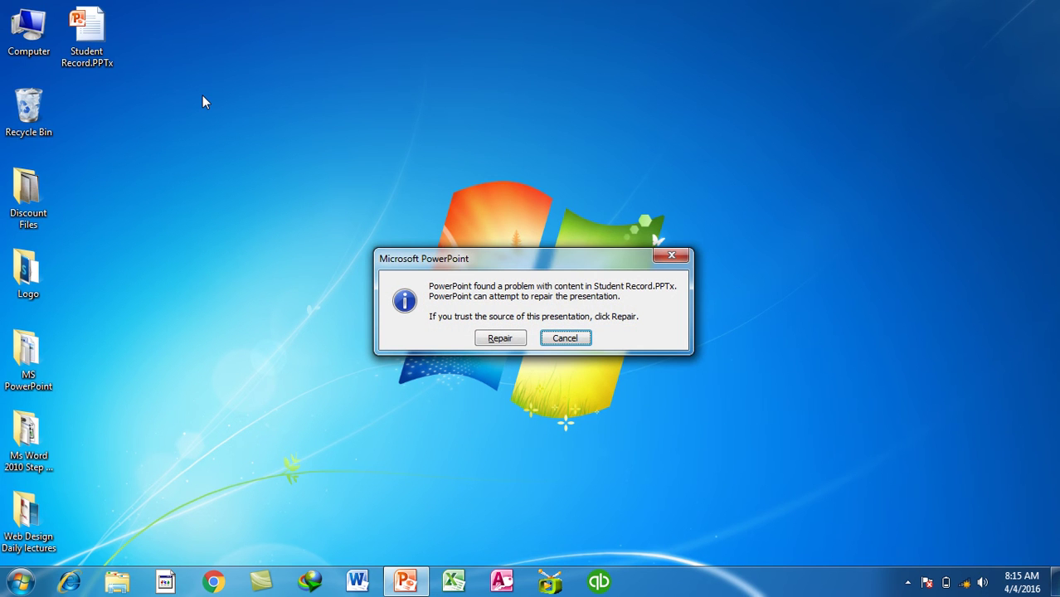
key("Tab")
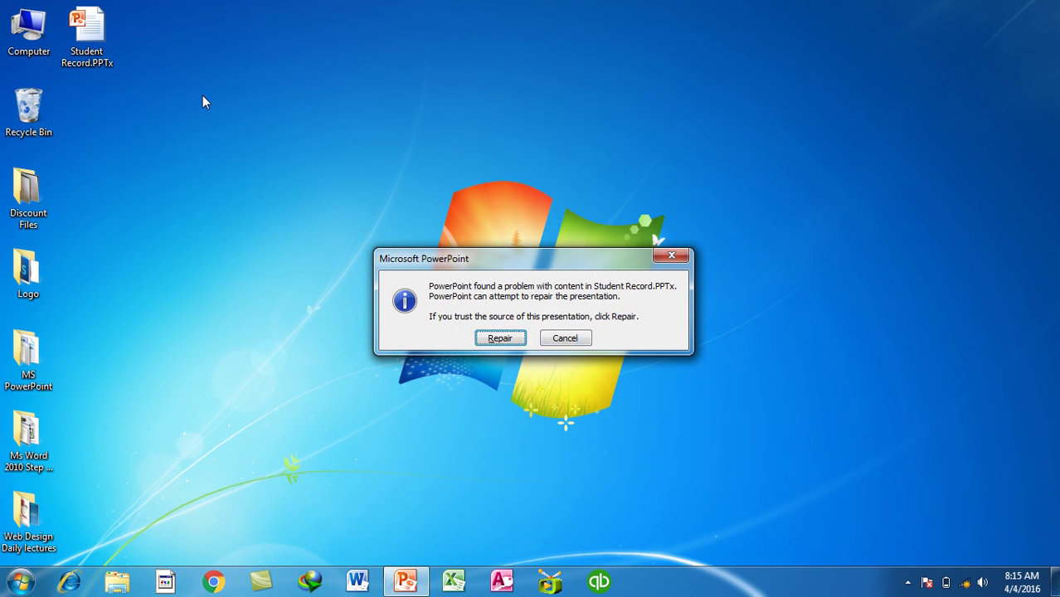
key("Return")
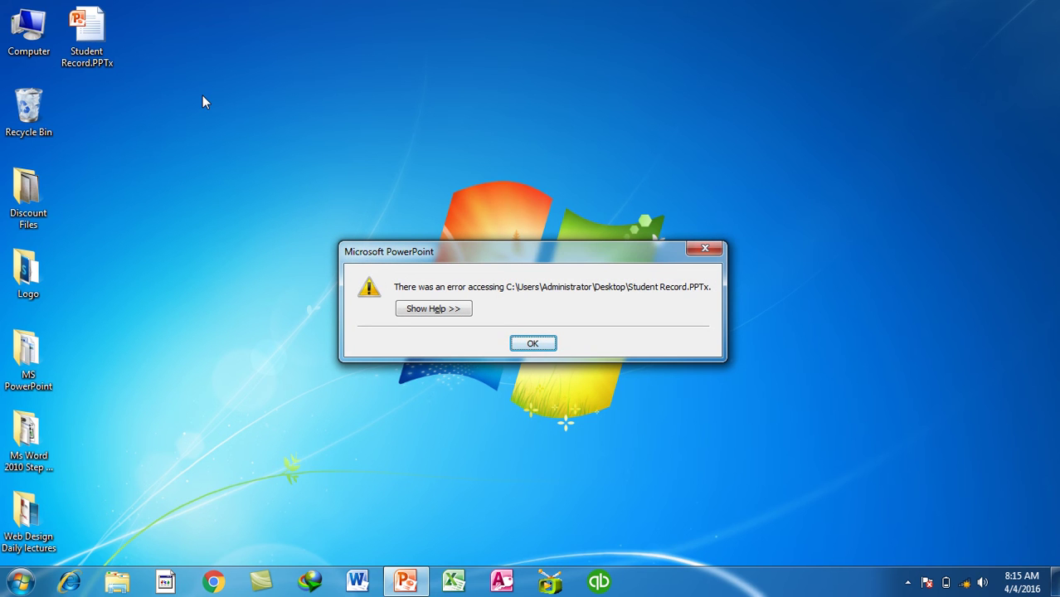
key("Return")
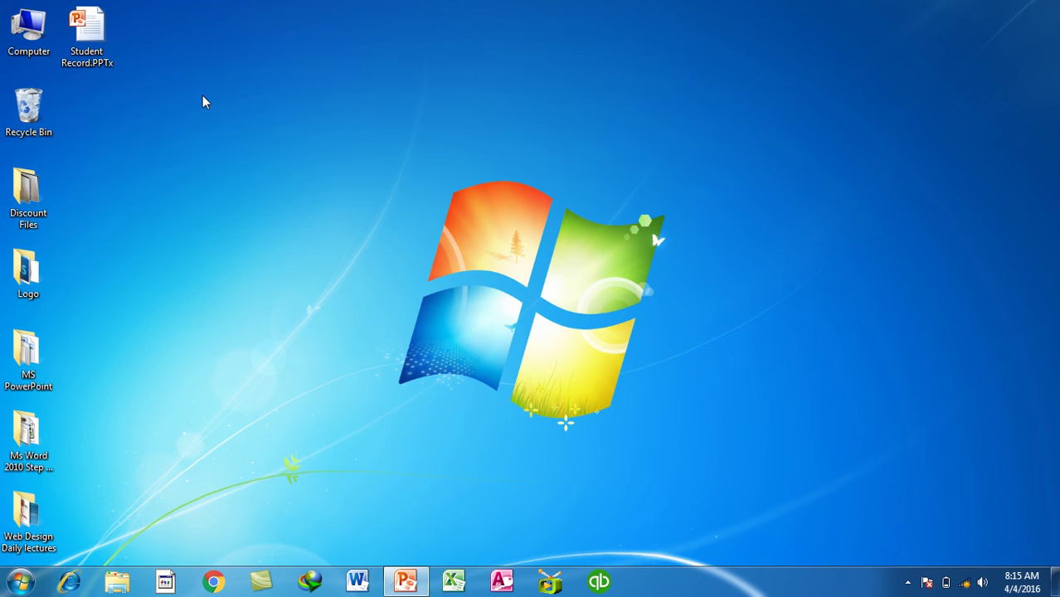
Rename Student Record.PPTx back to Student Record.Avi
left_click(75, 43)
left_click(74, 43)
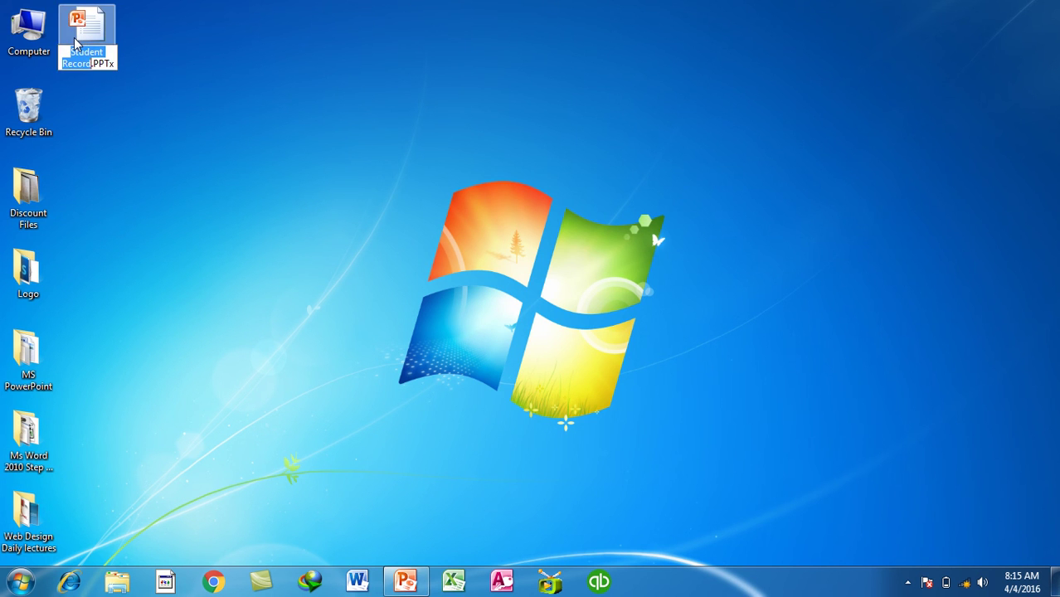
key("shift+Right")
key("shift+Right")
key("shift+Right")
key("shift+Right")
key("shift+Right")
type(".Avi")
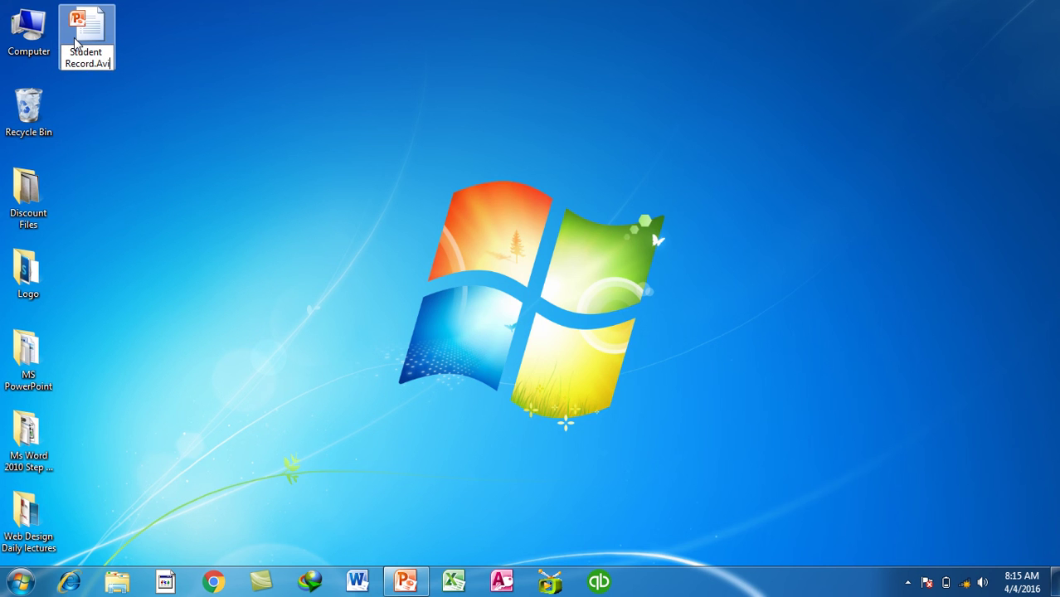
key("Return")
key("Return")
Play the video in MPC-HC, pause and close it, then permanently delete it
double_click(75, 43)
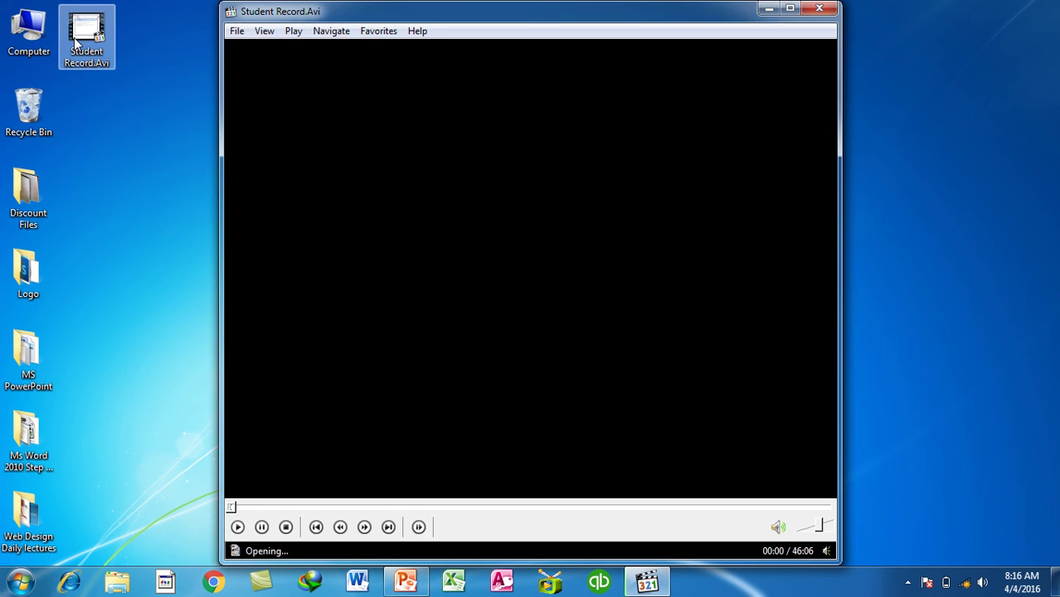
left_click(806, 381)
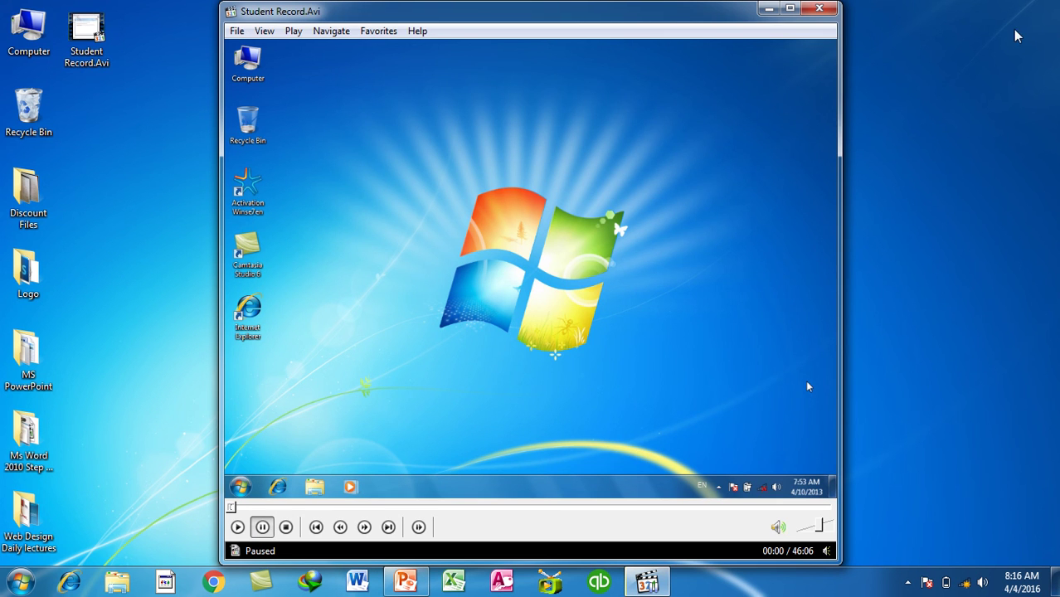
left_click(813, 10)
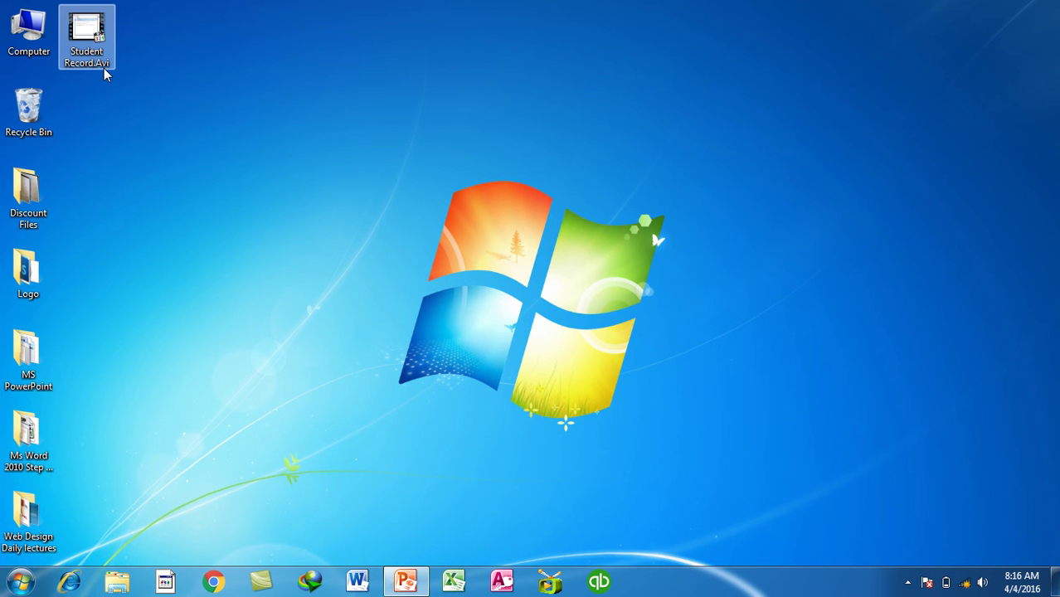
key("shift+Delete")
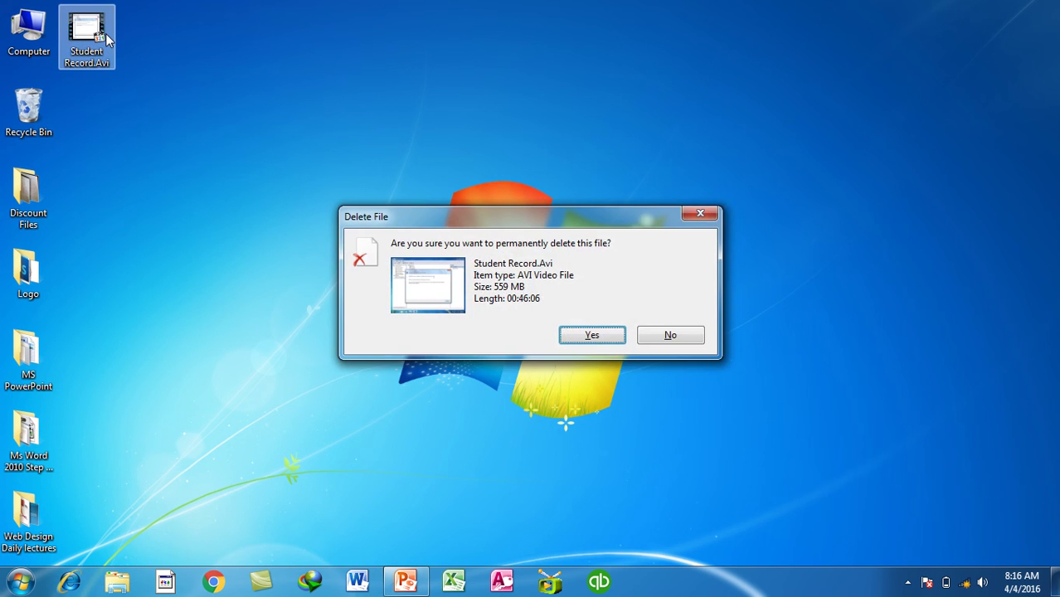